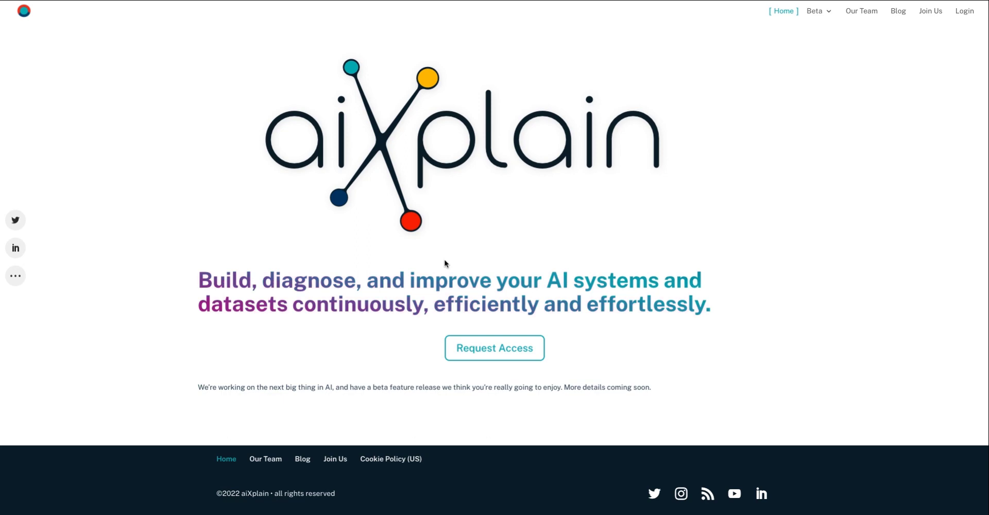
# Log in to the platform with the prefilled credentials and open the pipeline design workspace.
pyautogui.click(964, 16)
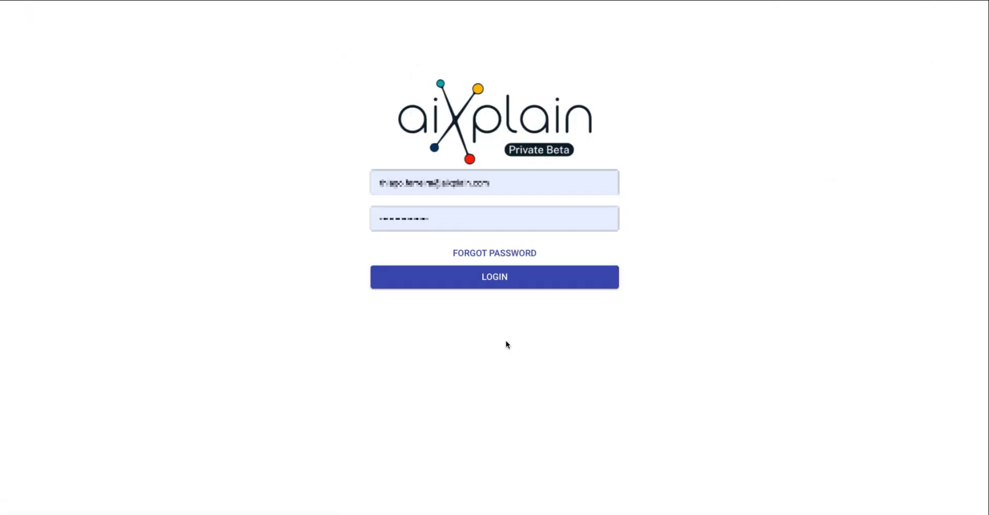
pyautogui.click(492, 284)
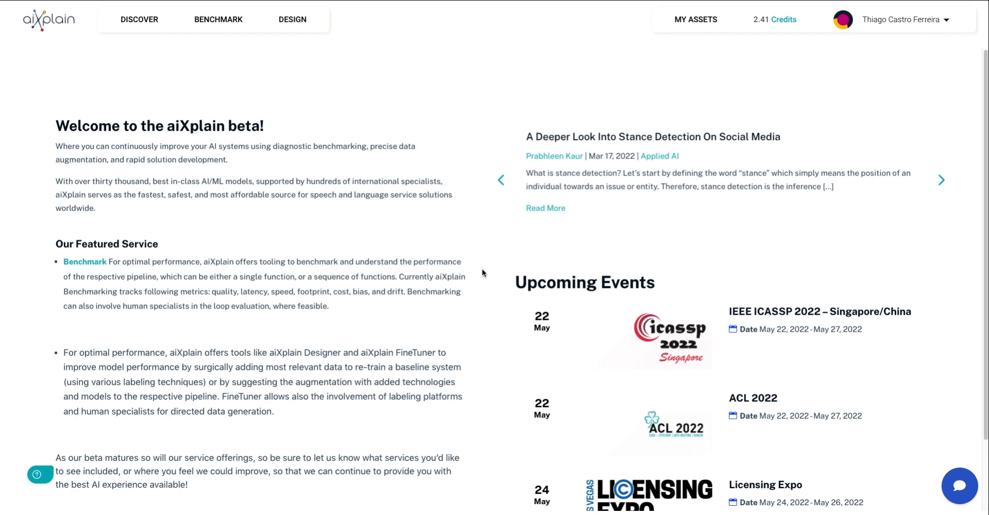
pyautogui.click(292, 20)
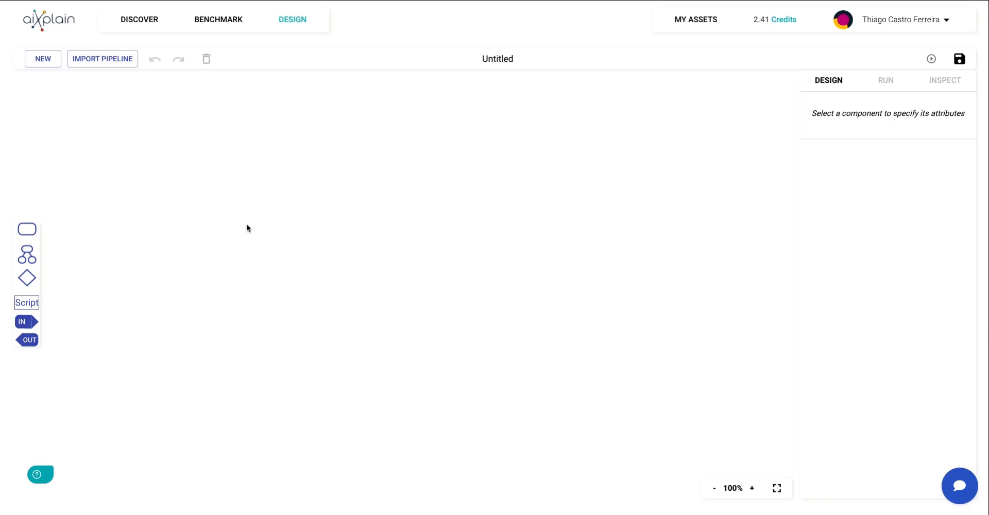
# Add an input node to the canvas and place an Extract Audio From Video function below it.
pyautogui.moveTo(23, 323); pyautogui.dragTo(402, 103)
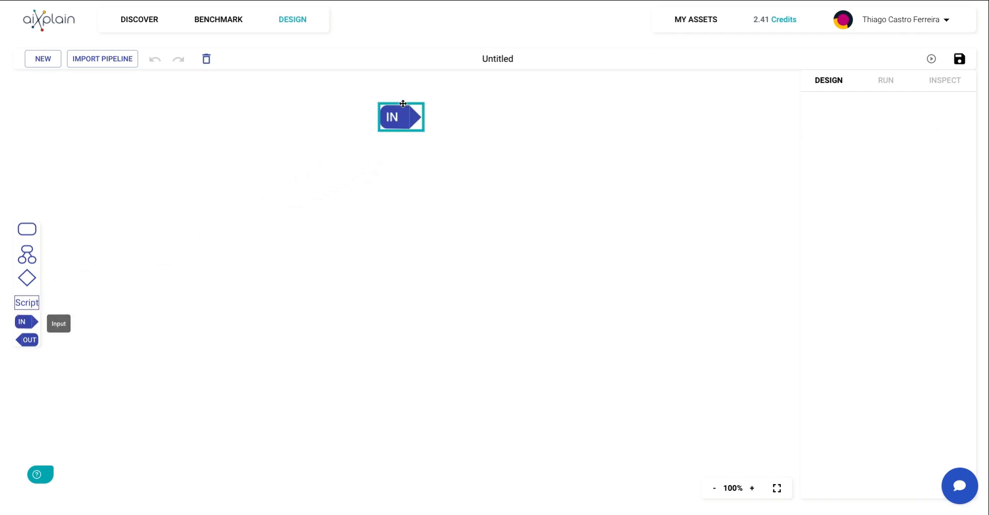
pyautogui.click(398, 162)
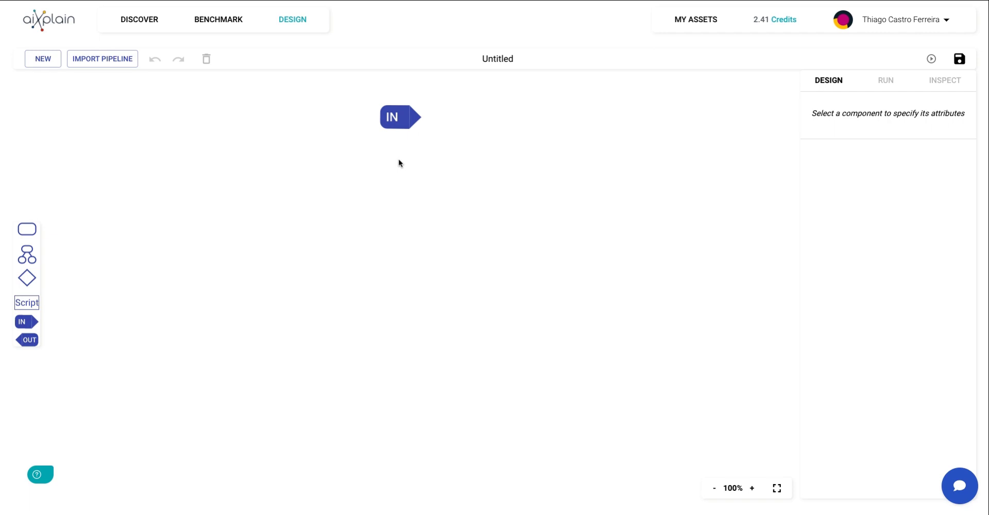
pyautogui.click(30, 229)
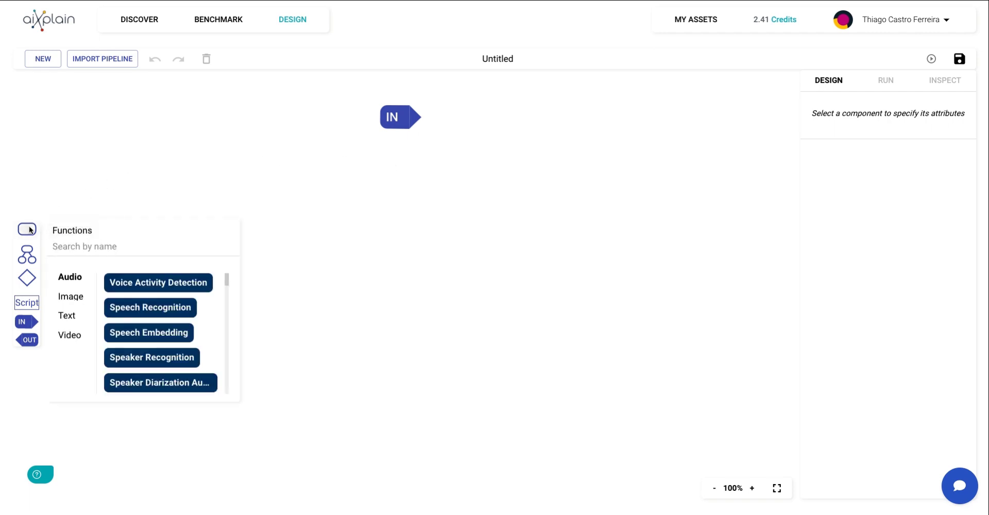
pyautogui.write('extra')
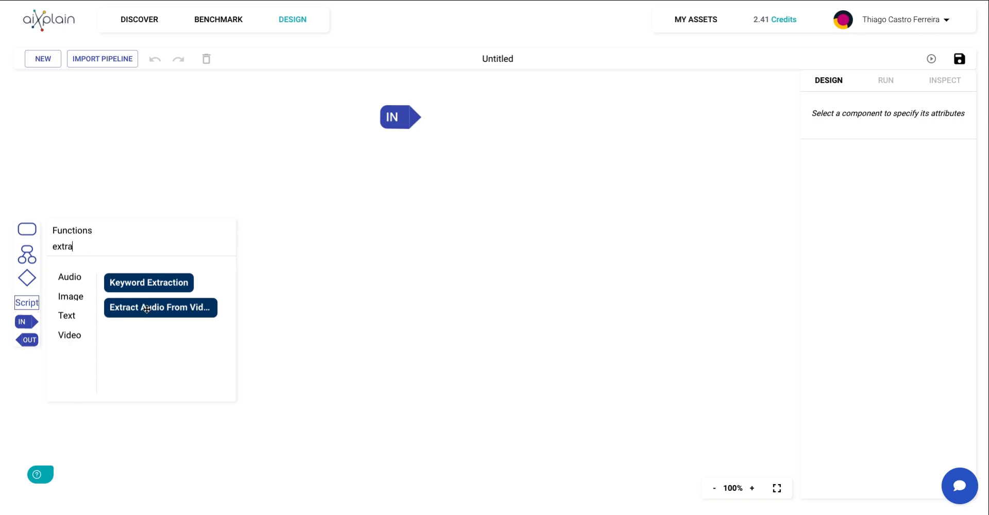
pyautogui.moveTo(147, 309); pyautogui.dragTo(384, 198)
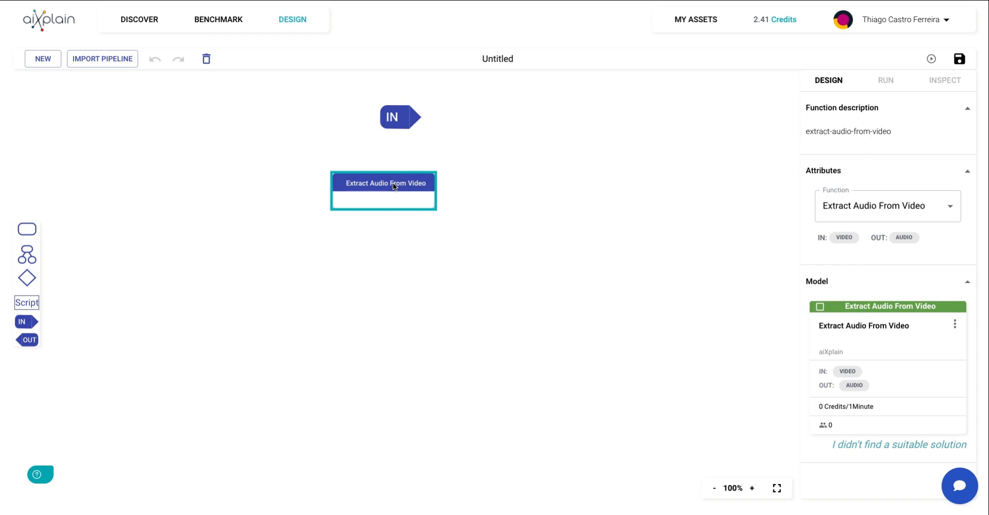
# Choose the aiXplain model for Extract Audio From Video and link the input node to it with Video as the target parameter.
pyautogui.click(819, 307)
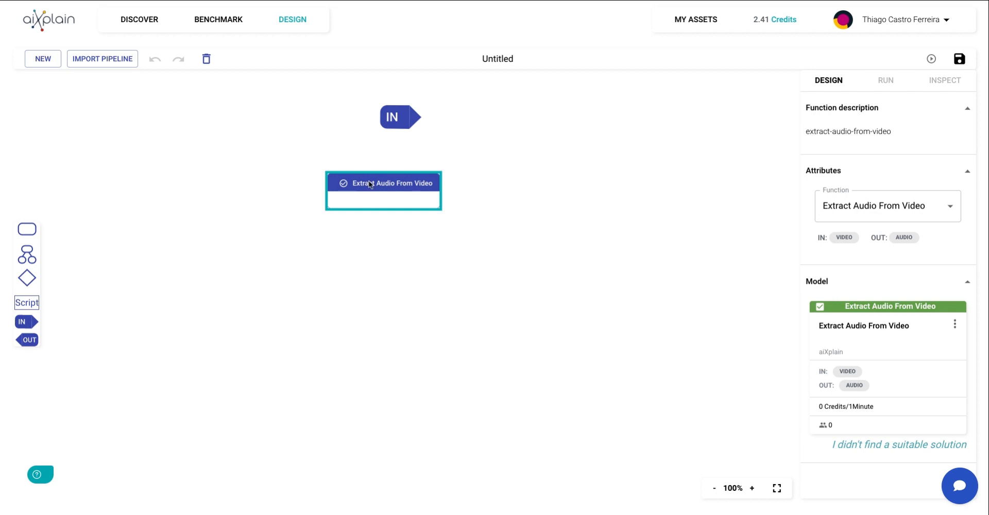
pyautogui.click(400, 126)
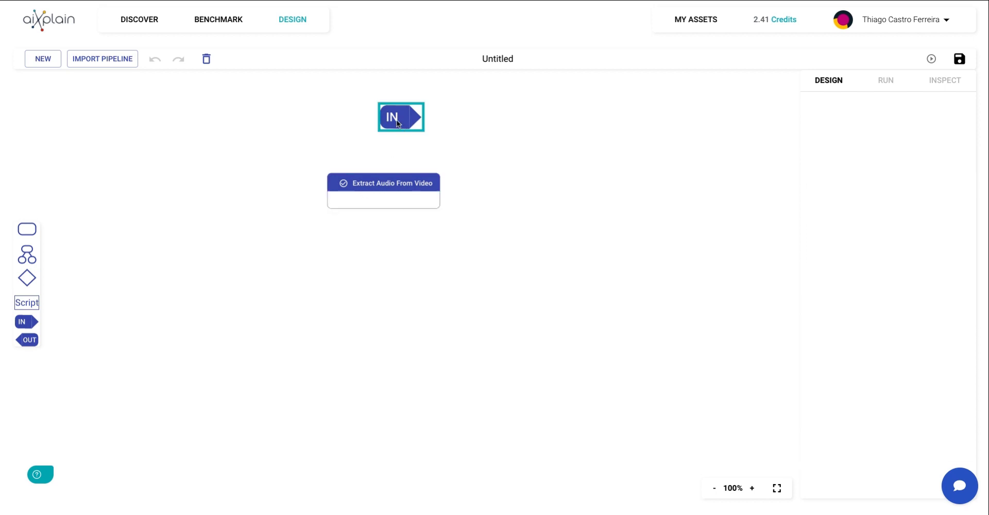
pyautogui.moveTo(397, 123); pyautogui.dragTo(383, 194)
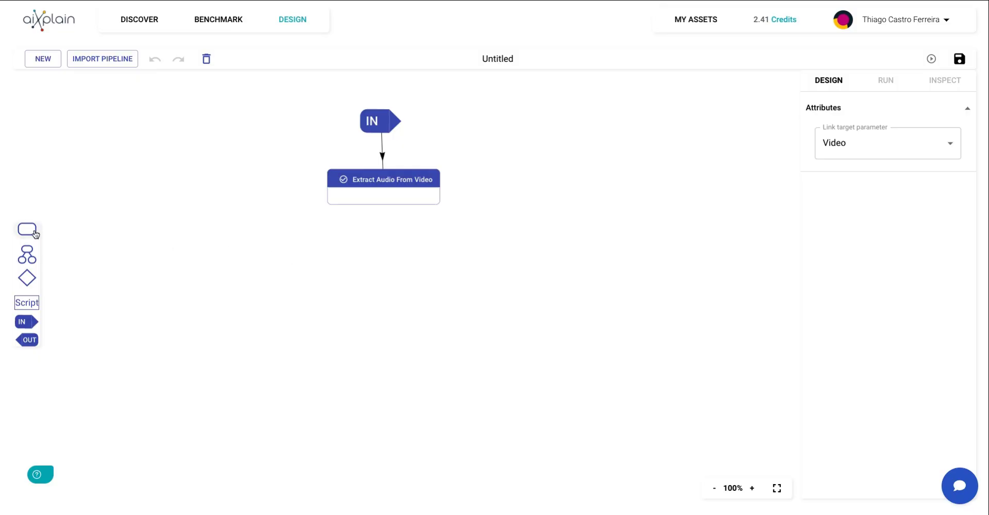
# Add a Voice Activity Detection function to the canvas below Extract Audio From Video.
pyautogui.click(35, 234)
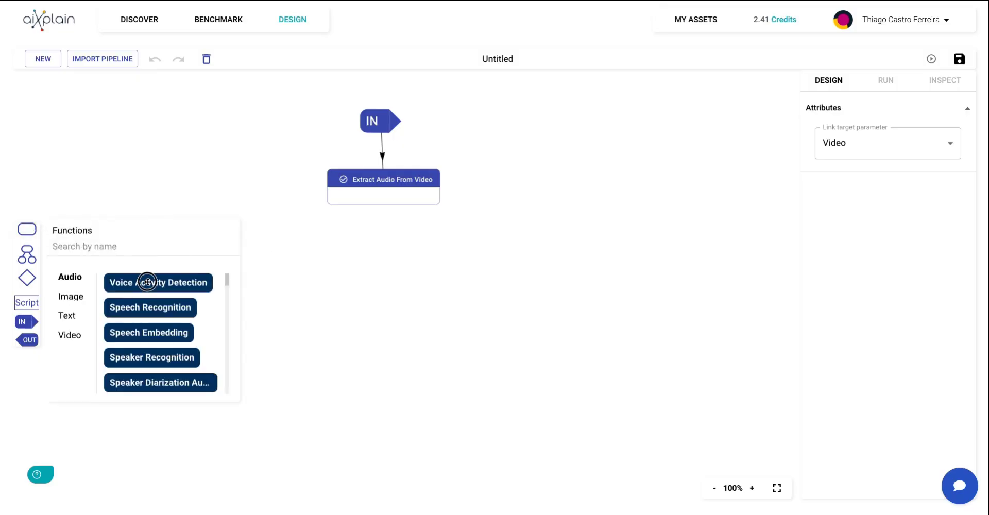
pyautogui.moveTo(148, 282); pyautogui.dragTo(363, 263)
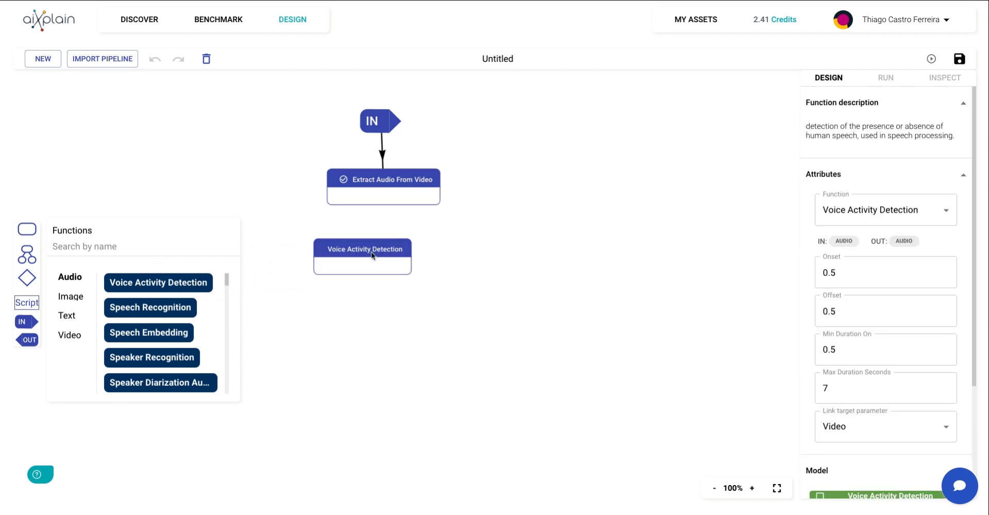
pyautogui.click(372, 255)
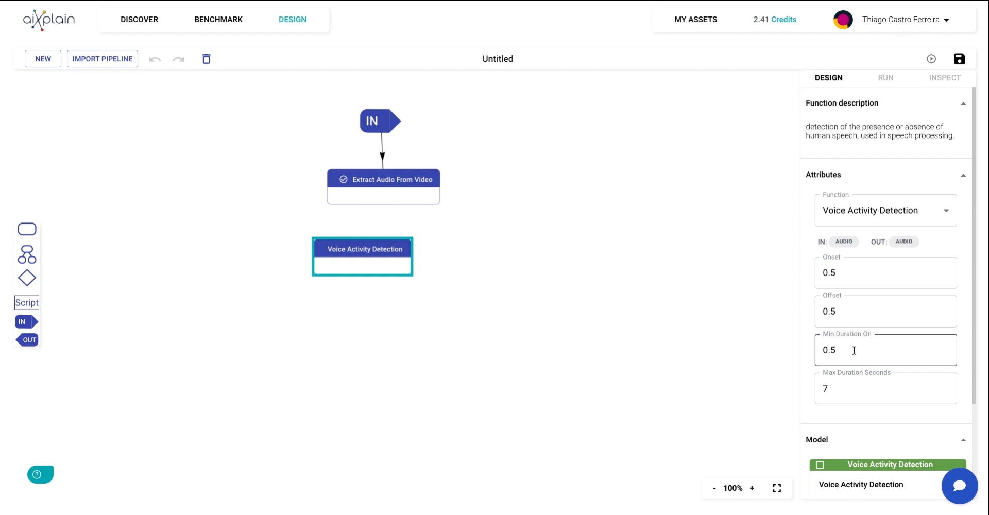
# Set Min Duration On to 1 for Voice Activity Detection and choose its aiXplain model.
pyautogui.doubleClick(854, 350)
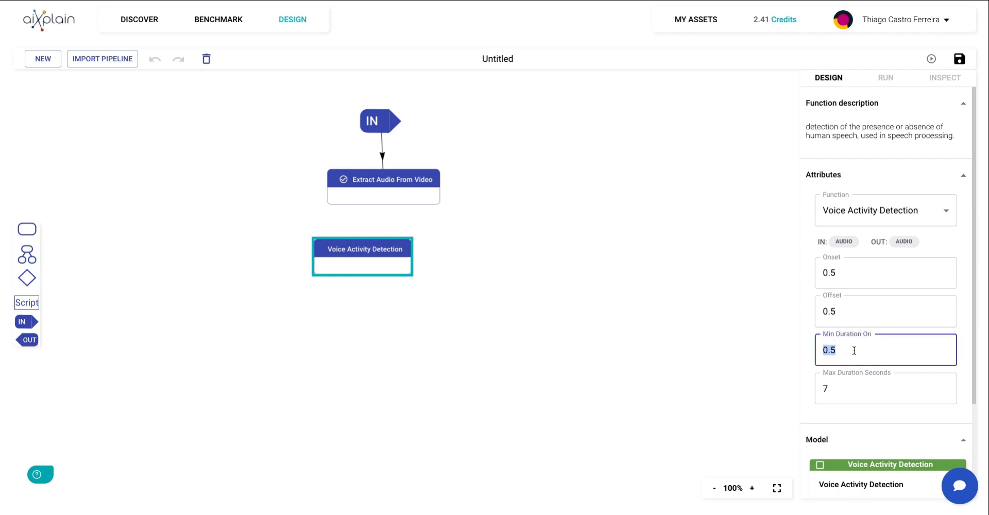
pyautogui.write('1')
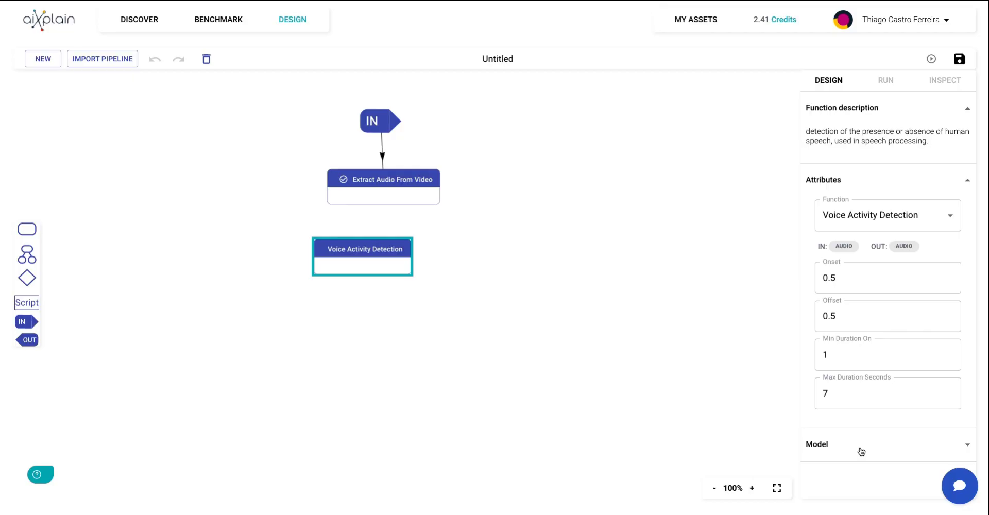
pyautogui.scroll(-1, 859, 451)
pyautogui.scroll(-2, 858, 450)
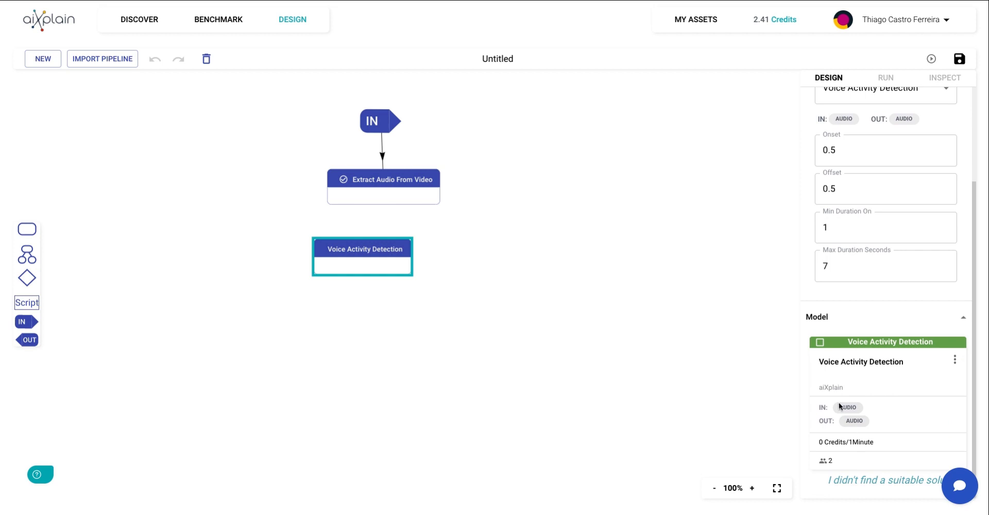
pyautogui.click(820, 342)
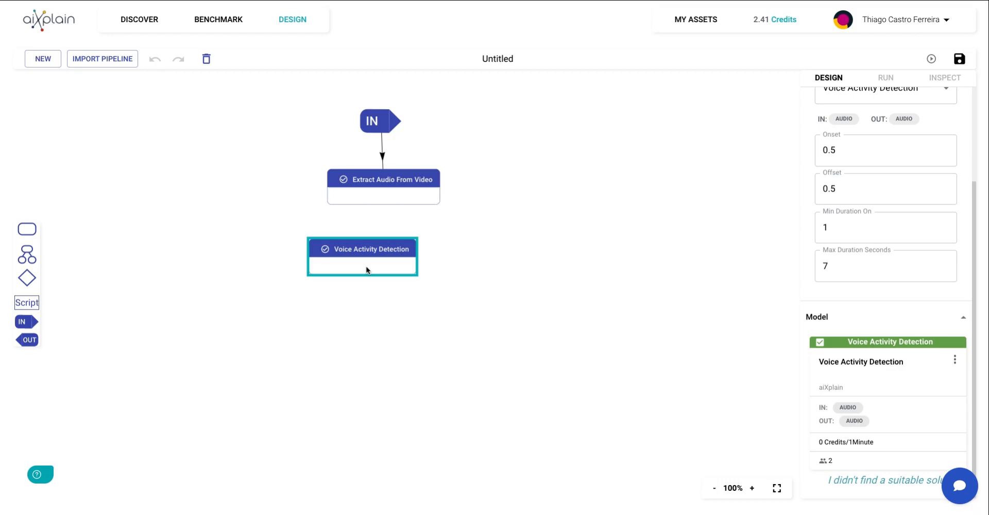
pyautogui.click(469, 221)
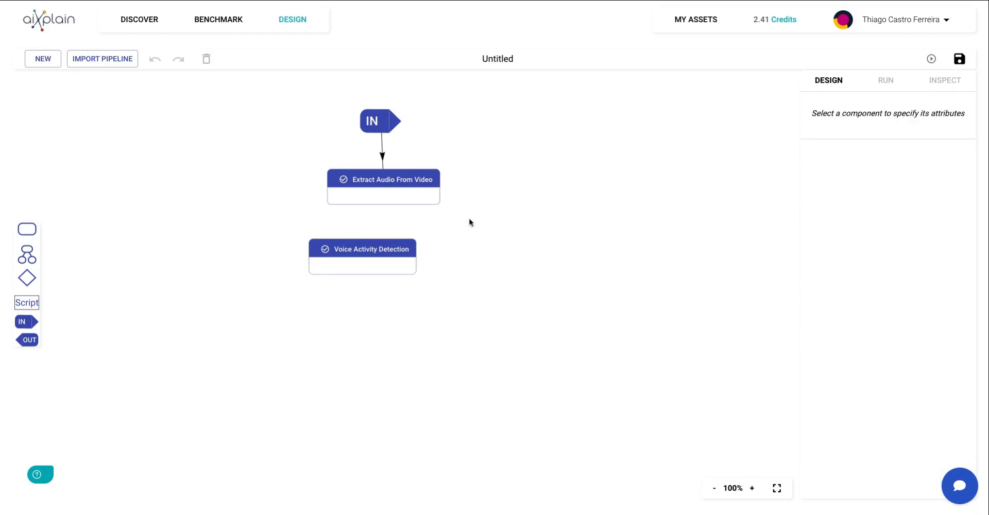
# Link Extract Audio From Video to Voice Activity Detection with Audio as the target parameter.
pyautogui.click(363, 183)
pyautogui.moveTo(364, 184); pyautogui.dragTo(369, 252)
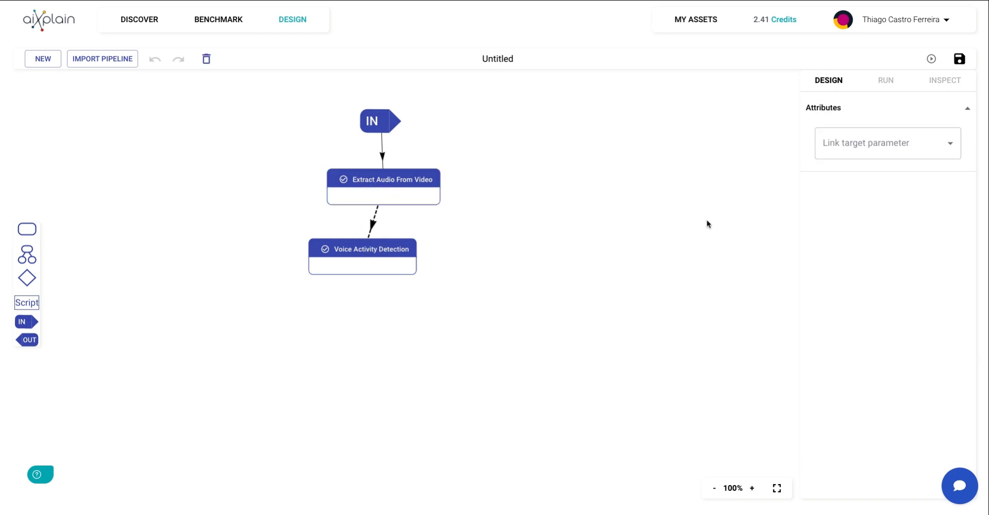
pyautogui.click(842, 147)
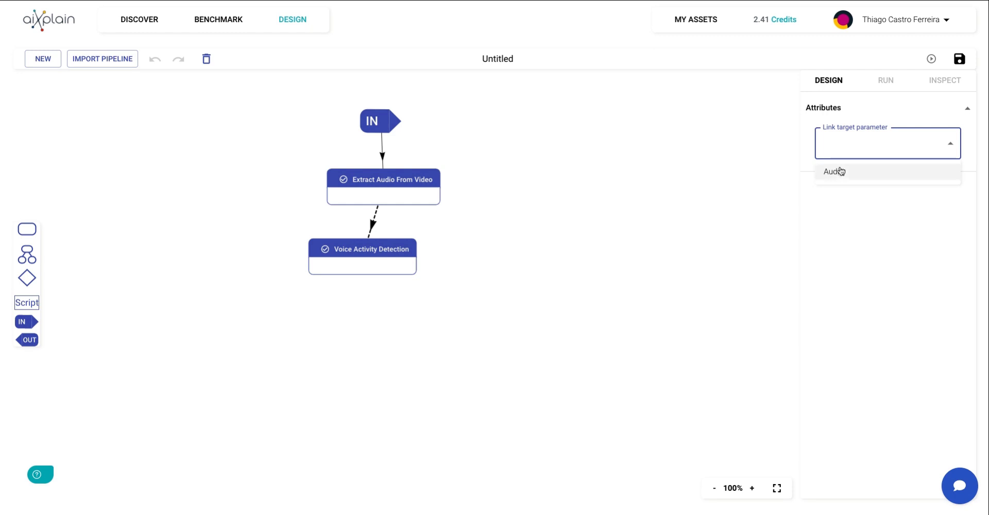
pyautogui.click(840, 172)
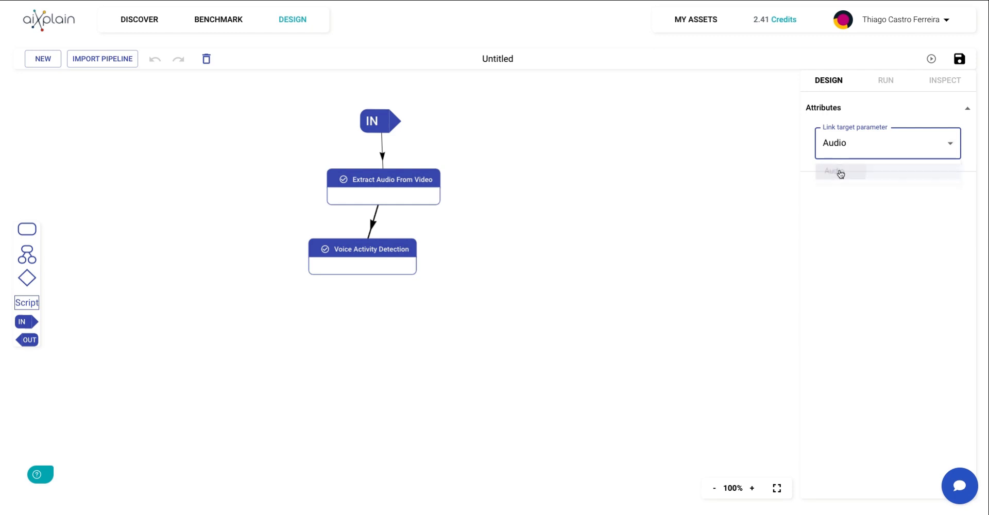
pyautogui.click(382, 301)
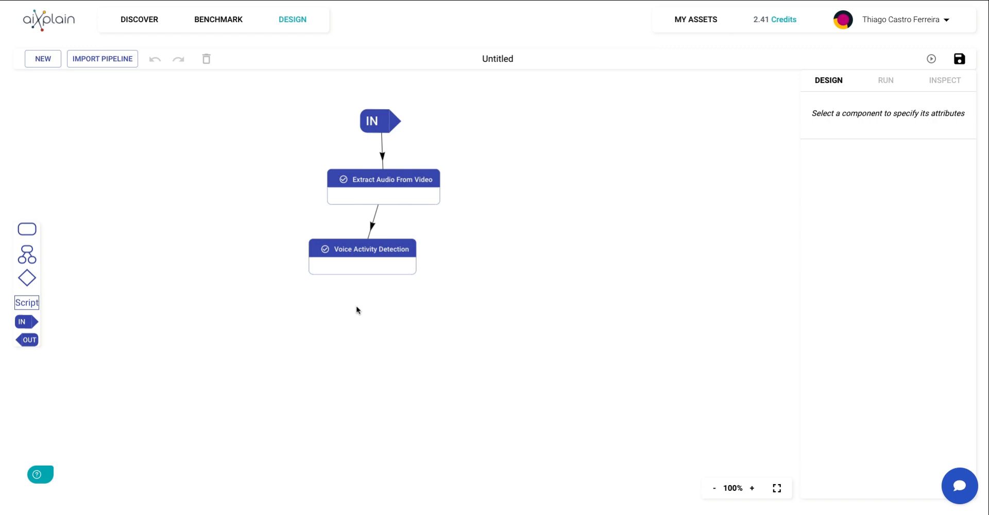
# Add a Speech Recognition function below Voice Activity Detection and set its language to English.
pyautogui.click(29, 230)
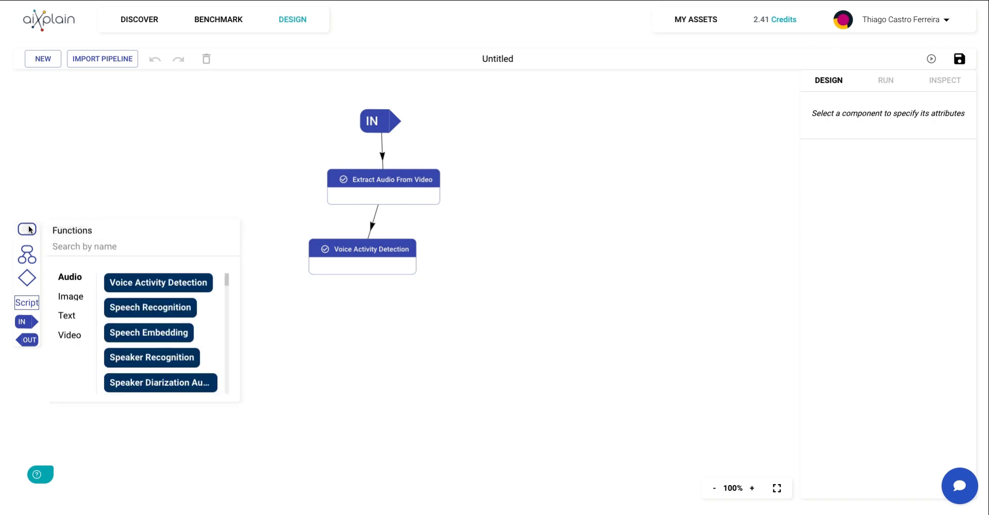
pyautogui.write('spee')
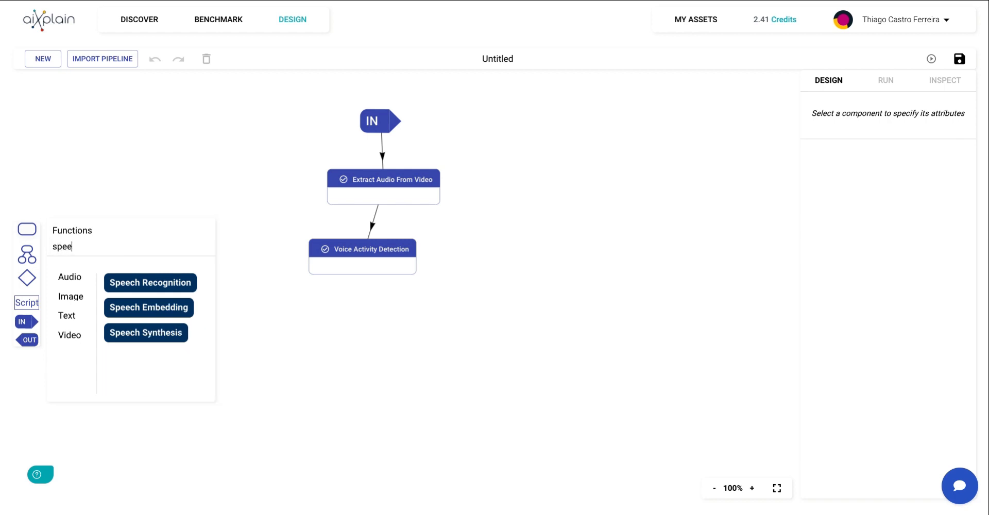
pyautogui.moveTo(136, 282); pyautogui.dragTo(348, 314)
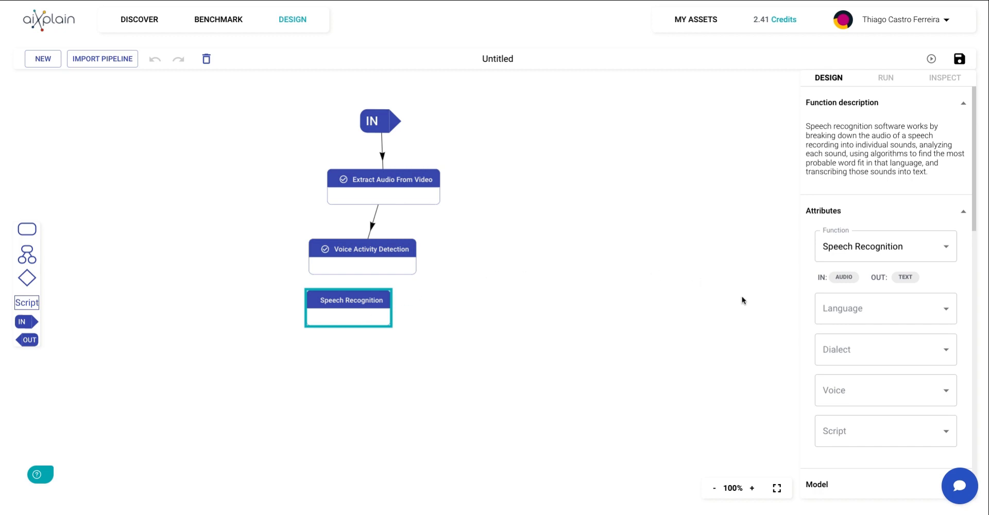
pyautogui.click(833, 311)
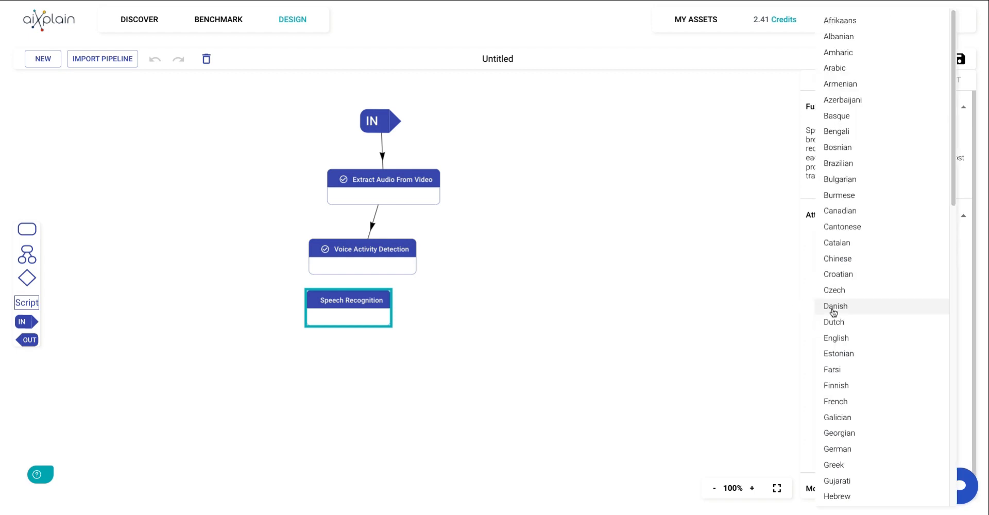
pyautogui.press('Return')
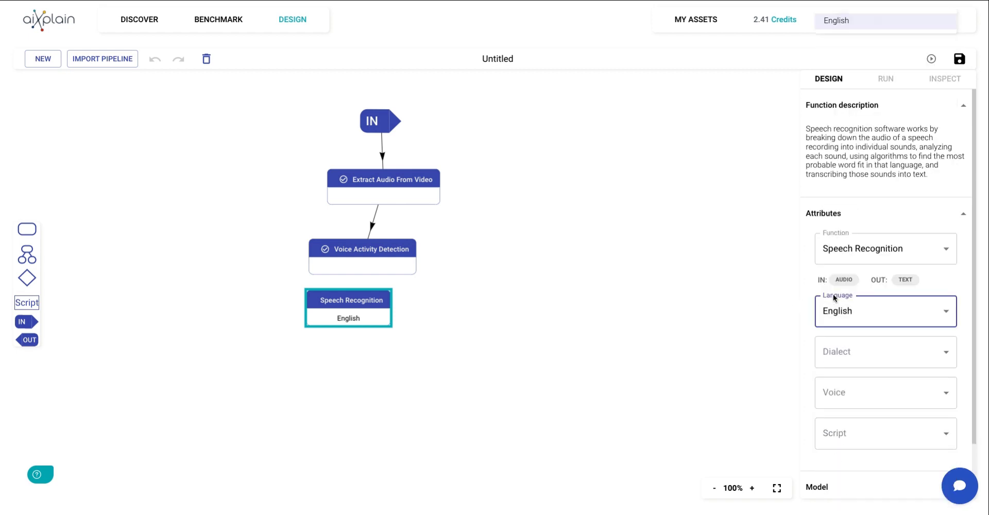
# Choose Azure's Cognitive Services English (United States) model for the Speech Recognition function.
pyautogui.scroll(-1, 853, 342)
pyautogui.scroll(-3, 853, 344)
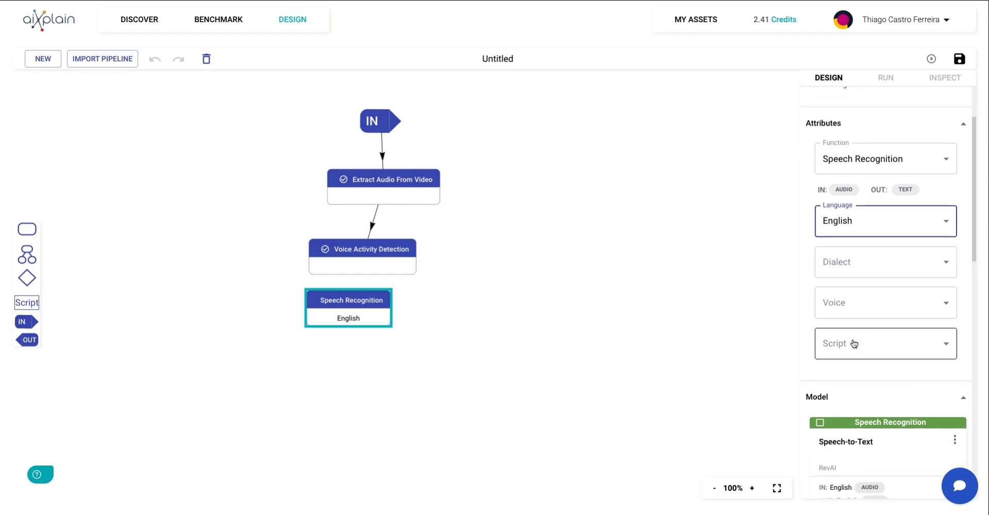
pyautogui.scroll(-4, 853, 344)
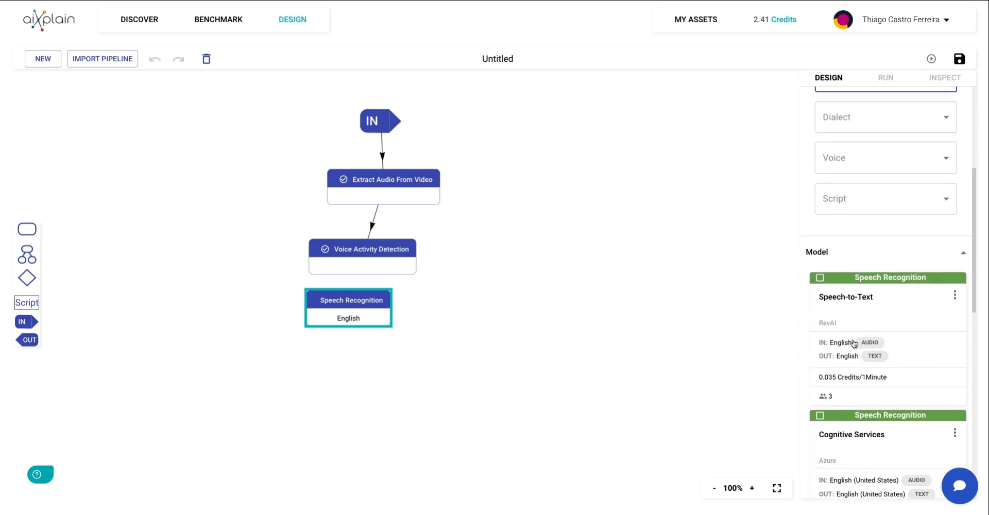
pyautogui.scroll(-1, 852, 342)
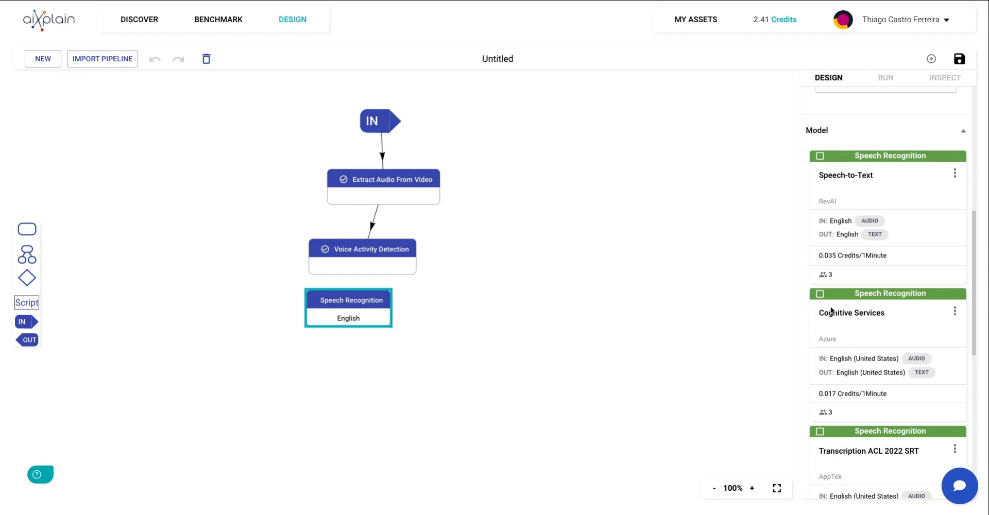
pyautogui.click(819, 294)
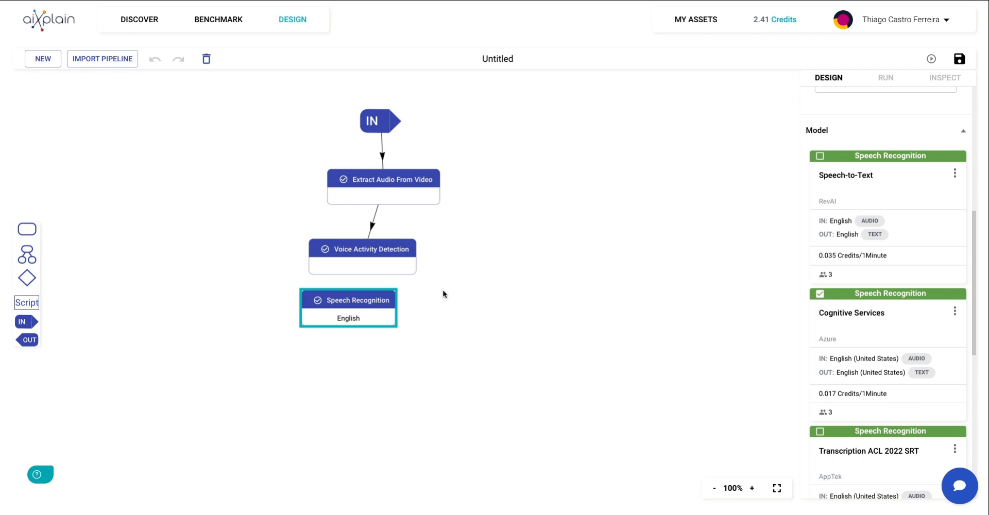
pyautogui.click(462, 286)
# Link Voice Activity Detection to Speech Recognition with Source Audio as the target parameter.
pyautogui.click(374, 252)
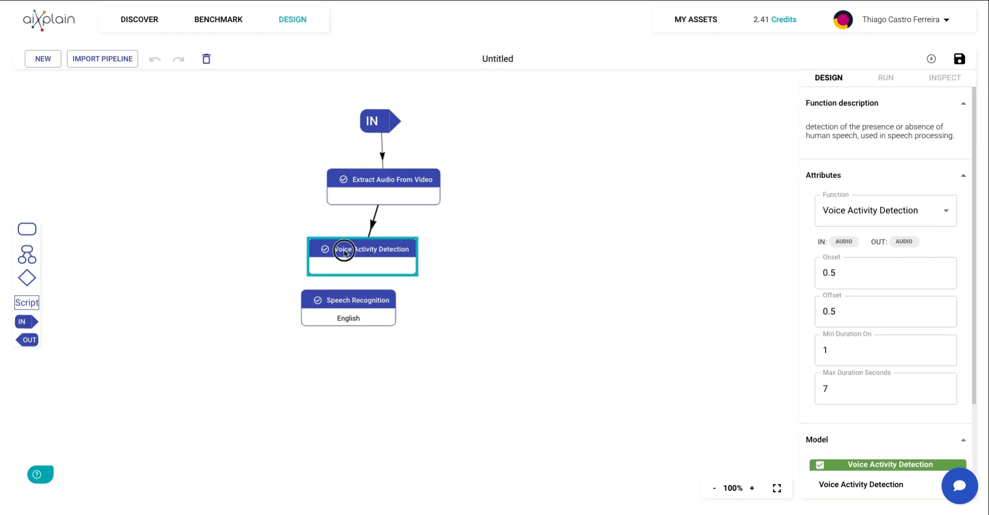
pyautogui.moveTo(346, 256); pyautogui.dragTo(368, 318)
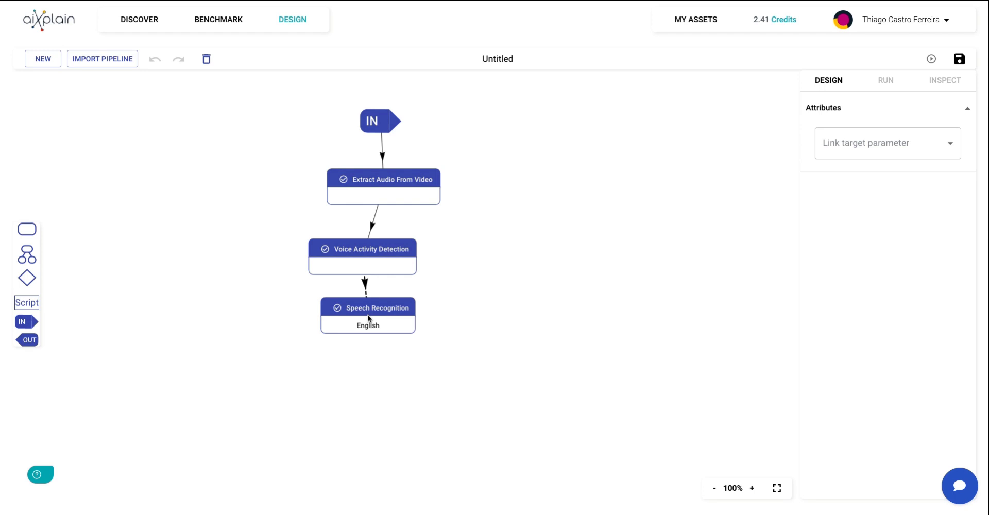
pyautogui.click(365, 300)
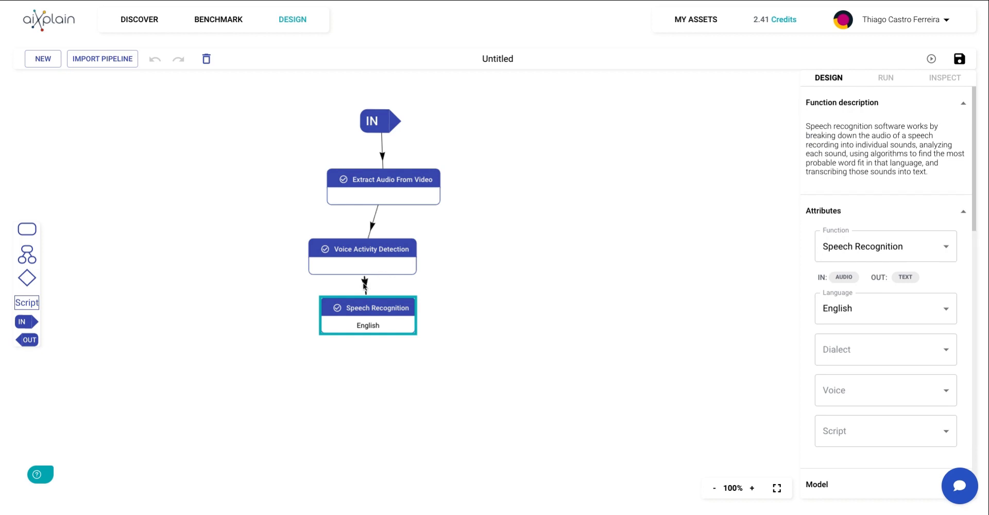
pyautogui.click(364, 286)
pyautogui.click(850, 142)
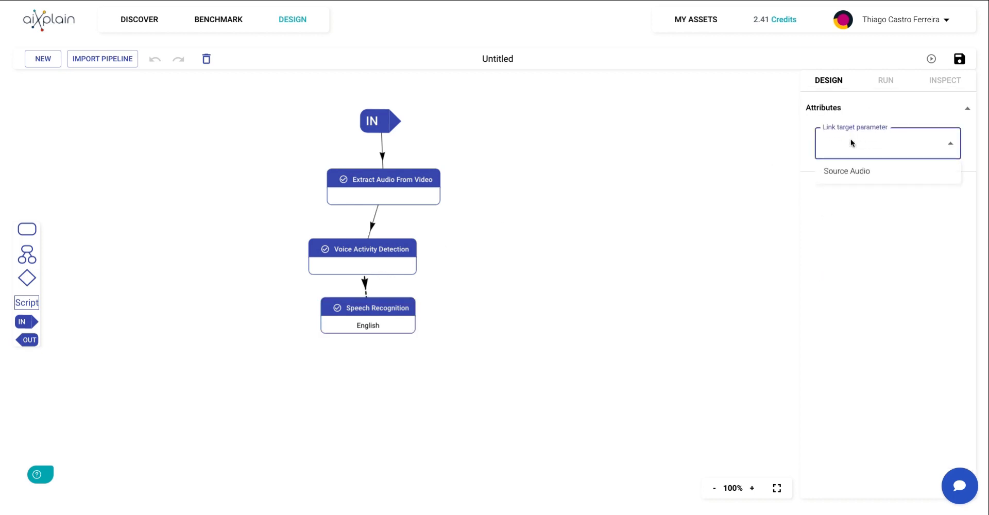
pyautogui.click(847, 172)
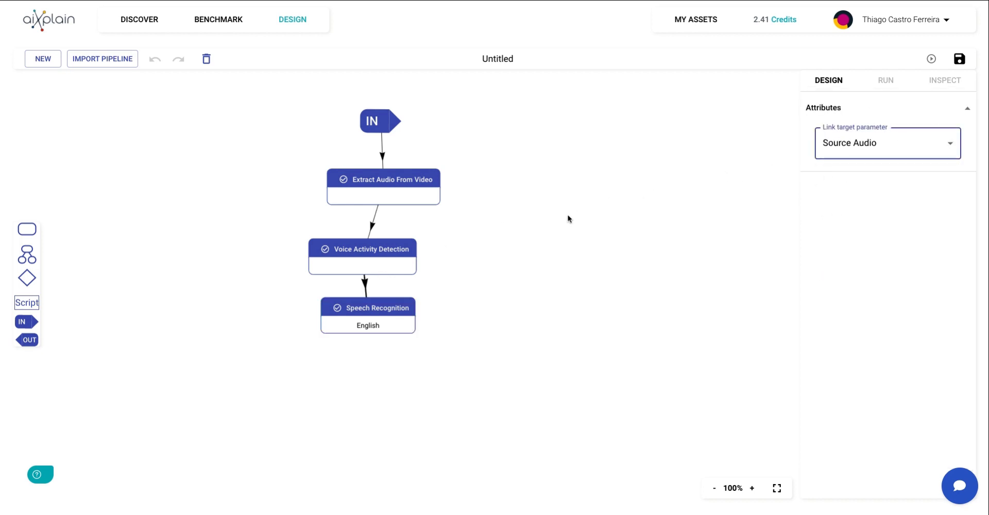
pyautogui.click(385, 357)
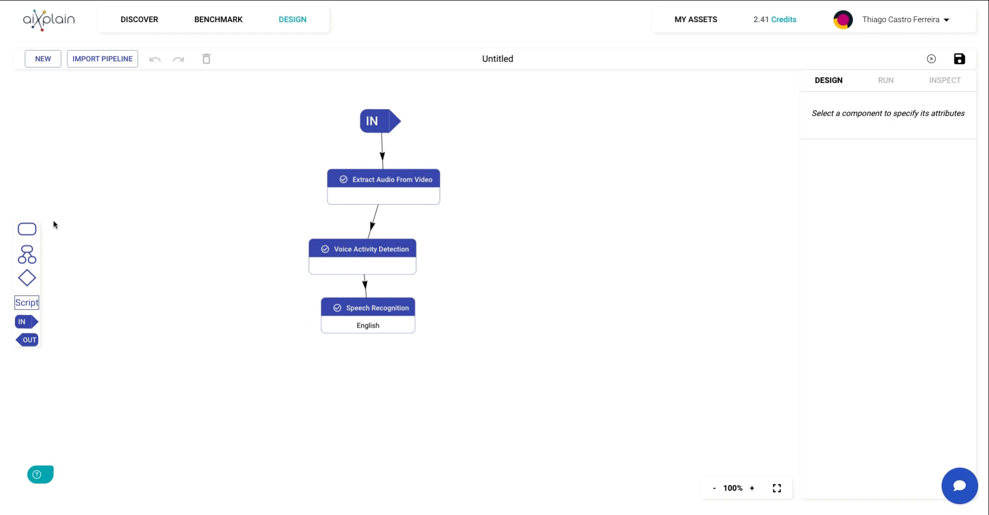
# Find the Translation function by searching for "trans" and place it below Speech Recognition.
pyautogui.click(28, 229)
pyautogui.click(77, 247)
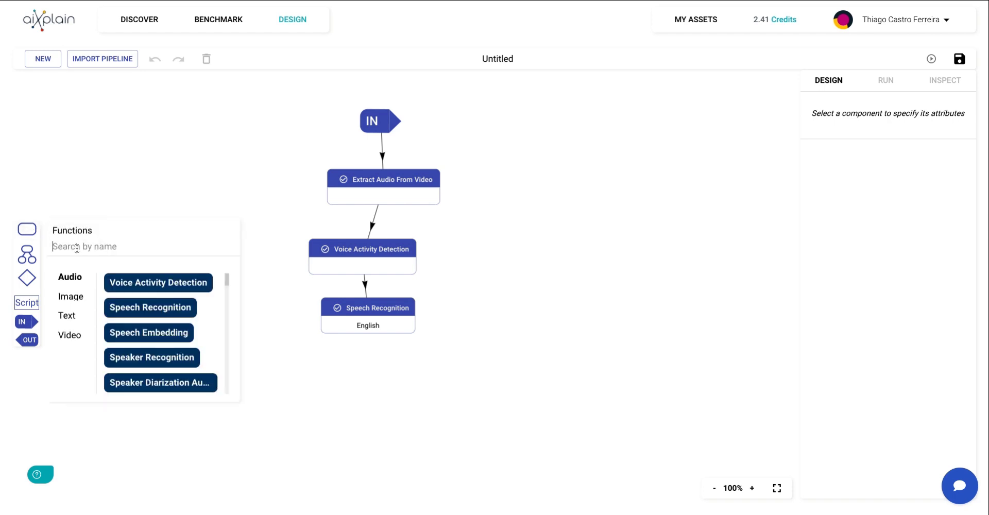
pyautogui.write('trans')
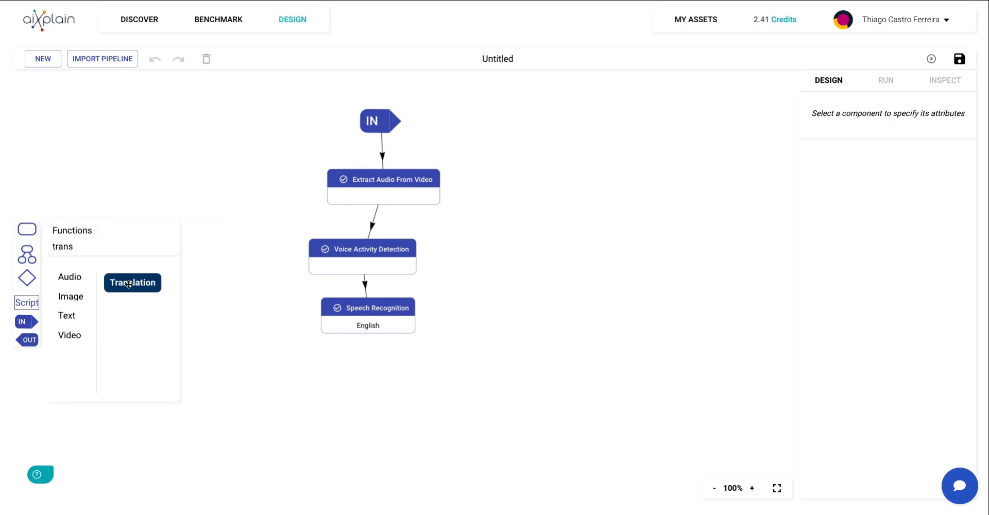
pyautogui.moveTo(129, 283); pyautogui.dragTo(369, 372)
pyautogui.click(365, 394)
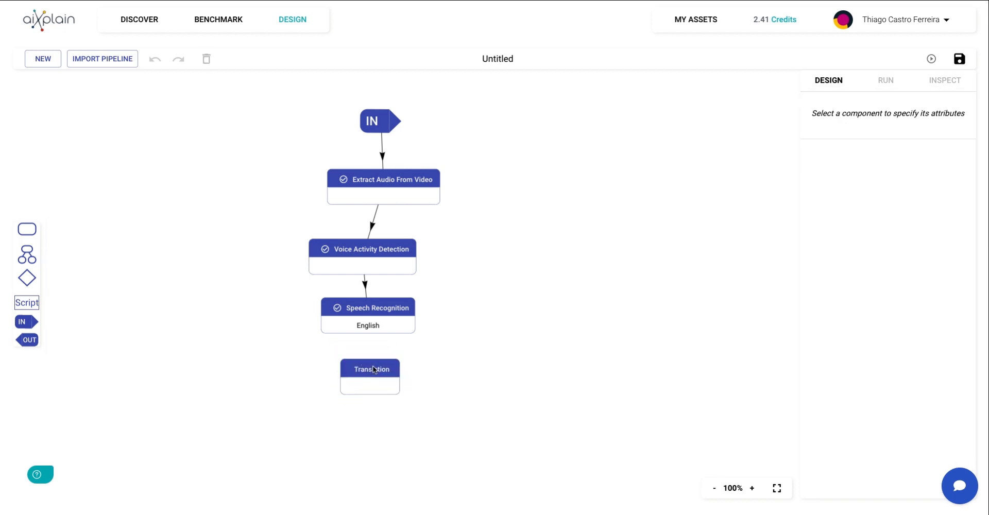
# Set the Translation function's source language to English and its target language to Spanish.
pyautogui.click(373, 370)
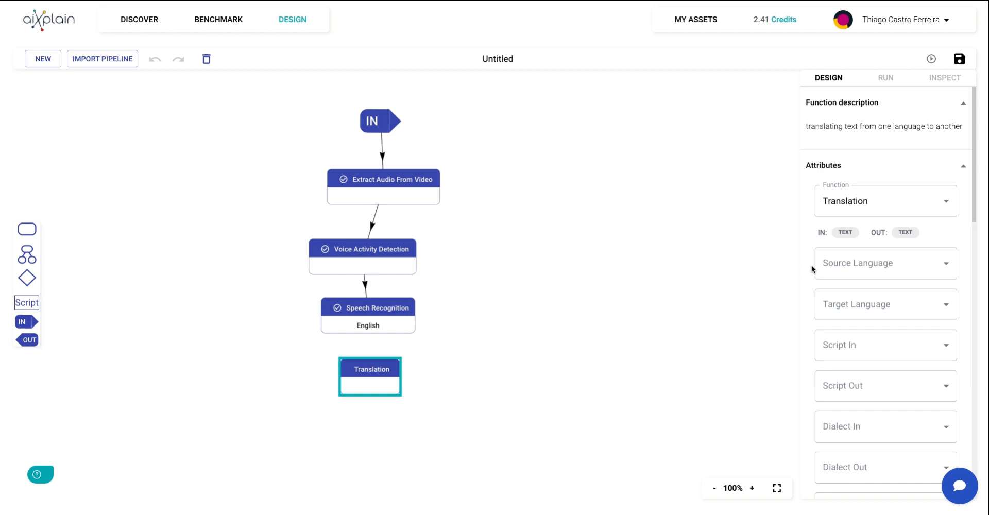
pyautogui.click(832, 265)
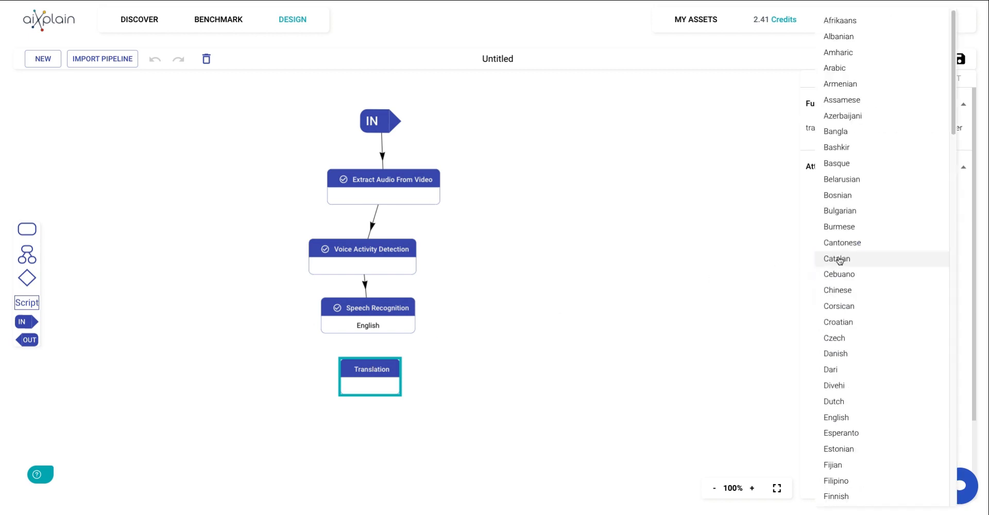
pyautogui.press('Return')
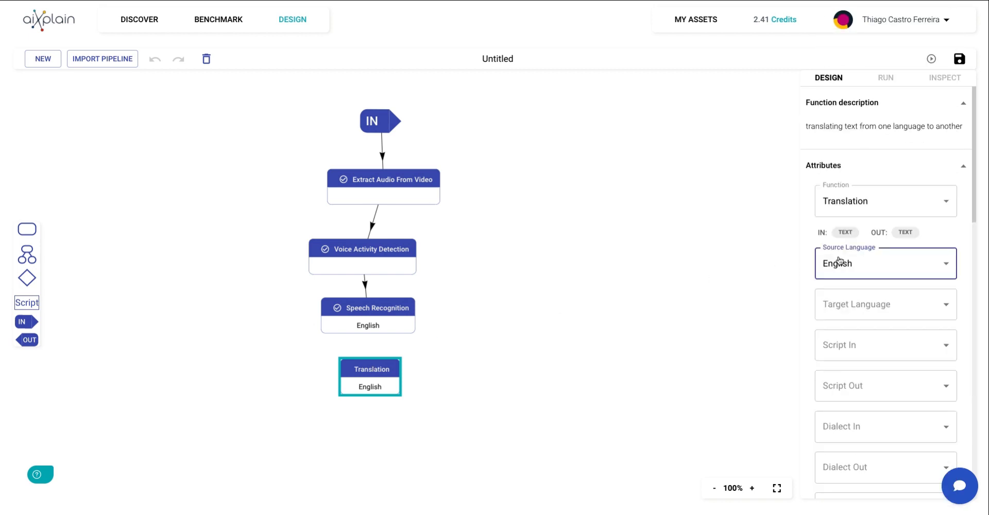
pyautogui.click(844, 302)
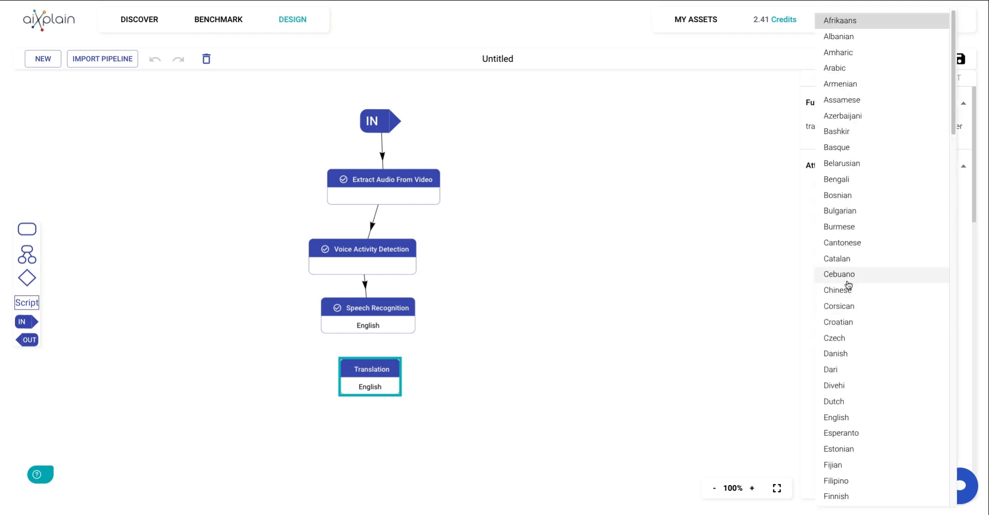
pyautogui.write('sp')
pyautogui.click(835, 414)
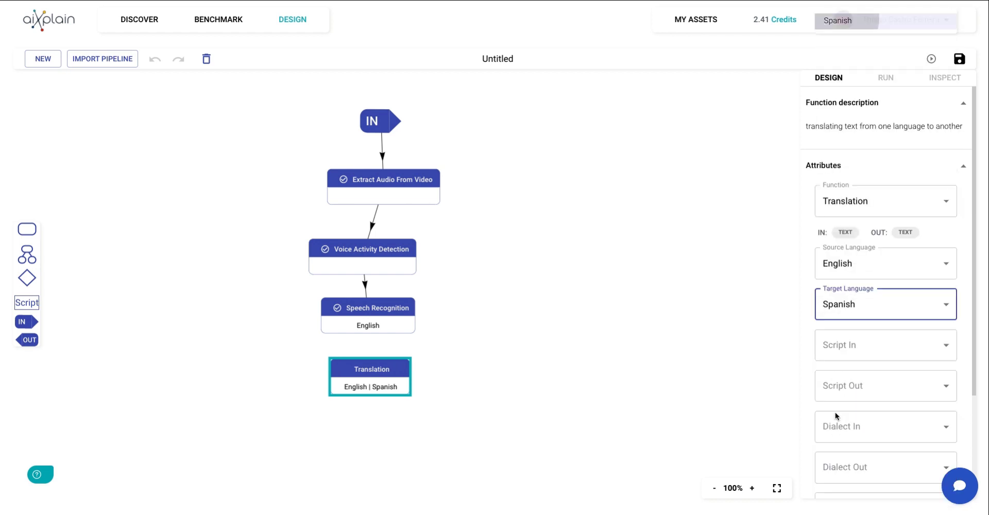
# Choose Google's Cloud Translation English-to-Spanish model for the Translation function.
pyautogui.scroll(-2, 860, 369)
pyautogui.scroll(-4, 861, 383)
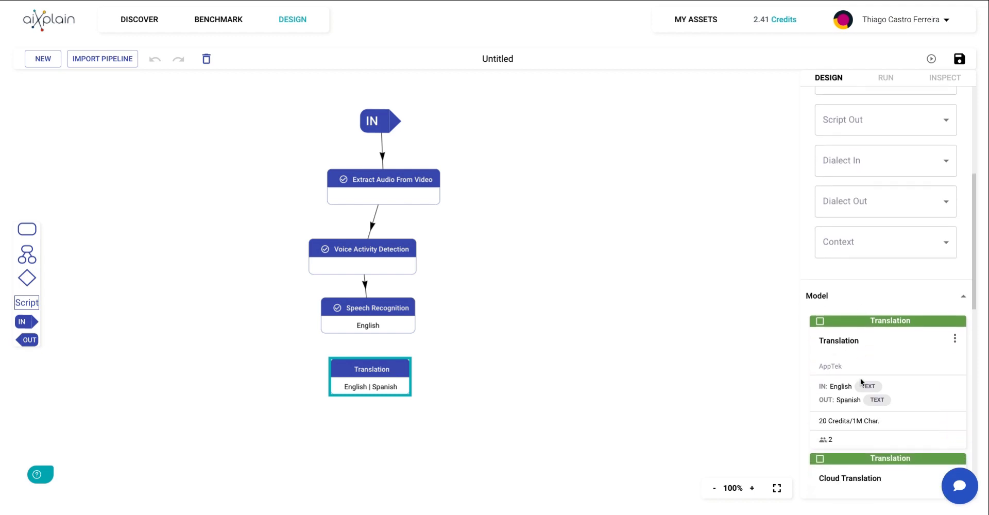
pyautogui.scroll(-2, 861, 382)
pyautogui.scroll(-2, 860, 381)
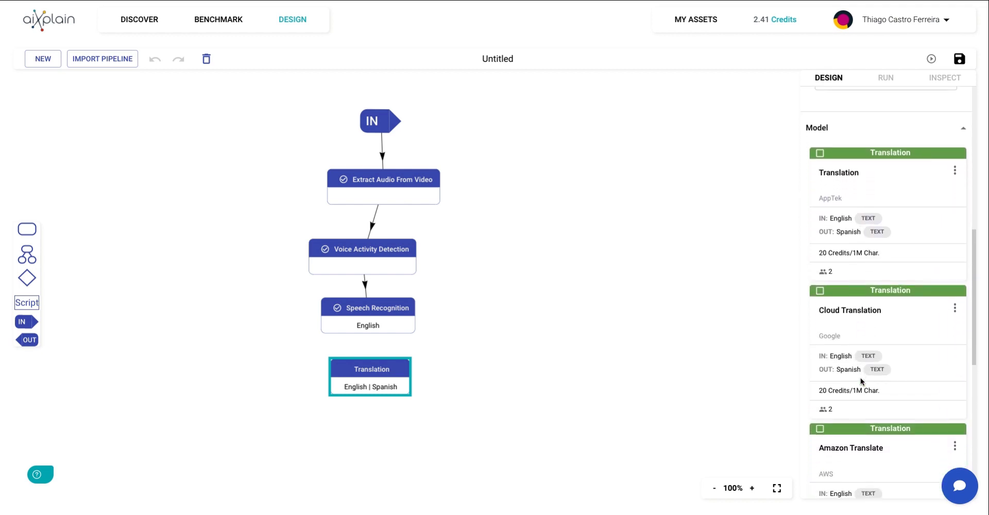
pyautogui.click(821, 293)
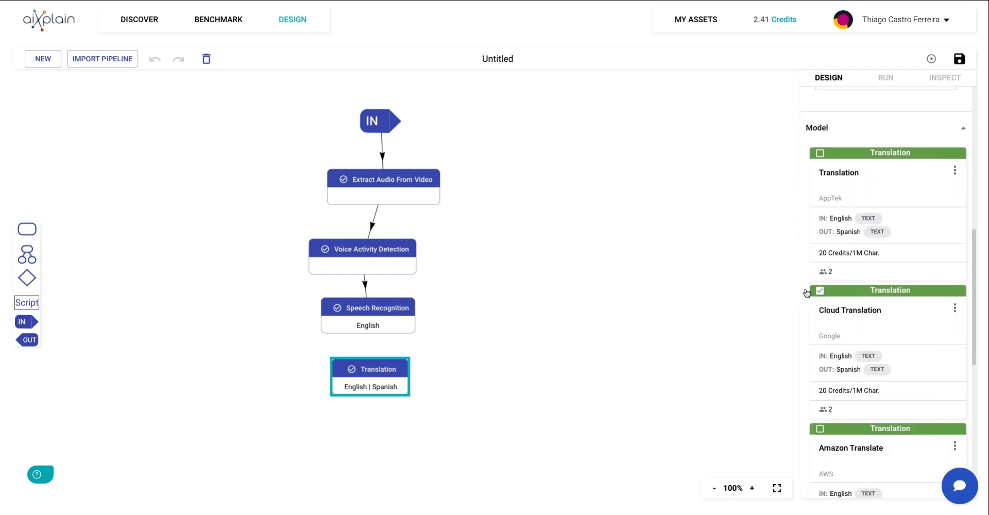
pyautogui.click(457, 370)
# Link Speech Recognition to Translation with Source Text as the target parameter.
pyautogui.click(370, 317)
pyautogui.moveTo(368, 333)
pyautogui.mouseDown()
pyautogui.moveTo(360, 338)
pyautogui.moveTo(375, 367)
pyautogui.moveTo(367, 373)
pyautogui.mouseUp()
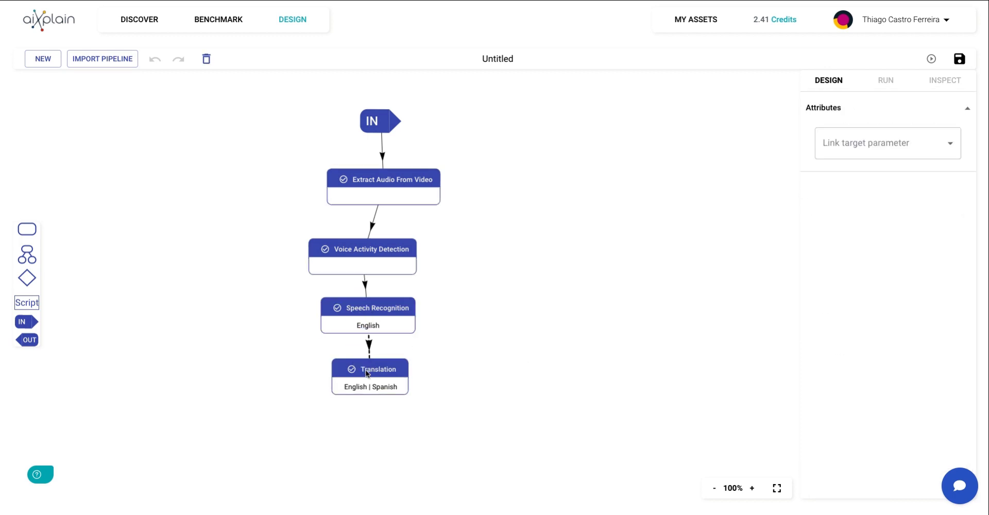
pyautogui.click(826, 153)
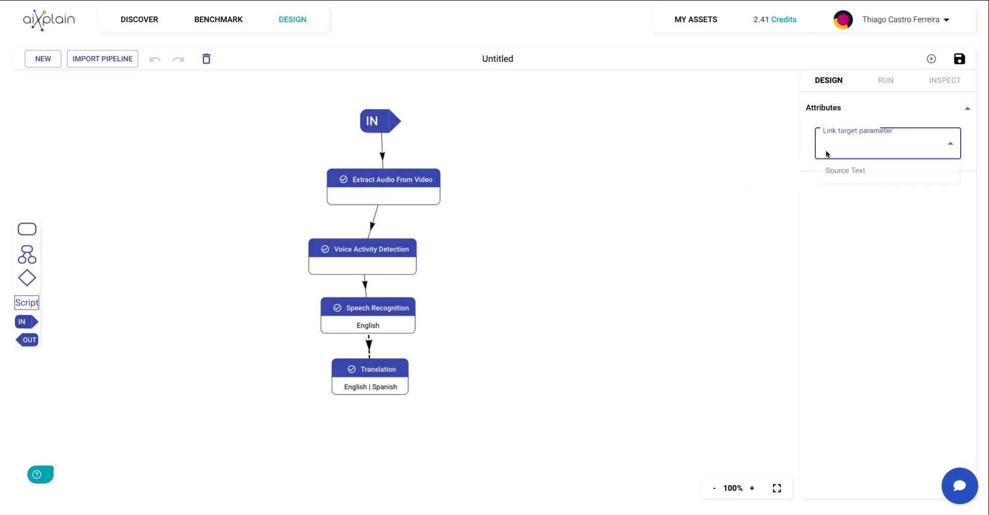
pyautogui.click(835, 172)
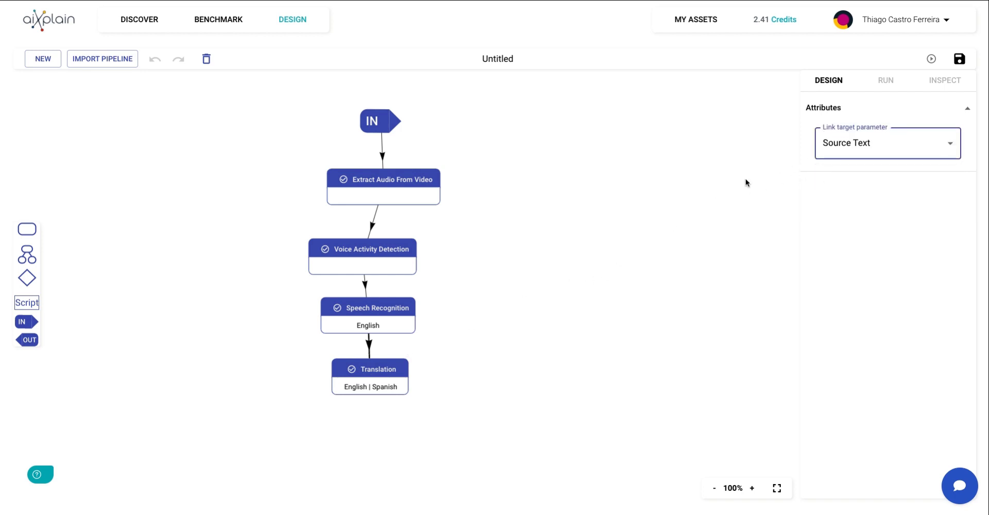
pyautogui.click(365, 423)
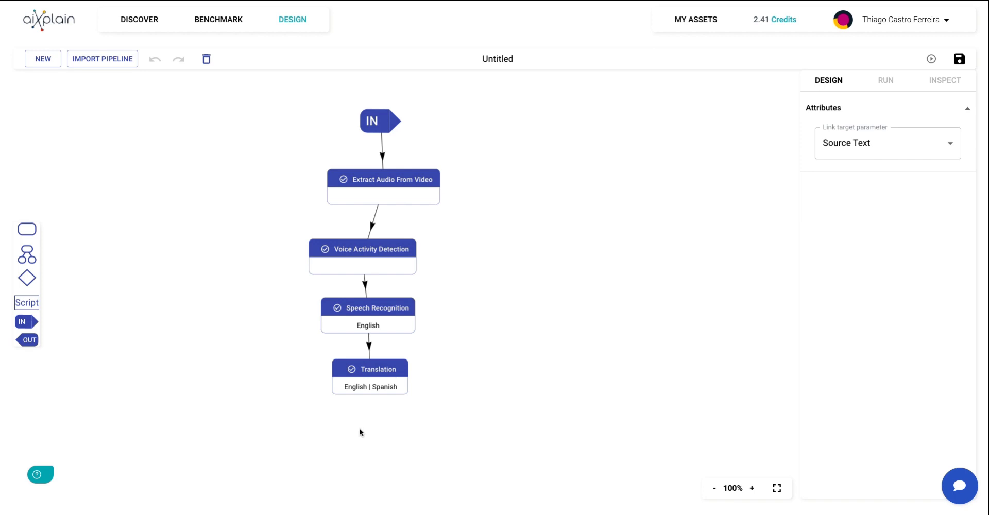
# Find the Speech Synthesis function by searching for "speech" and place it below Translation.
pyautogui.click(30, 229)
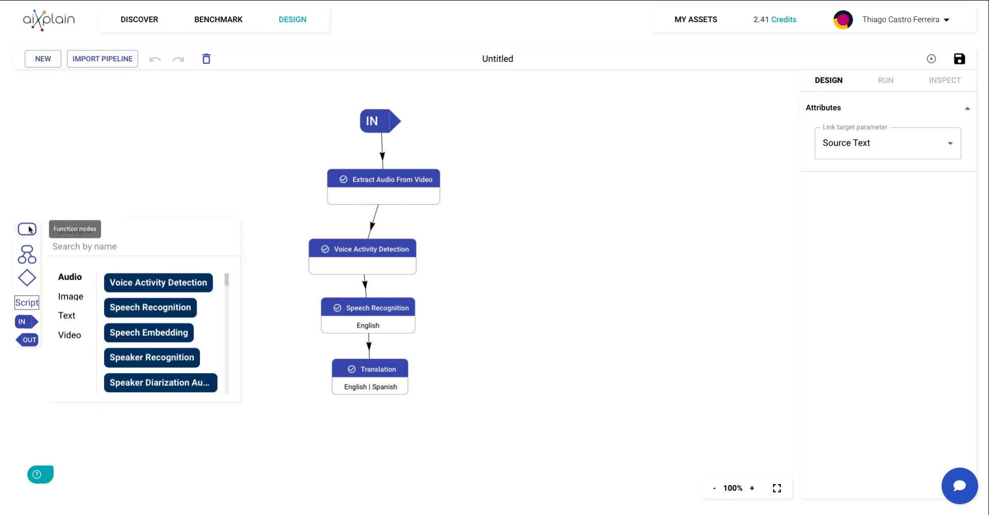
pyautogui.click(77, 246)
pyautogui.write('speech')
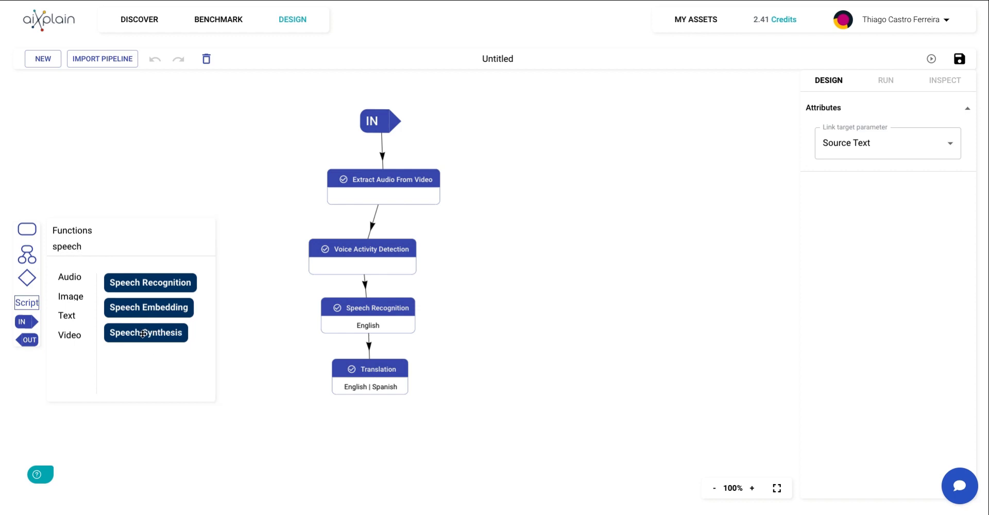
pyautogui.moveTo(143, 334); pyautogui.dragTo(360, 448)
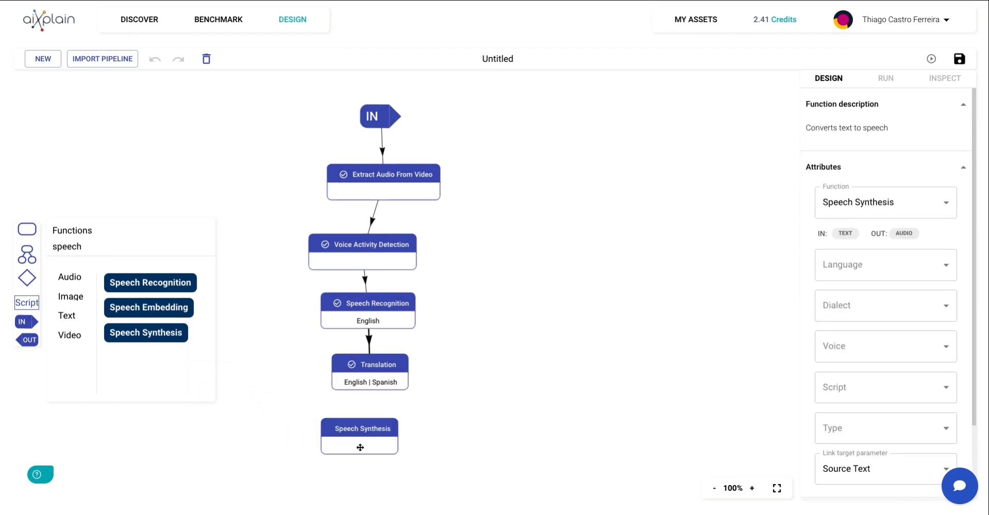
# Set the Speech Synthesis language to Spanish and choose the AWS model Amazon Polly Lupe Premium.
pyautogui.click(362, 433)
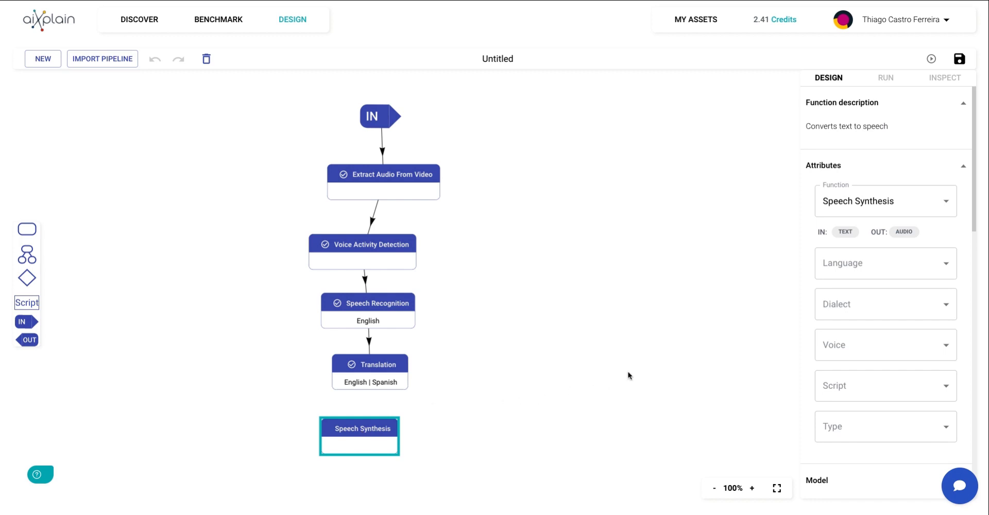
pyautogui.click(845, 269)
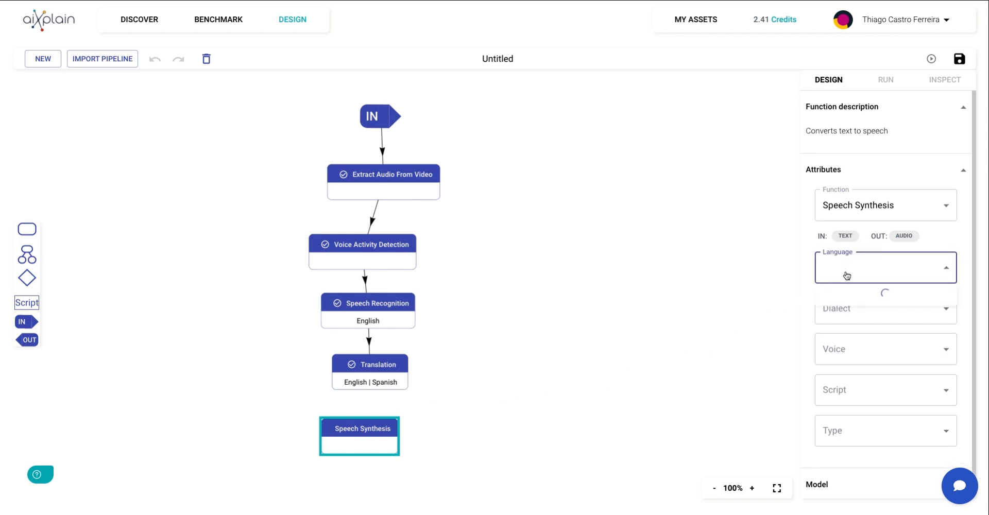
pyautogui.scroll(-5, 846, 291)
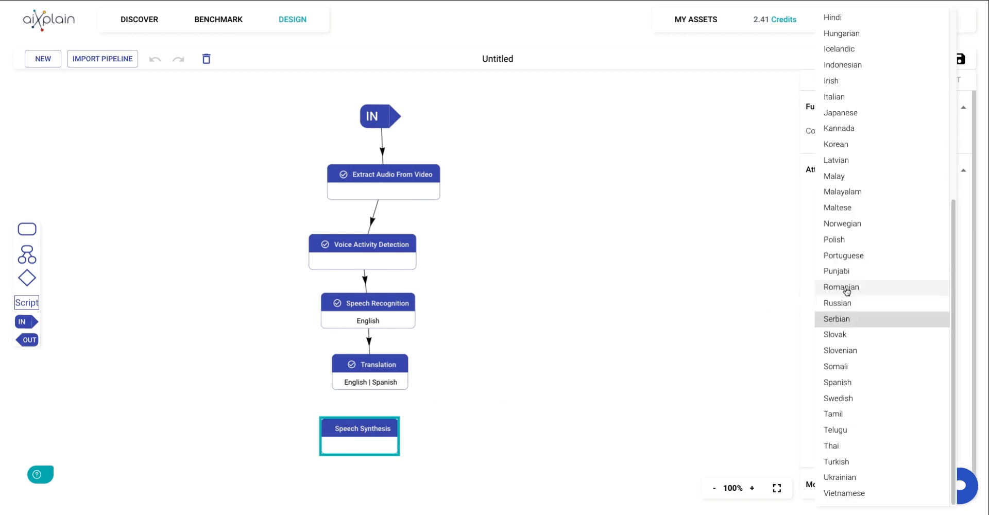
pyautogui.click(839, 382)
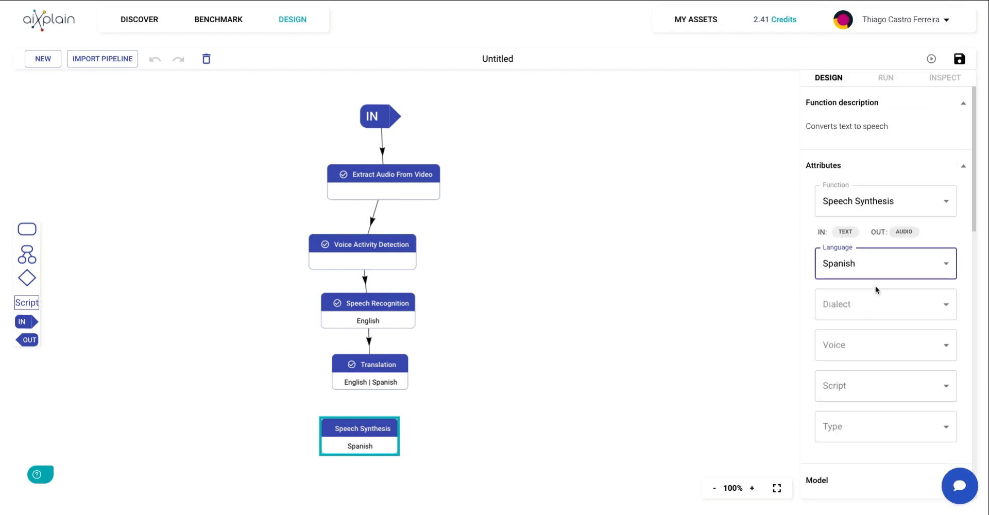
pyautogui.scroll(-6, 875, 285)
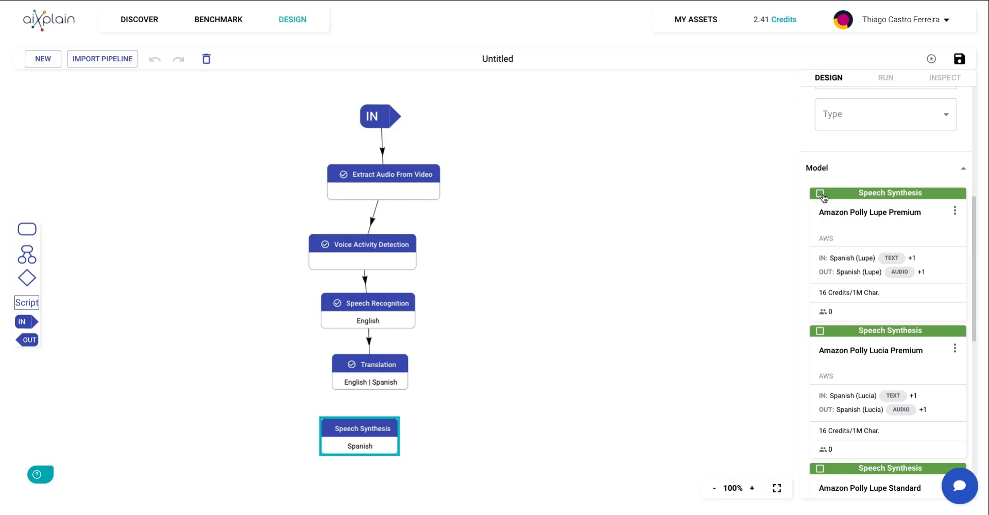
pyautogui.click(820, 193)
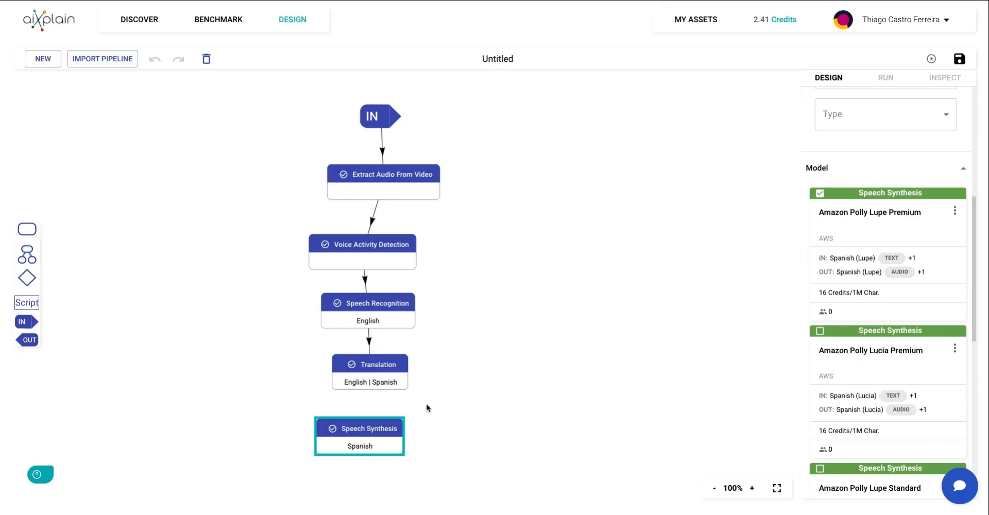
pyautogui.click(427, 404)
# Link Translation to Speech Synthesis with Source Text as the target parameter.
pyautogui.click(377, 368)
pyautogui.moveTo(369, 365); pyautogui.dragTo(367, 430)
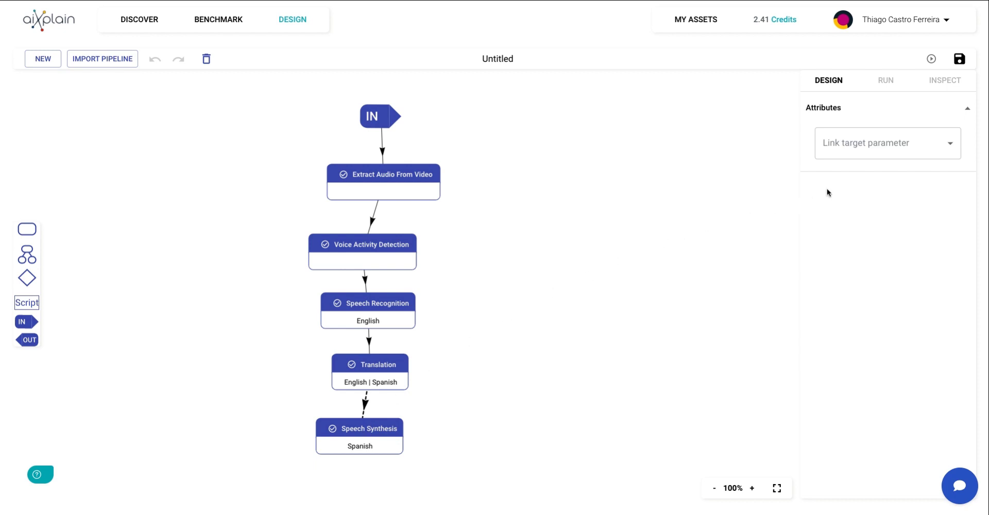
pyautogui.click(858, 151)
pyautogui.click(846, 172)
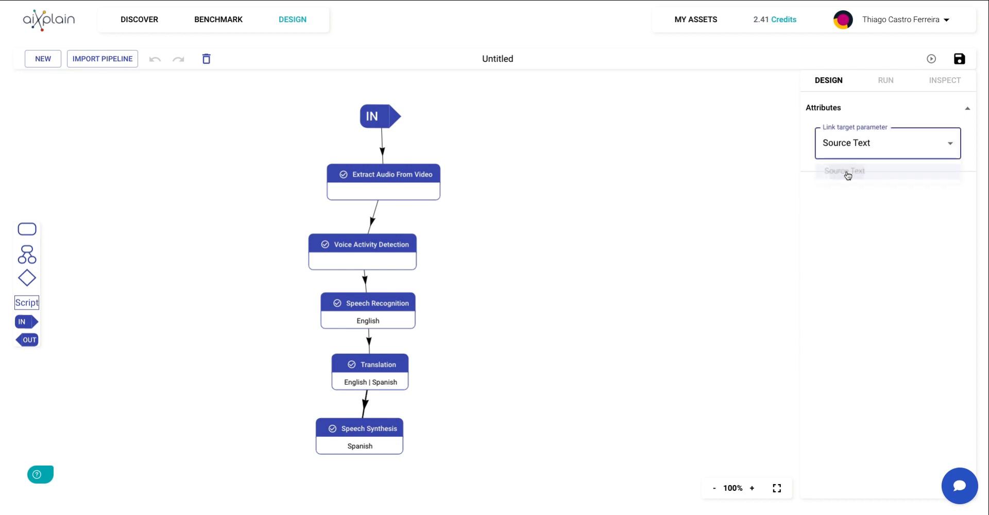
pyautogui.click(377, 473)
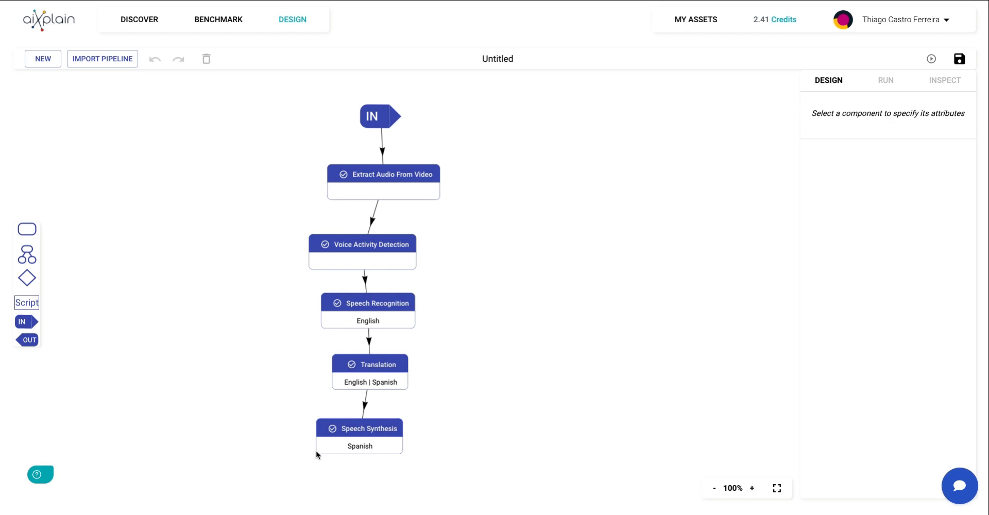
# Place an Output node beside Speech Synthesis and link Speech Synthesis to it.
pyautogui.moveTo(28, 340); pyautogui.dragTo(464, 441)
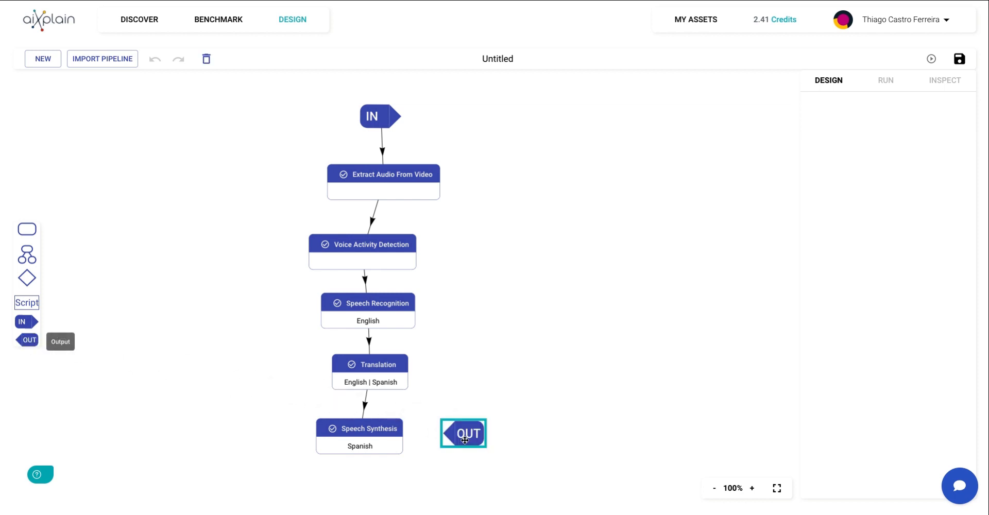
pyautogui.click(424, 461)
pyautogui.click(364, 432)
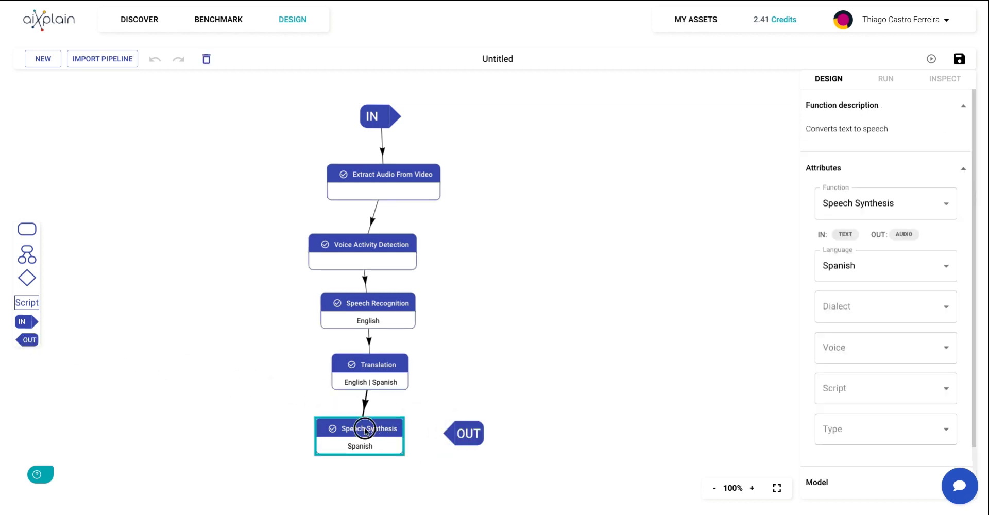
pyautogui.moveTo(364, 432); pyautogui.dragTo(456, 434)
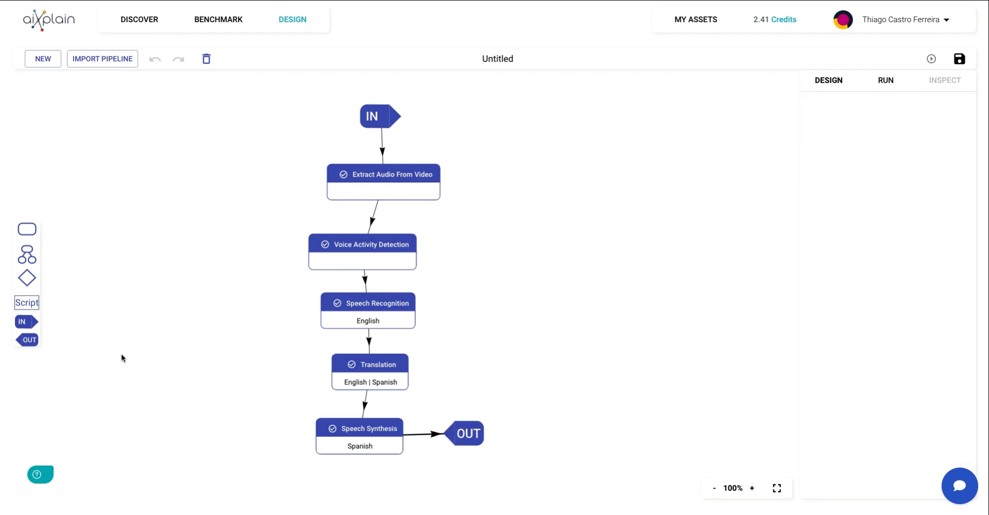
# Place a second Output node beside Translation and link Translation to it.
pyautogui.moveTo(28, 340); pyautogui.dragTo(466, 371)
pyautogui.click(371, 368)
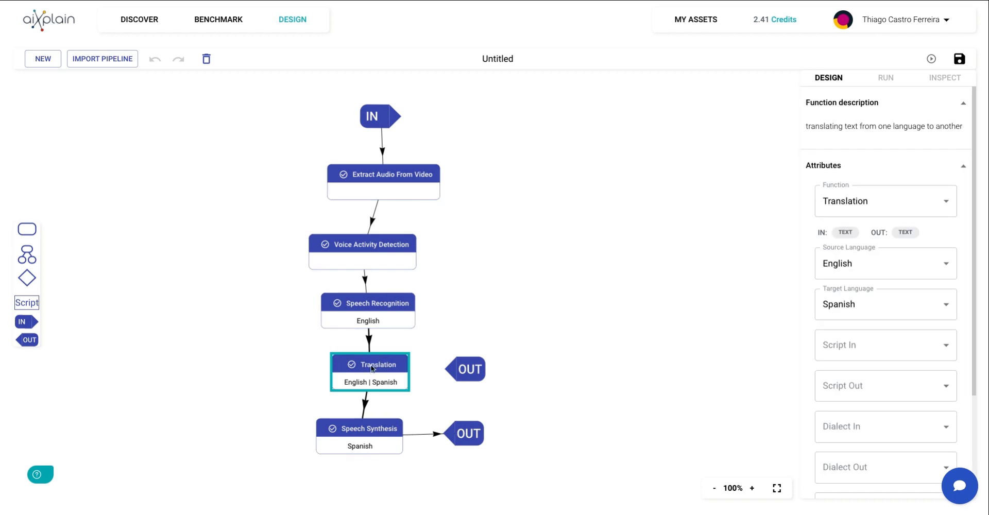
pyautogui.moveTo(371, 368); pyautogui.dragTo(460, 375)
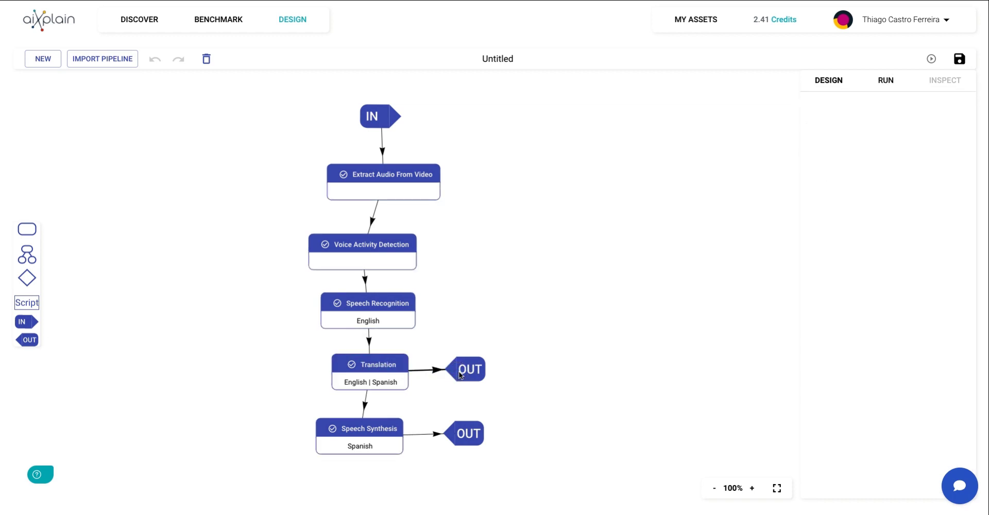
# Place a third Output node beside Speech Recognition and link Speech Recognition to it.
pyautogui.moveTo(28, 340); pyautogui.dragTo(468, 306)
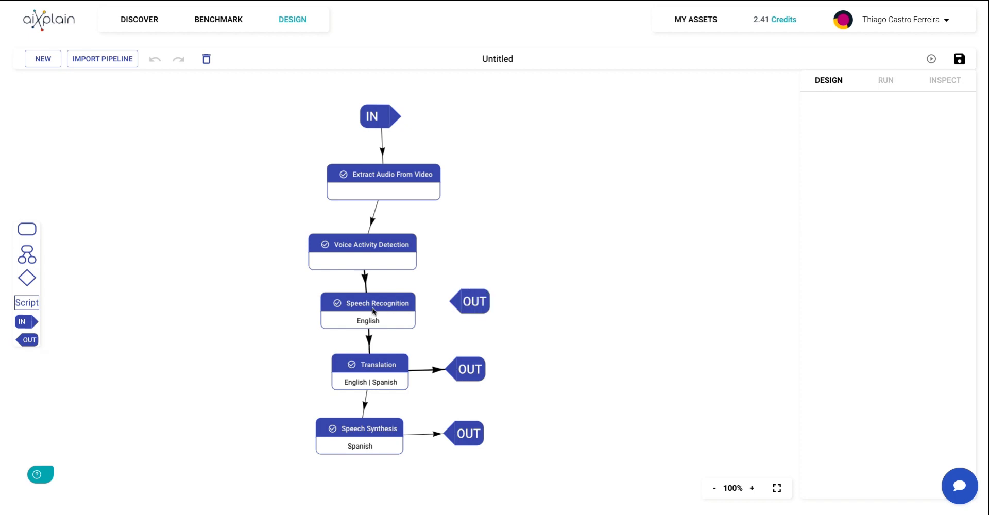
pyautogui.click(374, 311)
pyautogui.moveTo(393, 305); pyautogui.dragTo(469, 306)
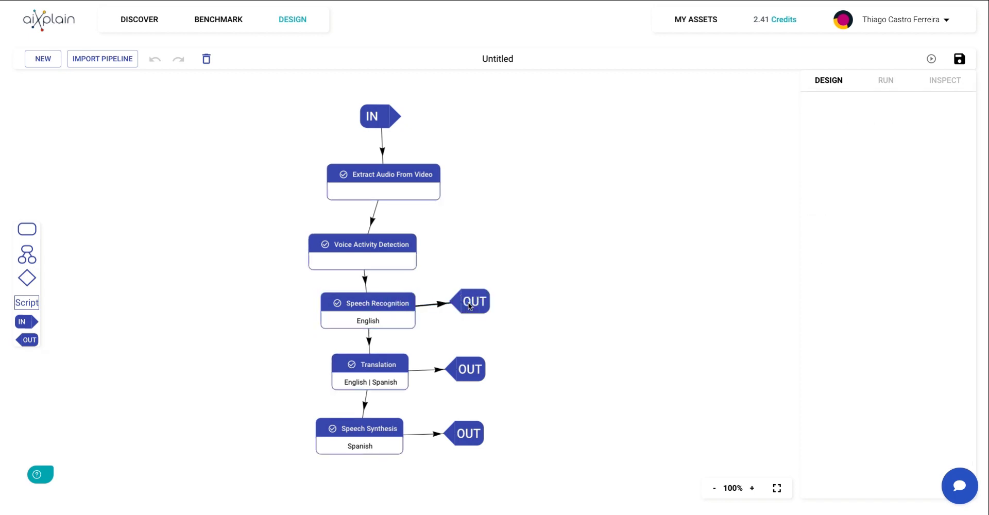
pyautogui.click(401, 475)
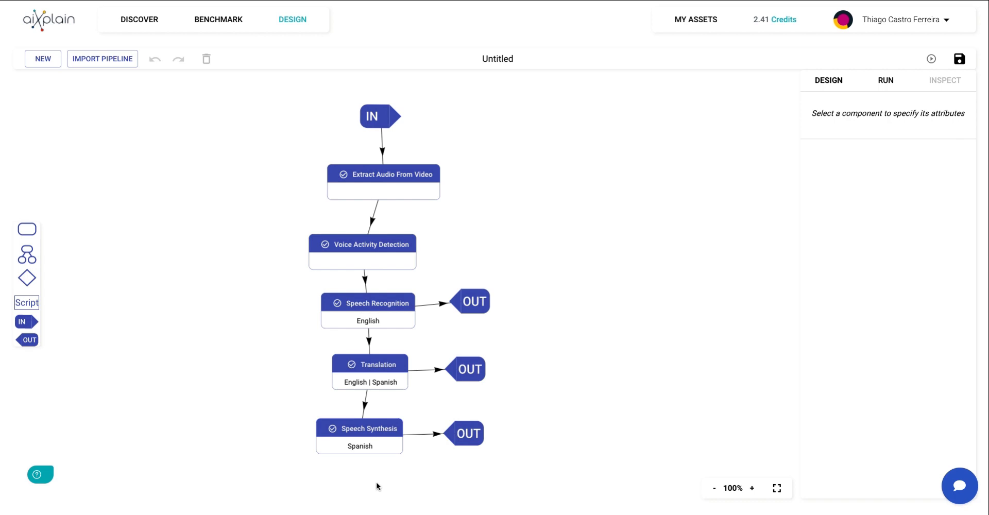
# Name the pipeline ACL Subtitling Pipeline, review its used models and save it as a pipeline.
pyautogui.doubleClick(496, 59)
pyautogui.write('ACL Subtitling Pipeli')
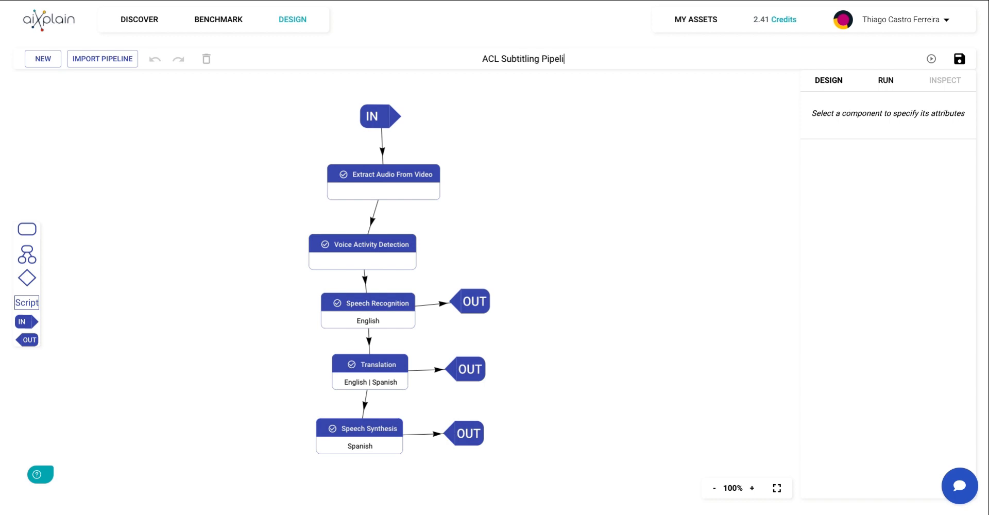
pyautogui.write('ne')
pyautogui.click(959, 59)
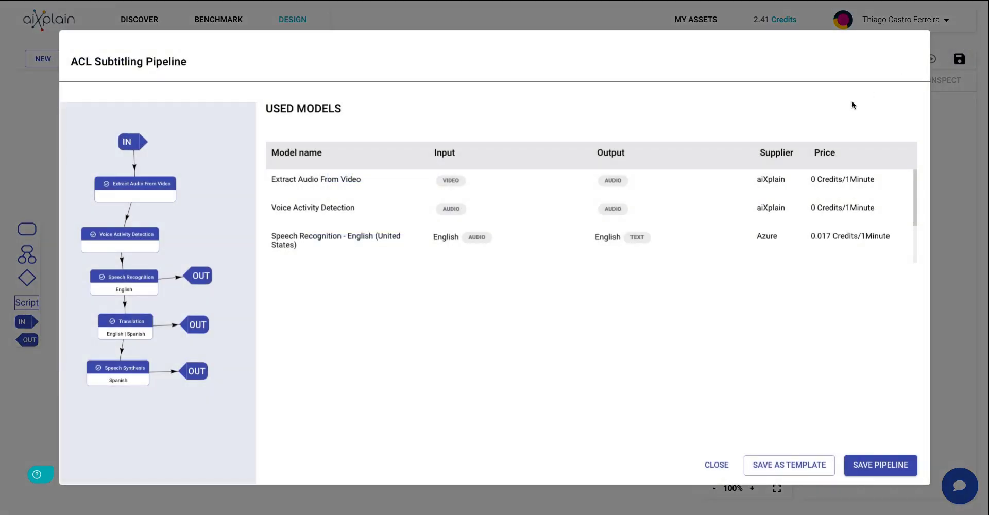
pyautogui.scroll(-2, 800, 198)
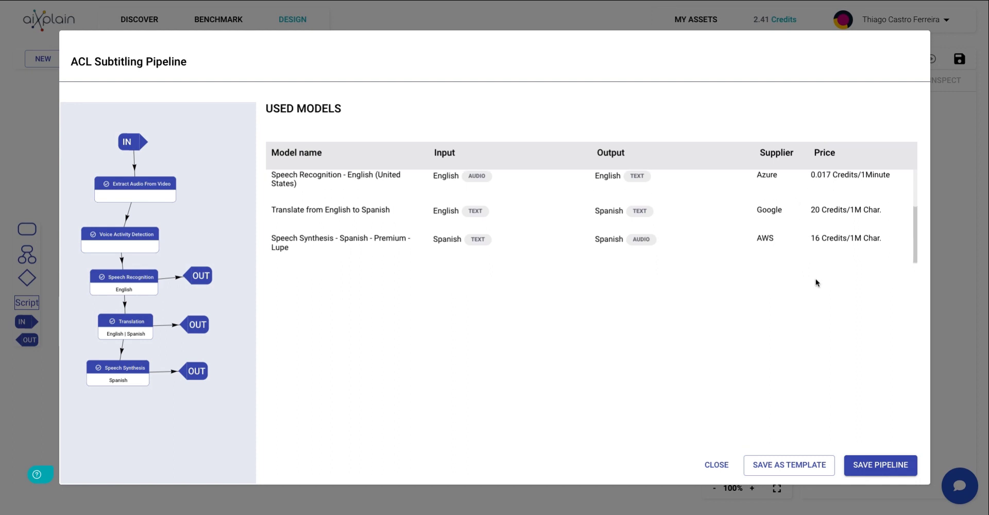
pyautogui.click(872, 463)
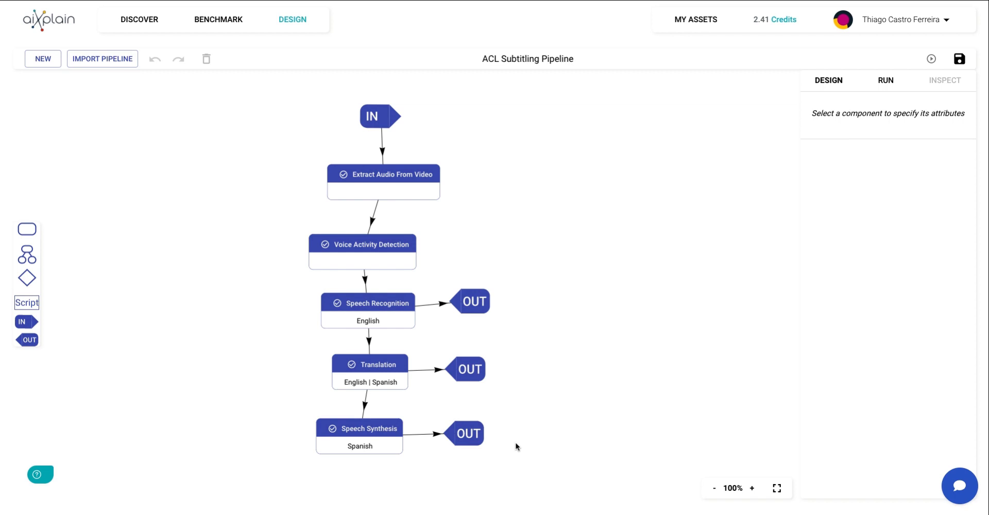
# Open the details page of ACL Subtitling Pipeline from the list of owned pipelines.
pyautogui.click(697, 24)
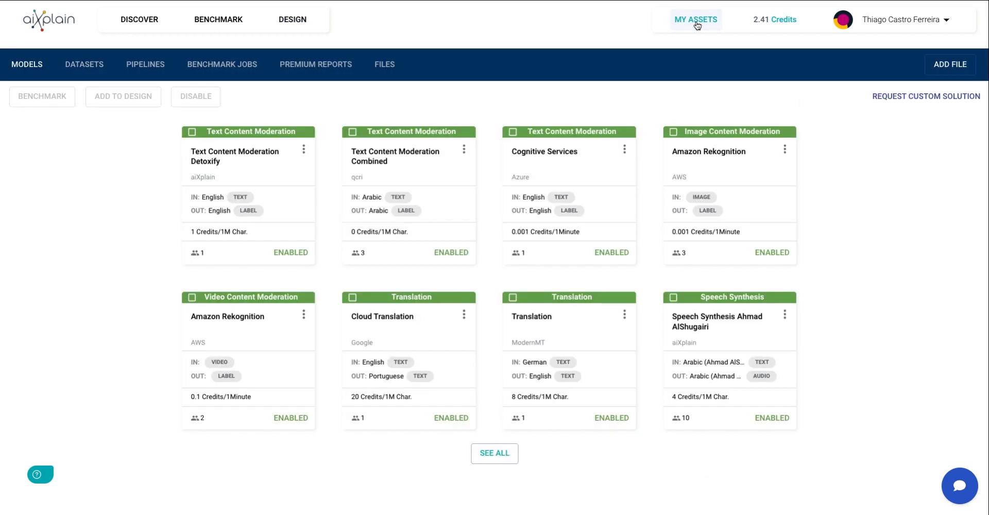
pyautogui.click(155, 70)
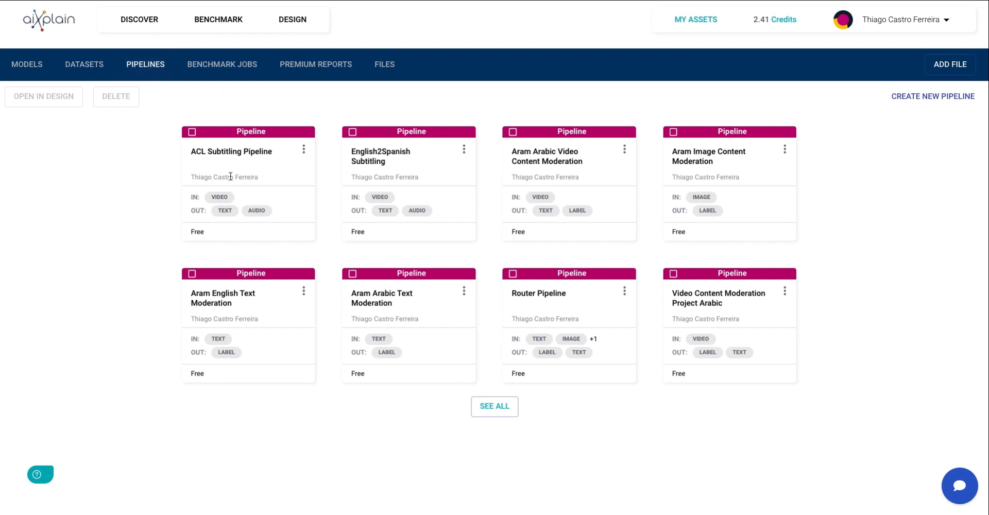
pyautogui.click(304, 153)
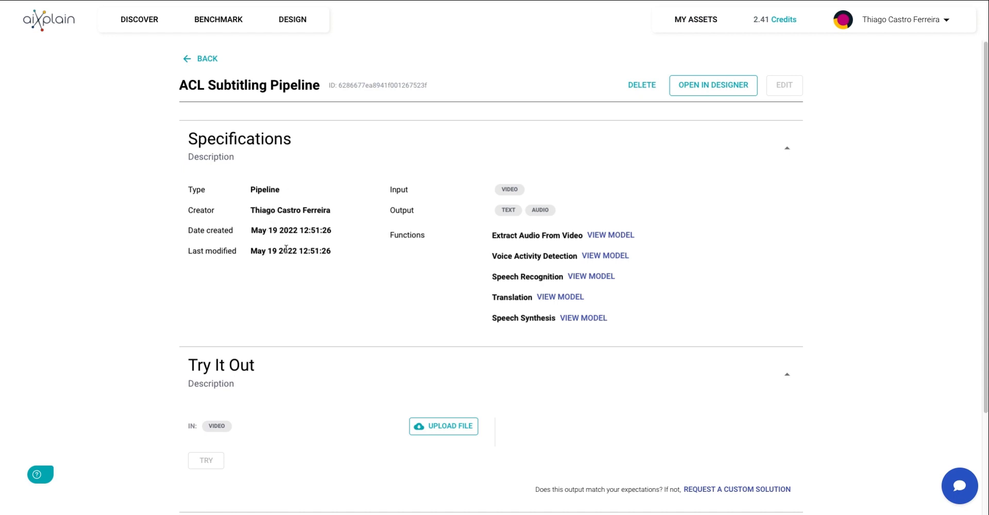
# Try out the pipeline with the uploaded video discovery_demo.mp4 and play the resulting audio output.
pyautogui.scroll(-3, 294, 301)
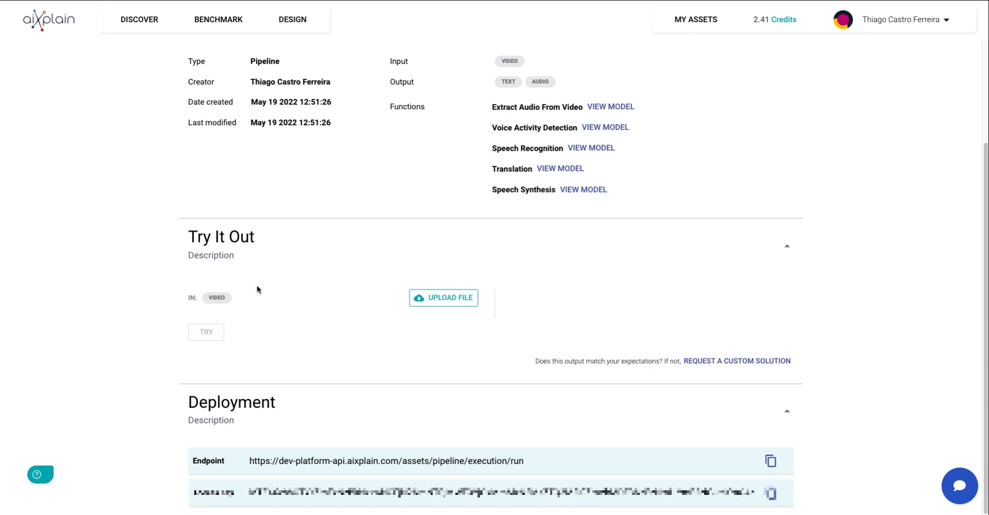
pyautogui.click(446, 302)
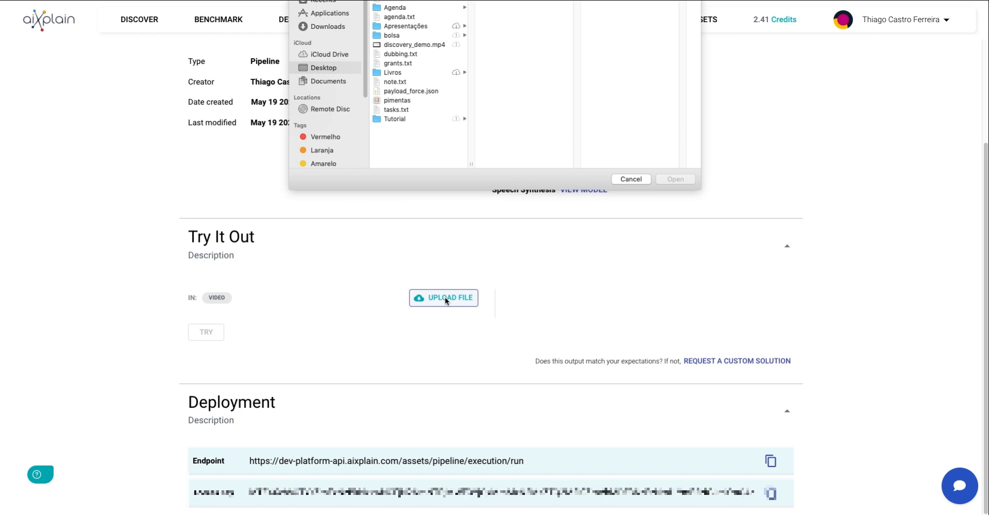
pyautogui.doubleClick(412, 45)
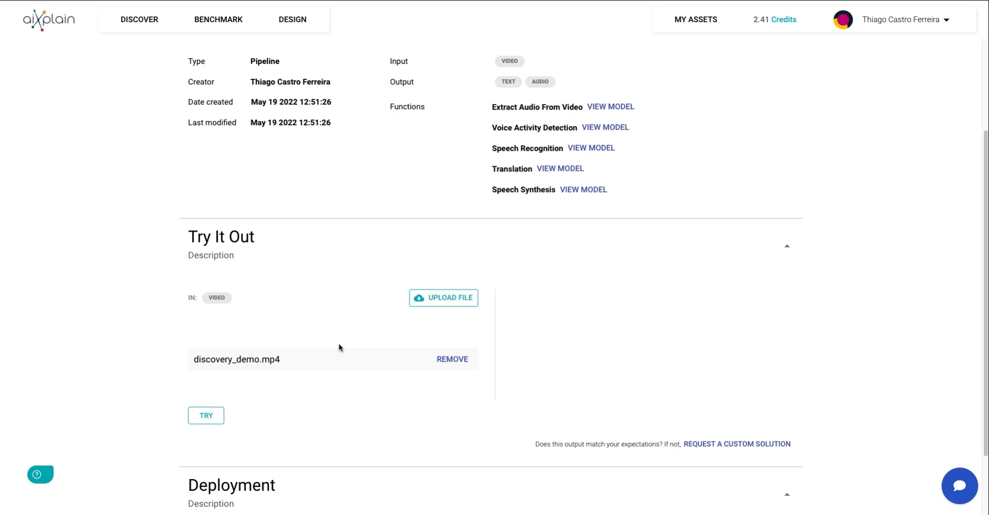
pyautogui.click(205, 415)
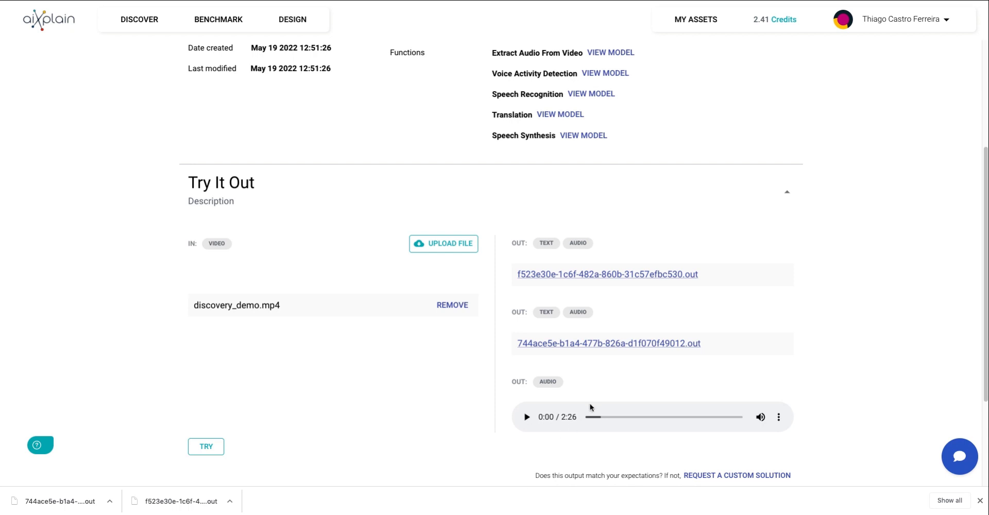
pyautogui.click(526, 418)
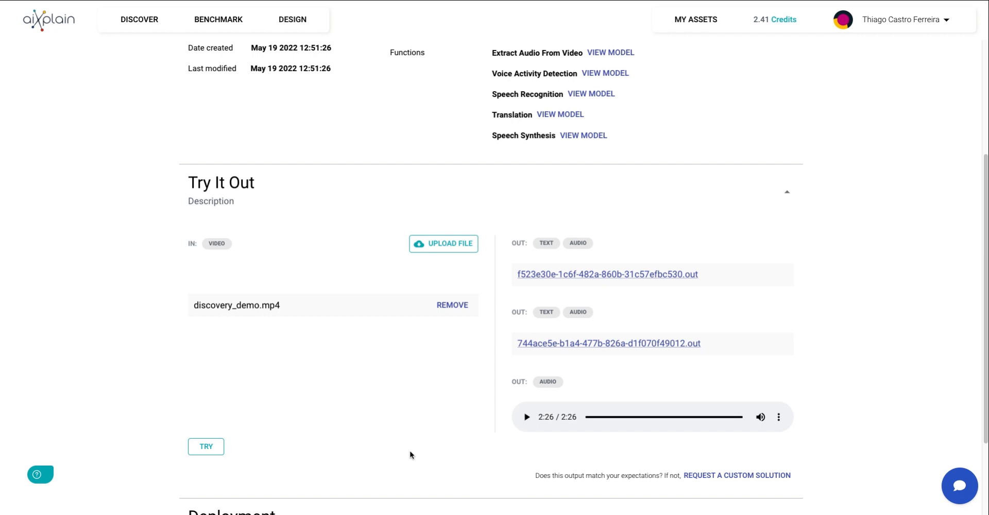
# View the pipeline's deployment details, switch to the aixplain Jupyter notebook and run !pip install aixplain-pipelines in the first cell.
pyautogui.scroll(-2, 409, 455)
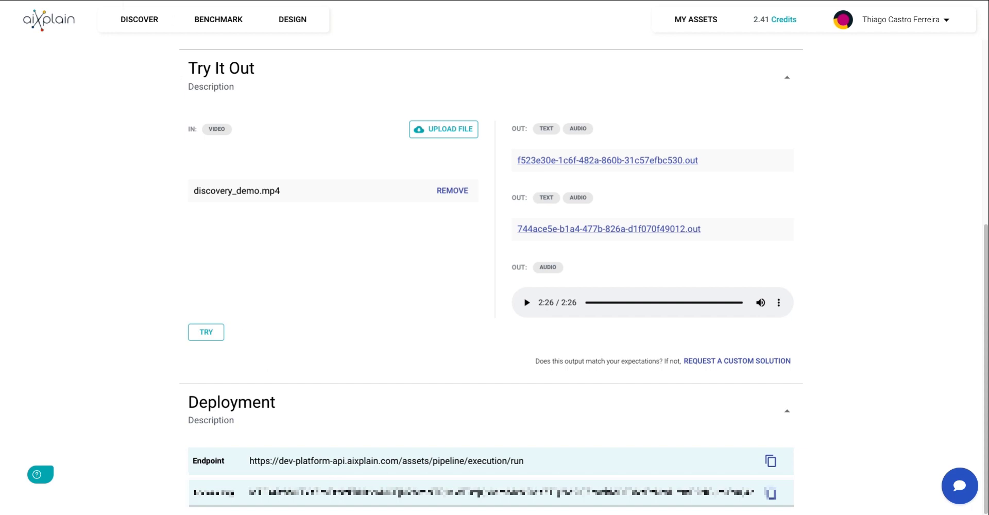
pyautogui.click(181, 1)
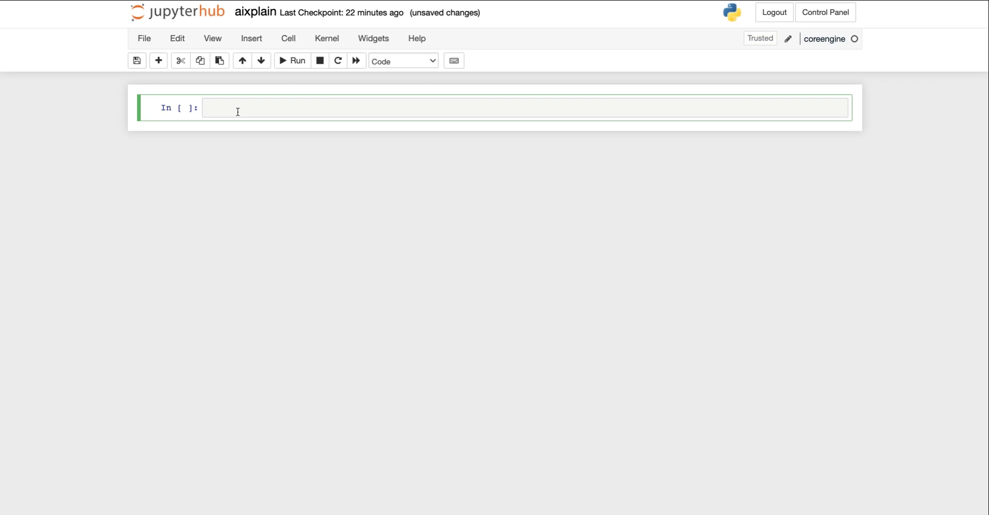
pyautogui.write('!pip install aixplain-pipelines')
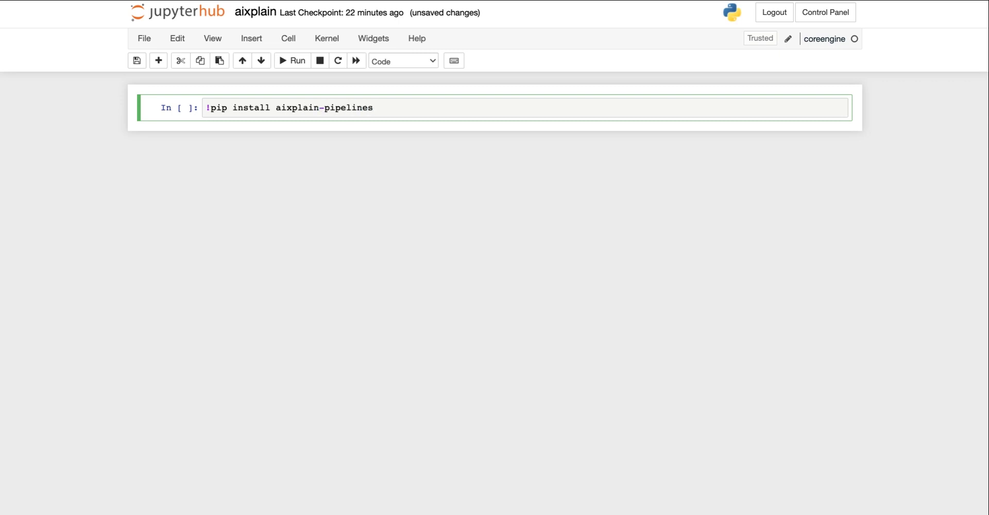
pyautogui.hotkey('shift', 'Return')
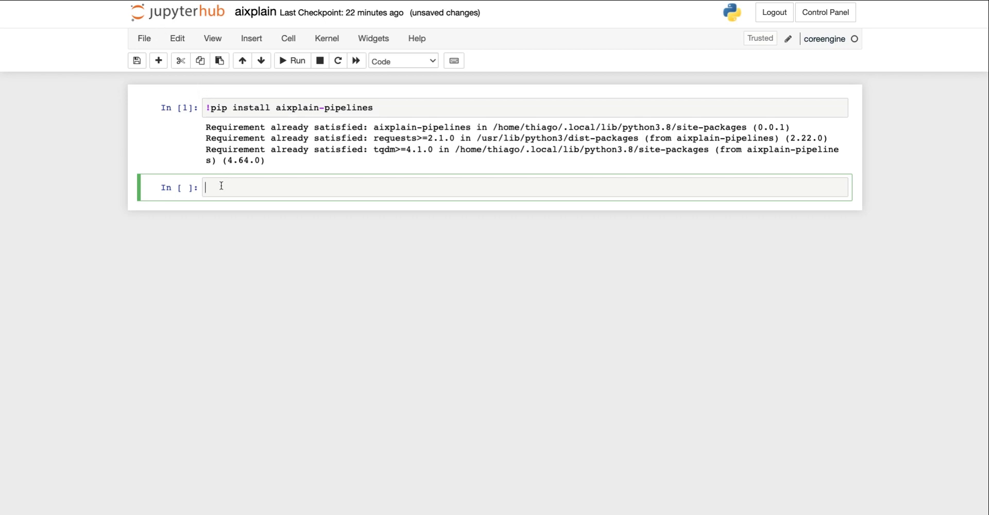
# Import Pipeline from aixplain_pipelines in a new cell and run it.
pyautogui.write('from aixplain_pipelines ')
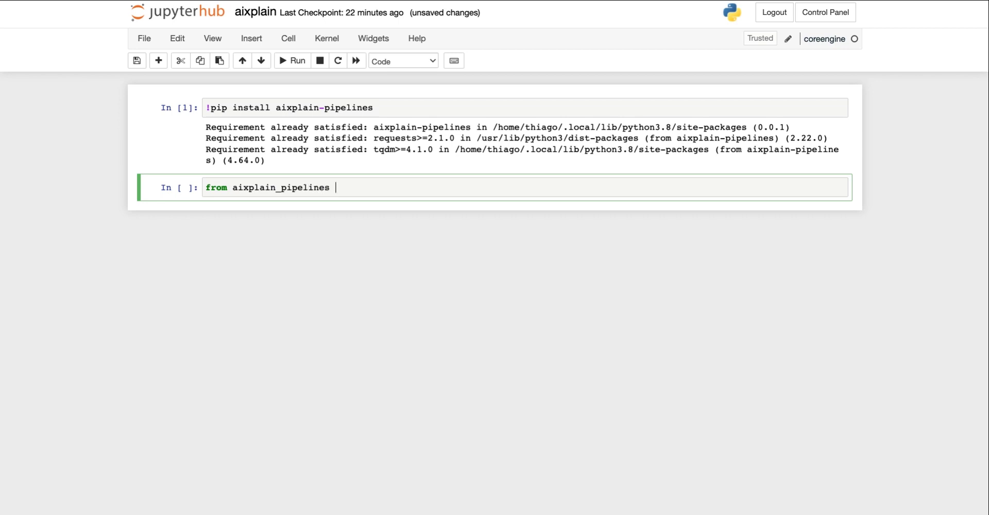
pyautogui.write('import Pipeline')
pyautogui.hotkey('shift', 'Return')
pyautogui.press('Up')
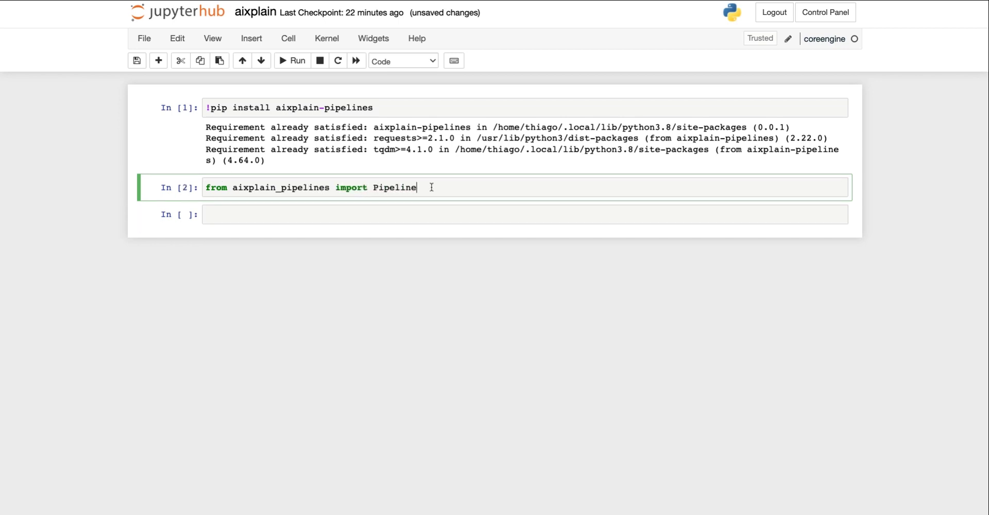
pyautogui.press('Return')
pyautogui.write('endpoin')
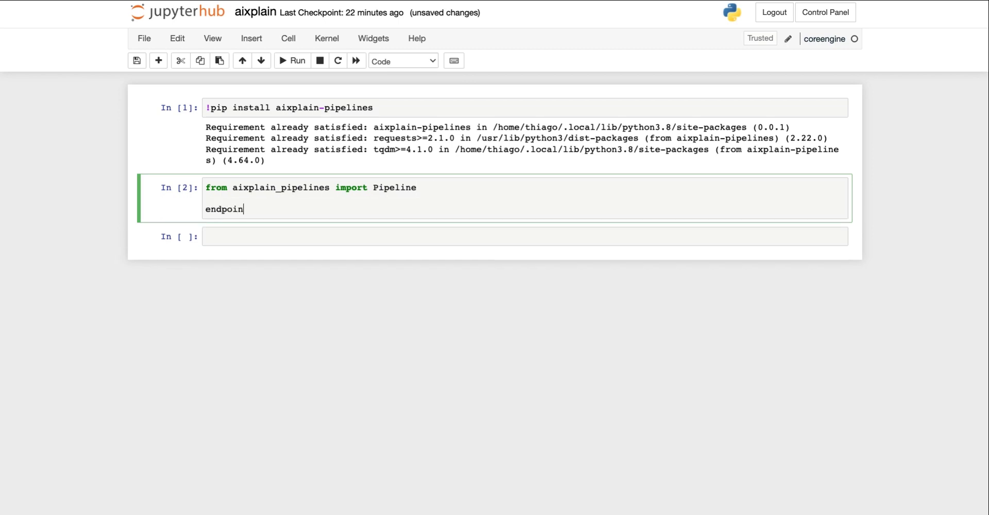
pyautogui.write("t='")
pyautogui.press('Escape')
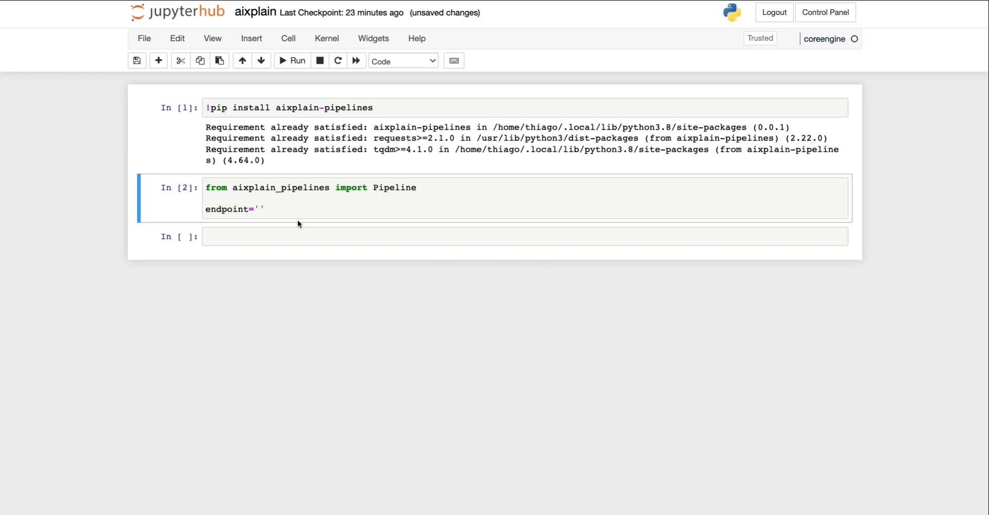
pyautogui.click(260, 209)
pyautogui.write('https://dev-platform-api.aixplain.com/assets/pipeline/execution/run')
pyautogui.press('Return')
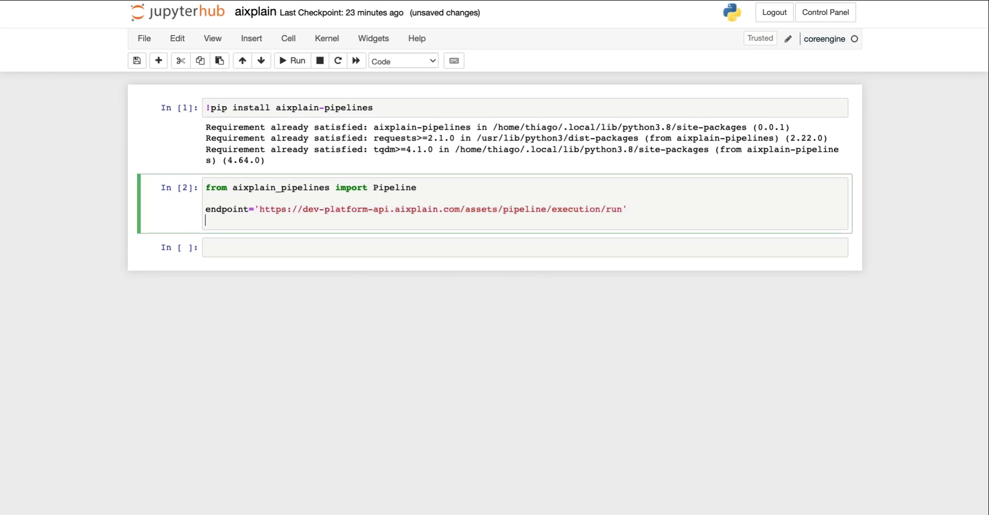
# Define the variable access_key below the endpoint and paste the pipeline's access key as its string value.
pyautogui.write('access_key=')
pyautogui.press('Escape')
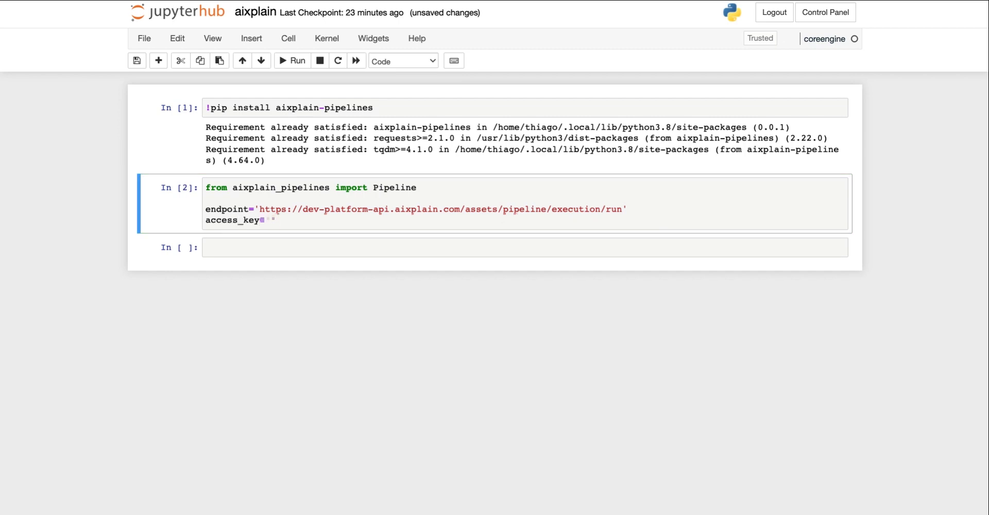
pyautogui.click(271, 220)
pyautogui.press('super+v')
pyautogui.press('Return')
pyautogui.press('Return')
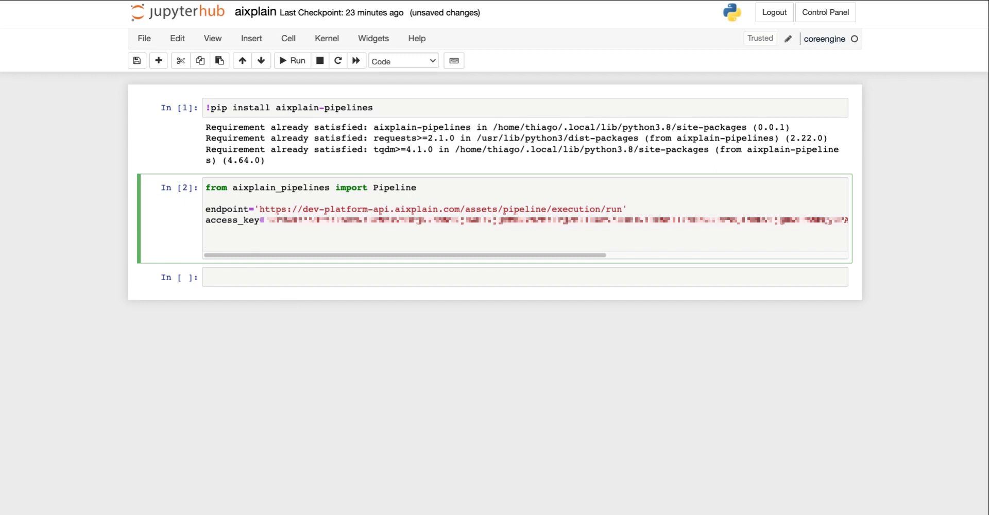
# Add pipeline = Pipeline(api_key=access_key, url=endpoint), save the notebook and run the cell, ending in the empty cell below.
pyautogui.write('pipeline = Pipeline')
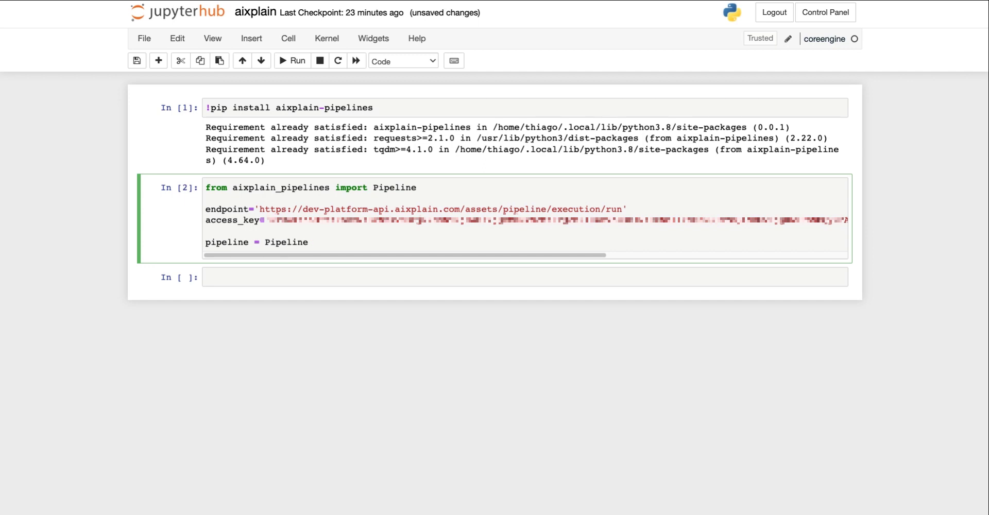
pyautogui.write('()')
pyautogui.write('api_key=')
pyautogui.write('access_key')
pyautogui.write(', ')
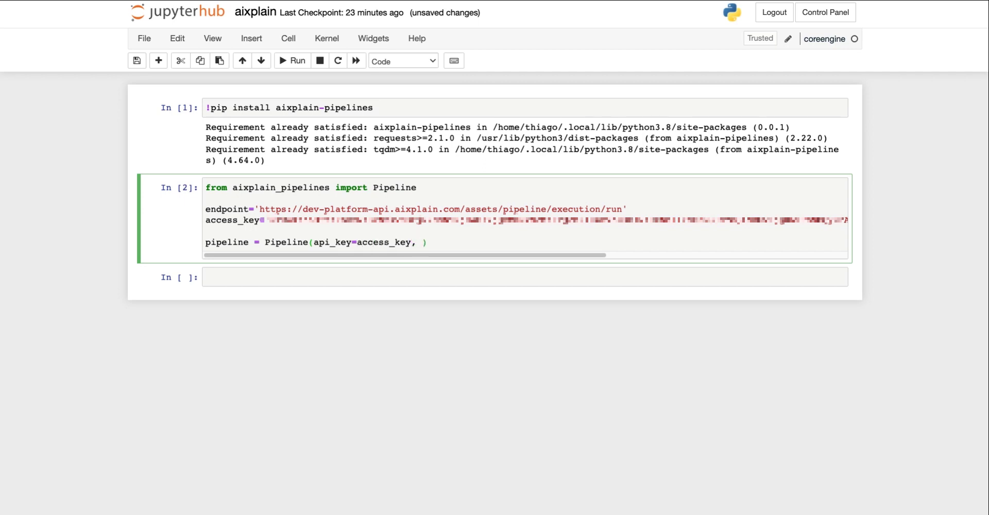
pyautogui.write('url=endpoint')
pyautogui.hotkey('ctrl', 's')
pyautogui.hotkey('shift', 'Return')
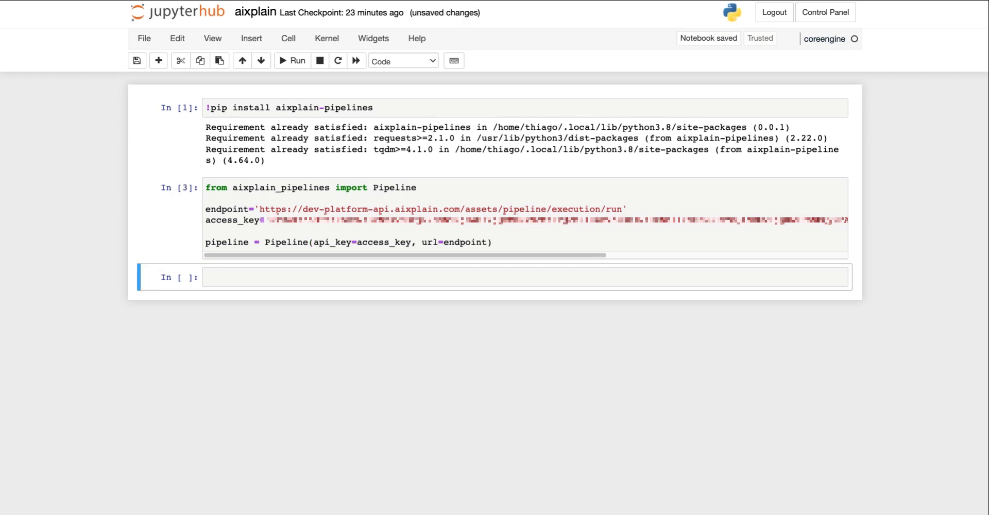
pyautogui.click(230, 276)
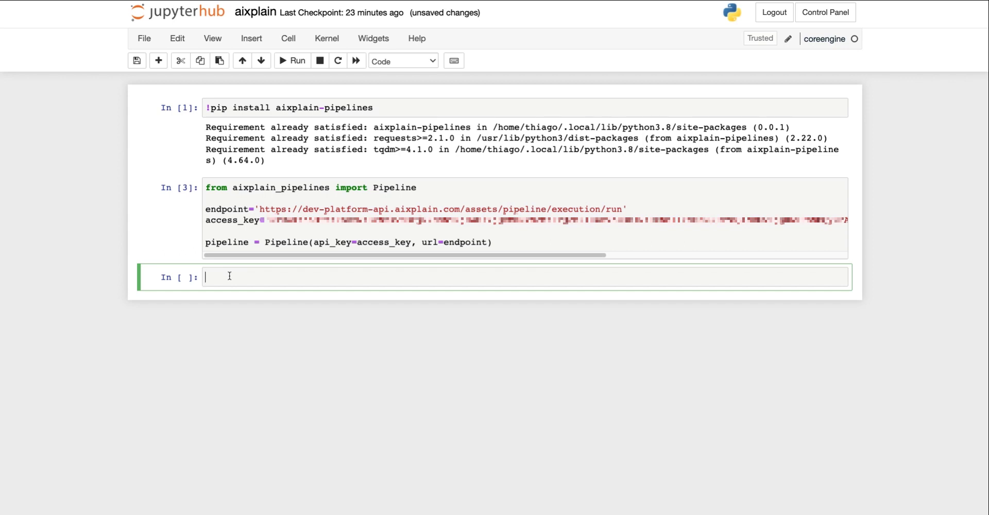
pyautogui.press('Escape')
pyautogui.click(251, 282)
pyautogui.write("path='https://aixplain-vad.s3.us-east-2.amazonaws.com/english/discovery_demo.mp4'")
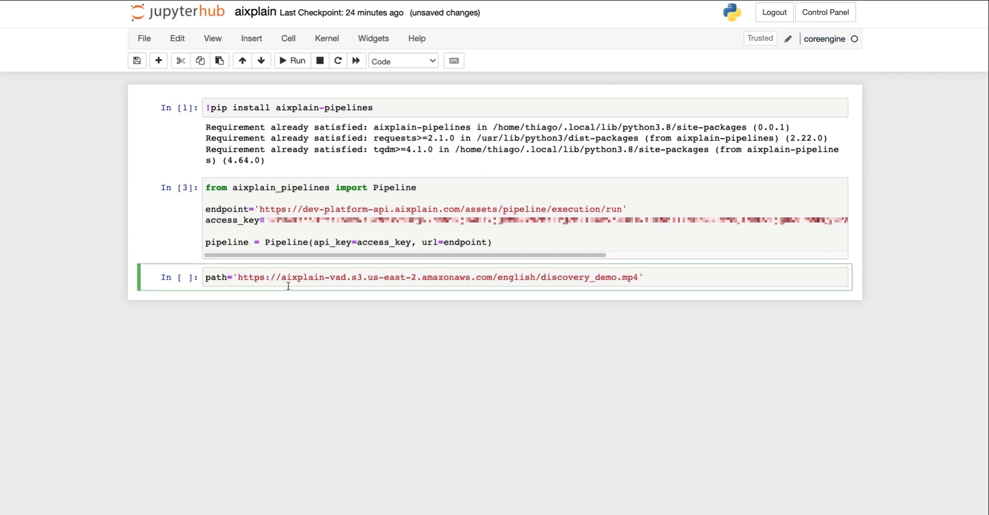
pyautogui.press('Return')
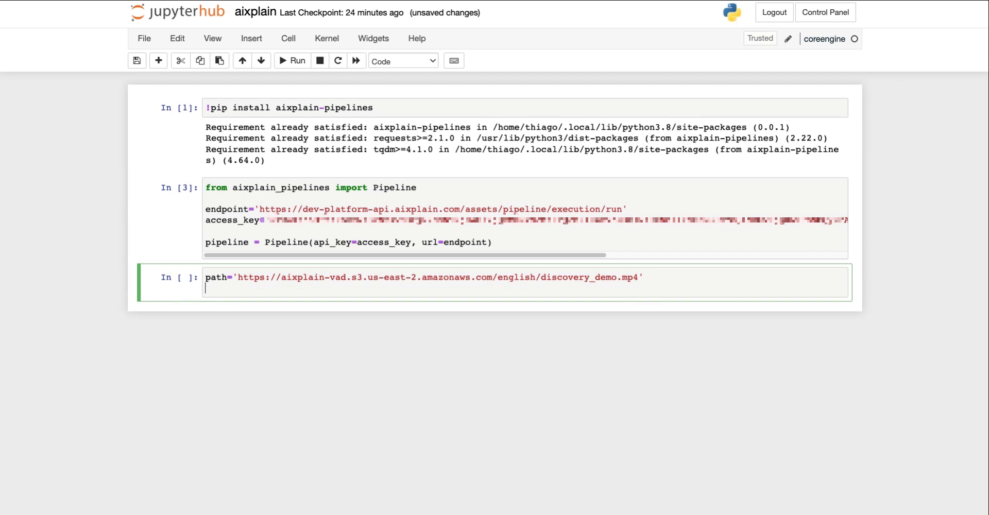
# Add response = pipeline.run(data=path) and a final line response, and run the cell.
pyautogui.write('response = pipeline.run()')
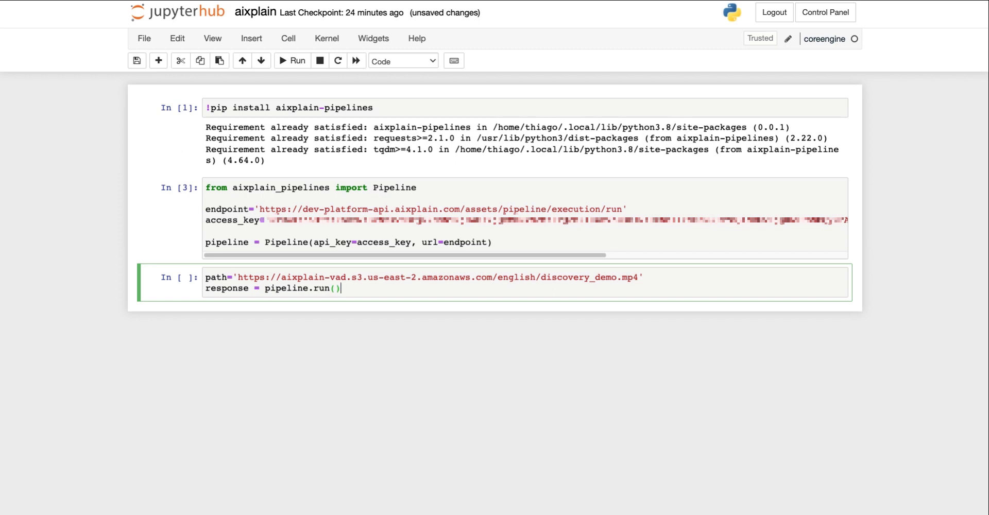
pyautogui.write('data=path')
pyautogui.press('Return')
pyautogui.write('response')
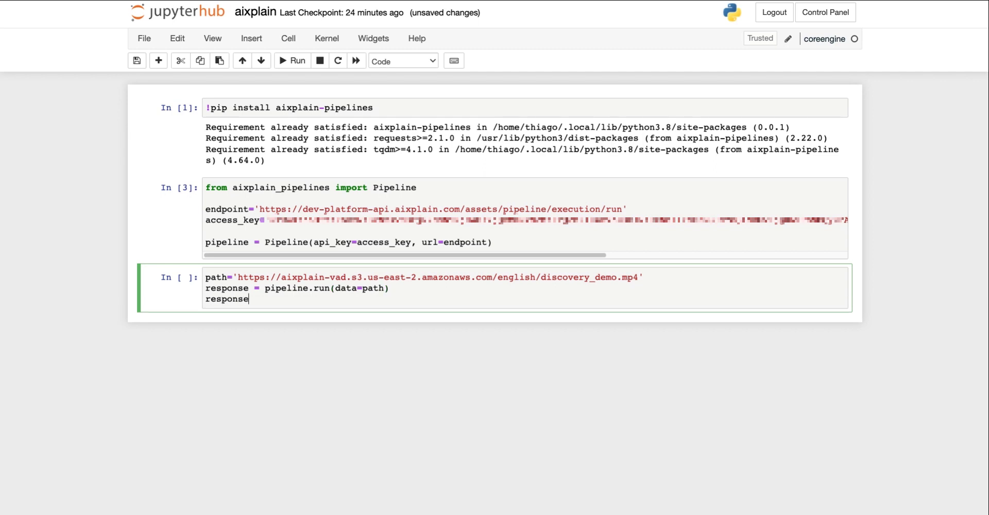
pyautogui.hotkey('shift', 'Return')
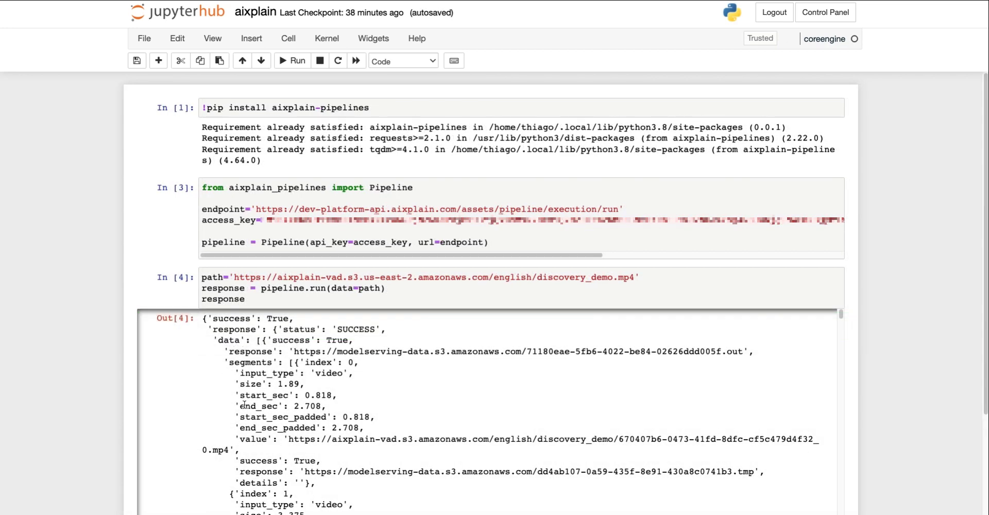
# In the new cell below, add output = response['response'] and a second line output, and run it.
pyautogui.doubleClick(231, 330)
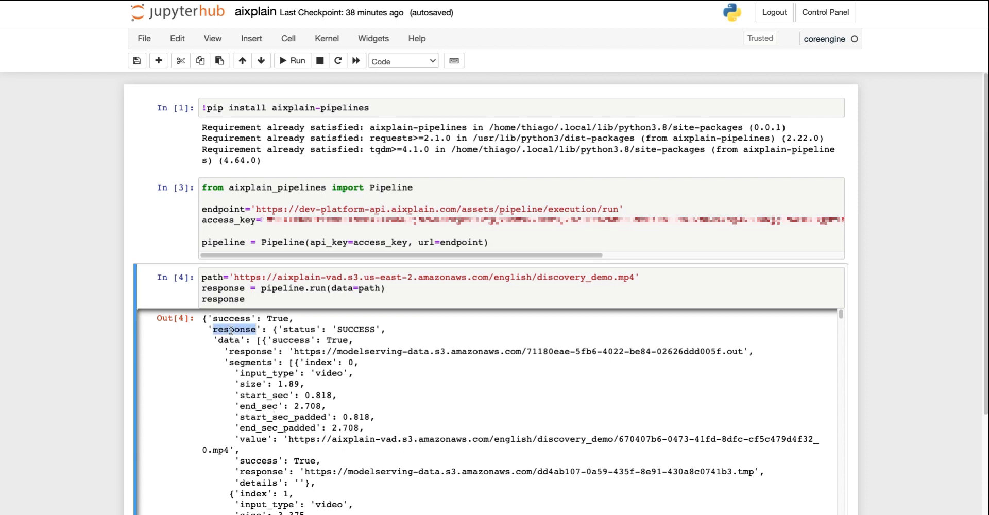
pyautogui.scroll(-3, 97, 329)
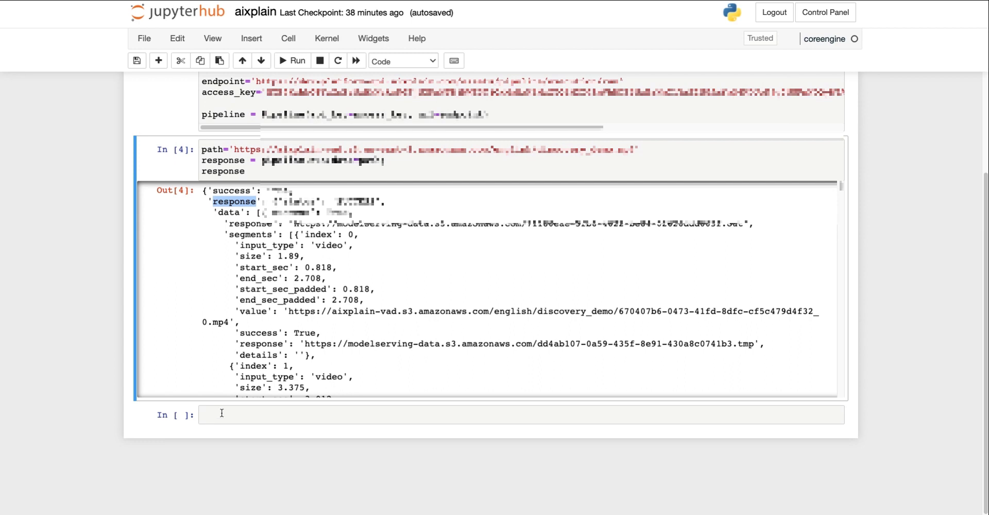
pyautogui.click(222, 413)
pyautogui.write('output')
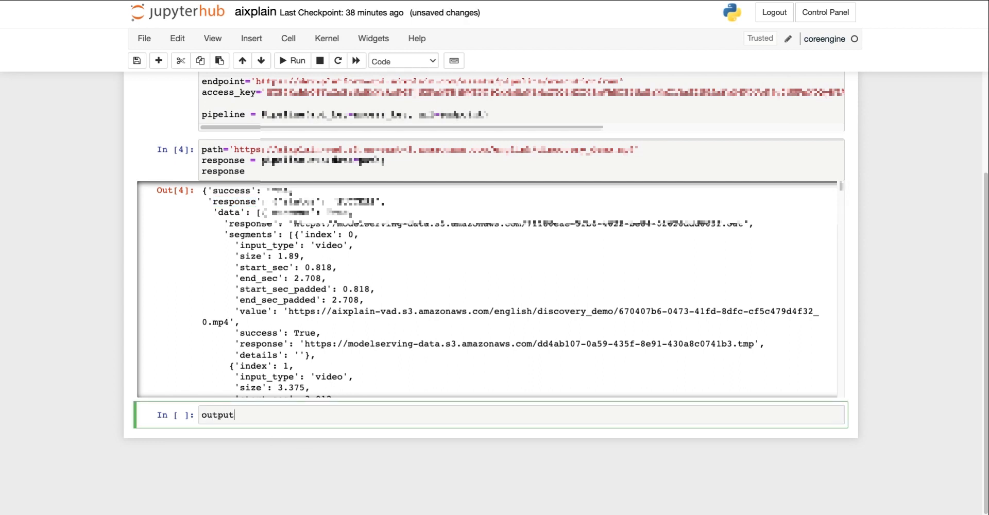
pyautogui.write(" = response['response']")
pyautogui.press('Return')
pyautogui.write('output')
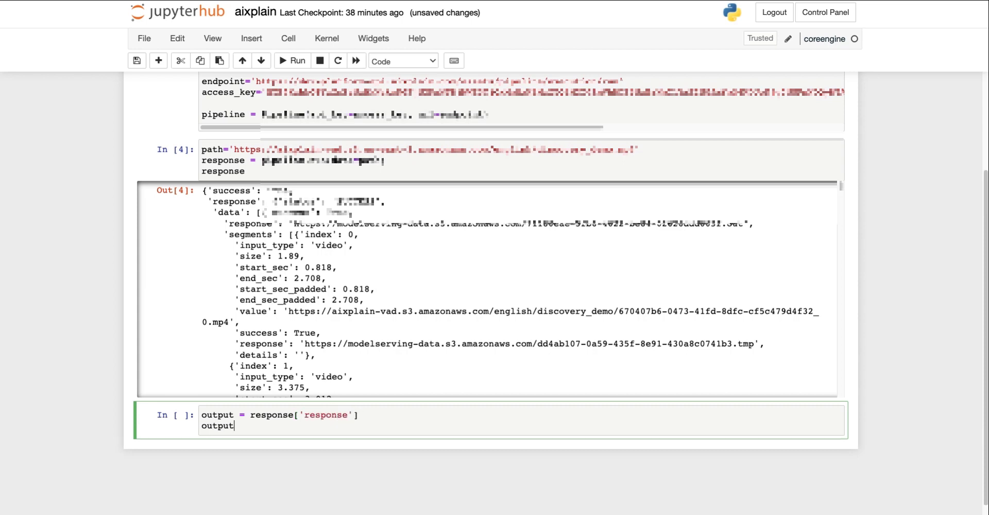
pyautogui.hotkey('shift', 'Return')
pyautogui.scroll(-4, 89, 393)
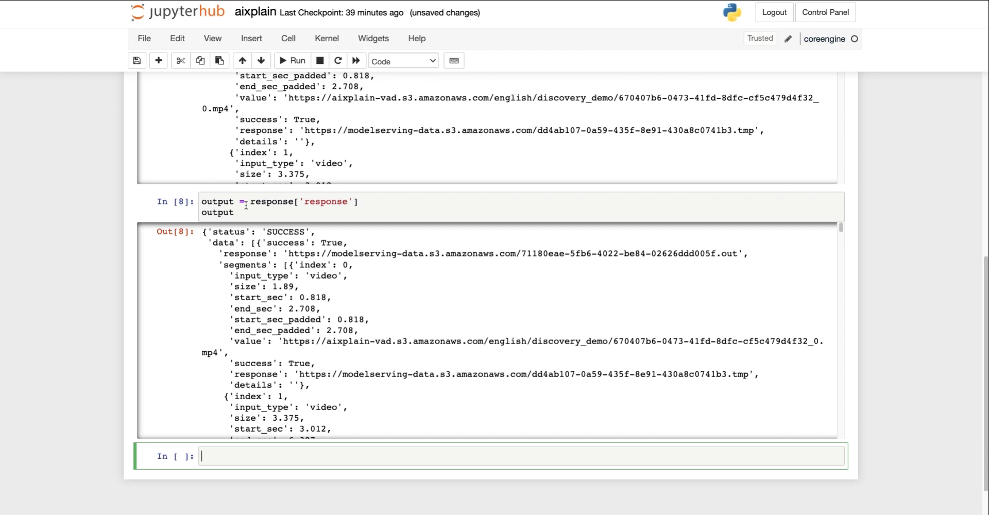
# Extend the cell's last line to output['data'], run it and look through the returned data.
pyautogui.click(245, 213)
pyautogui.write("['data")
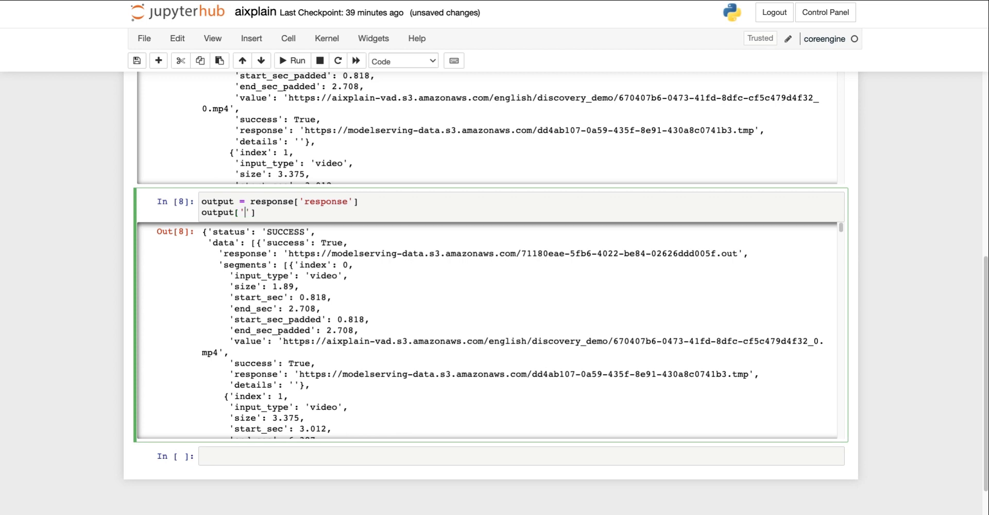
pyautogui.hotkey('shift', 'Return')
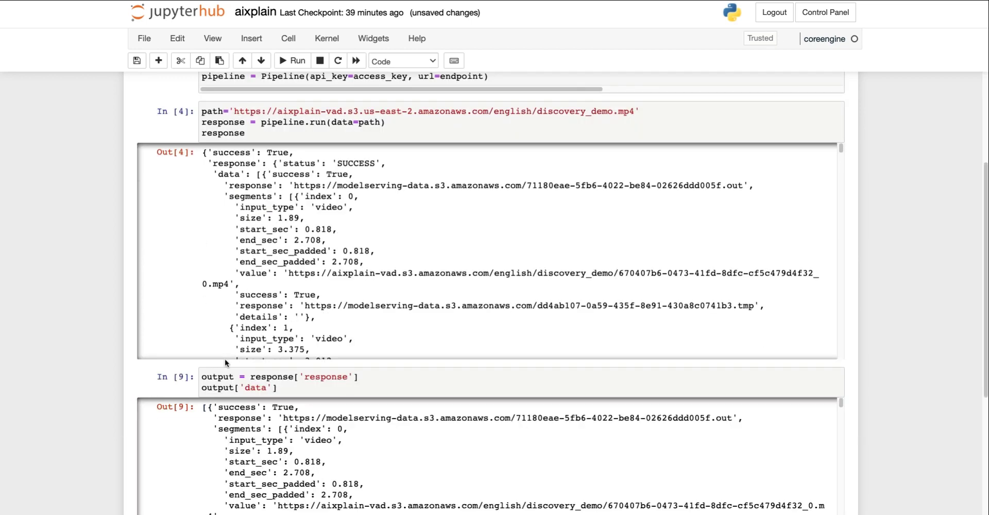
pyautogui.scroll(-4, 225, 360)
pyautogui.scroll(-10, 266, 367)
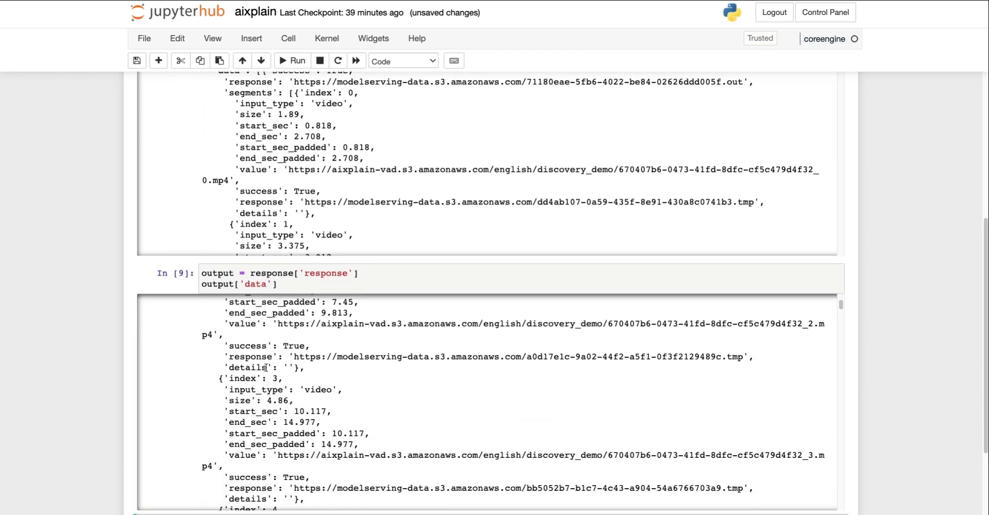
pyautogui.scroll(-2, 266, 367)
pyautogui.scroll(15, 266, 367)
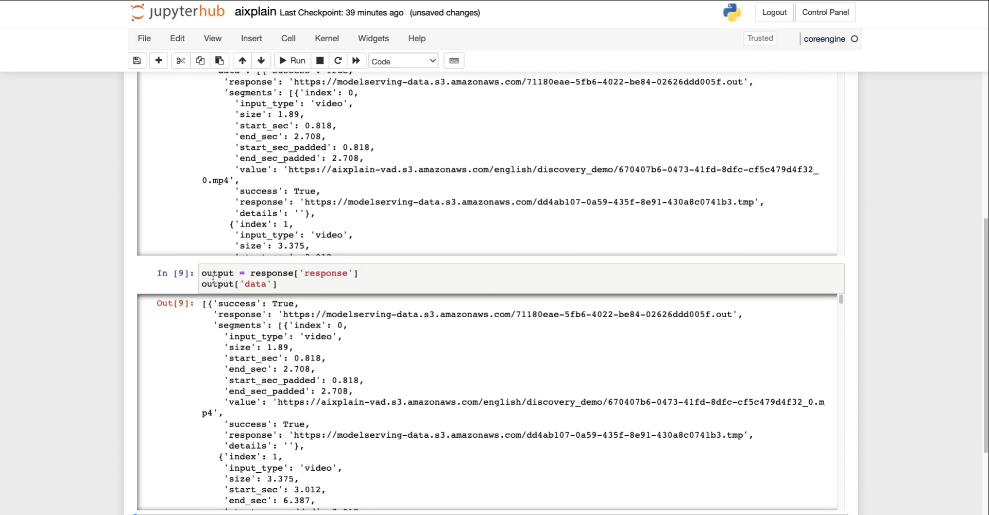
# Wrap the last line as len(output['data']) and run the cell to count the data items.
pyautogui.click(202, 282)
pyautogui.write('len(')
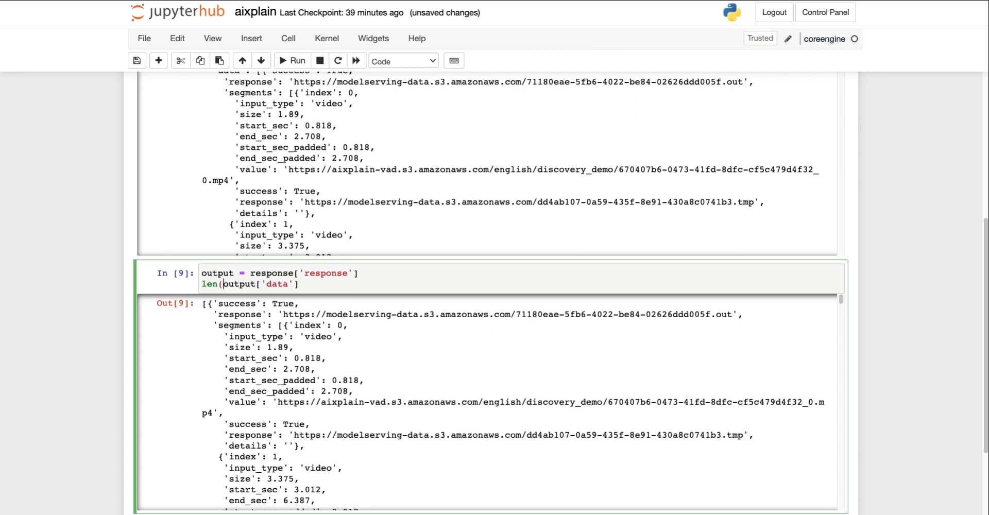
pyautogui.press('End')
pyautogui.write('))')
pyautogui.hotkey('shift', 'Return')
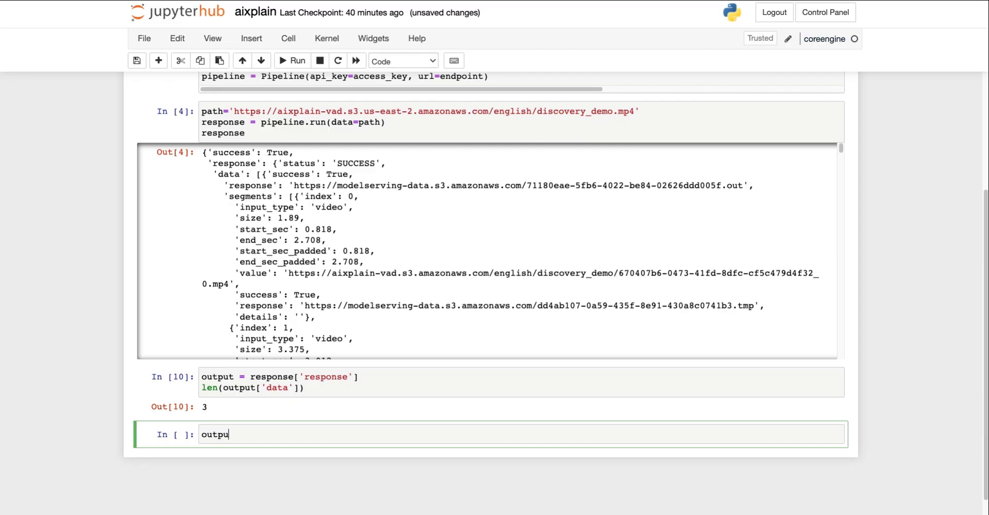
# Enter output['data'][0] in the next cell and run it to display the first data item.
pyautogui.write("t['")
pyautogui.write("data'][]0")
pyautogui.hotkey('shift', 'Return')
pyautogui.scroll(-1, 166, 410)
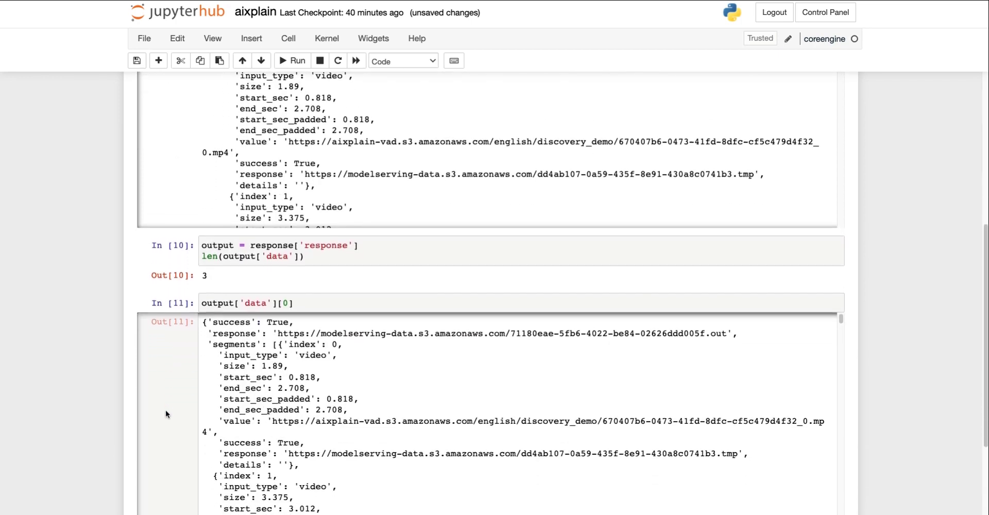
# Append .keys() to output['data'][0] and run the cell to list the first item's keys.
pyautogui.click(309, 221)
pyautogui.write('.')
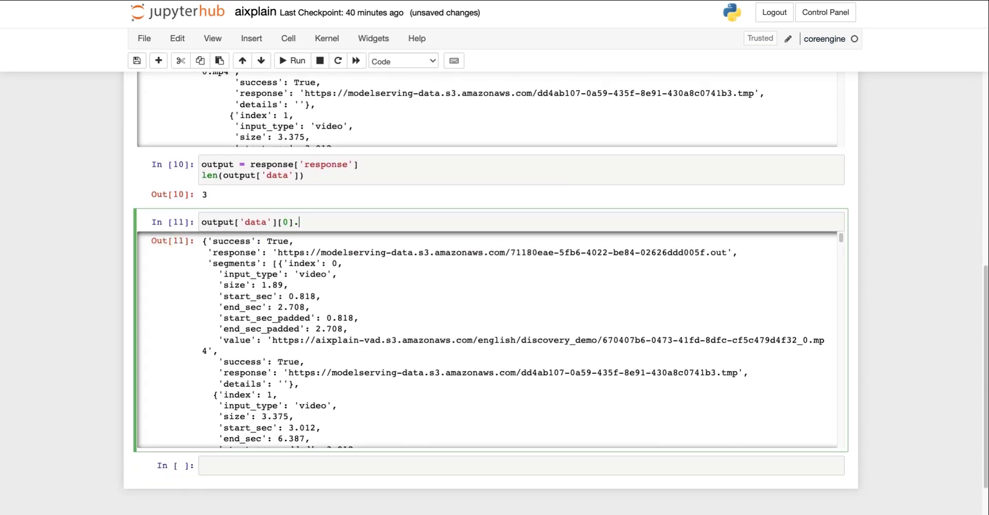
pyautogui.write('keys()')
pyautogui.hotkey('shift', 'Return')
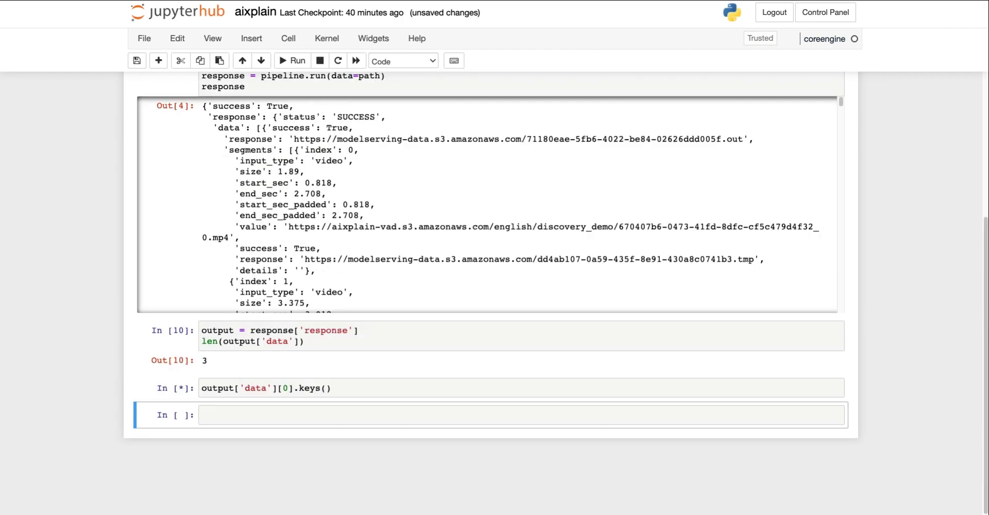
pyautogui.scroll(-1, 343, 394)
# Replace .keys() with ['success'] after output['data'][0] and run the cell.
pyautogui.click(342, 375)
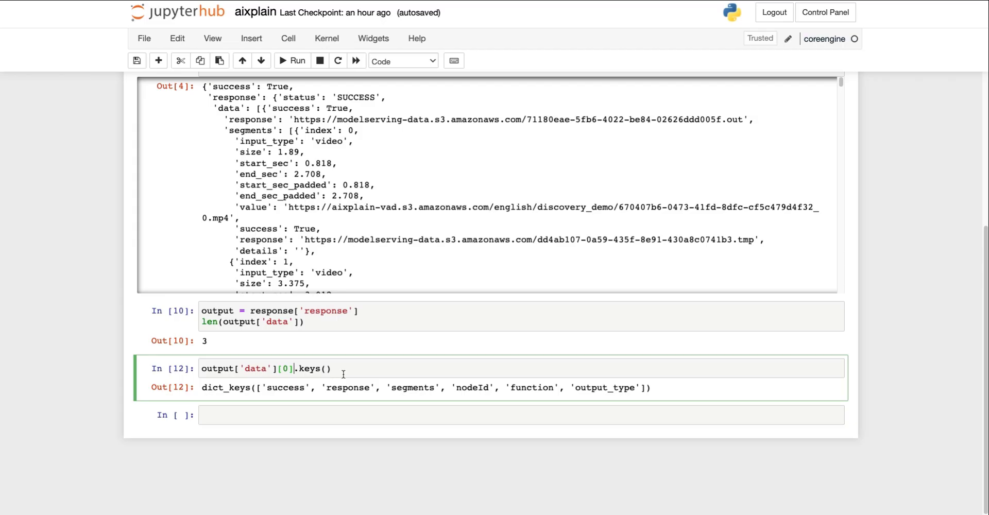
pyautogui.hotkey('shift', 'Left')
pyautogui.hotkey('shift', 'Left')
pyautogui.hotkey('shift', 'Left')
pyautogui.hotkey('shift', 'Left')
pyautogui.hotkey('shift', 'Left')
pyautogui.hotkey('shift', 'Left')
pyautogui.hotkey('shift', 'Left')
pyautogui.write("['data'][0]['")
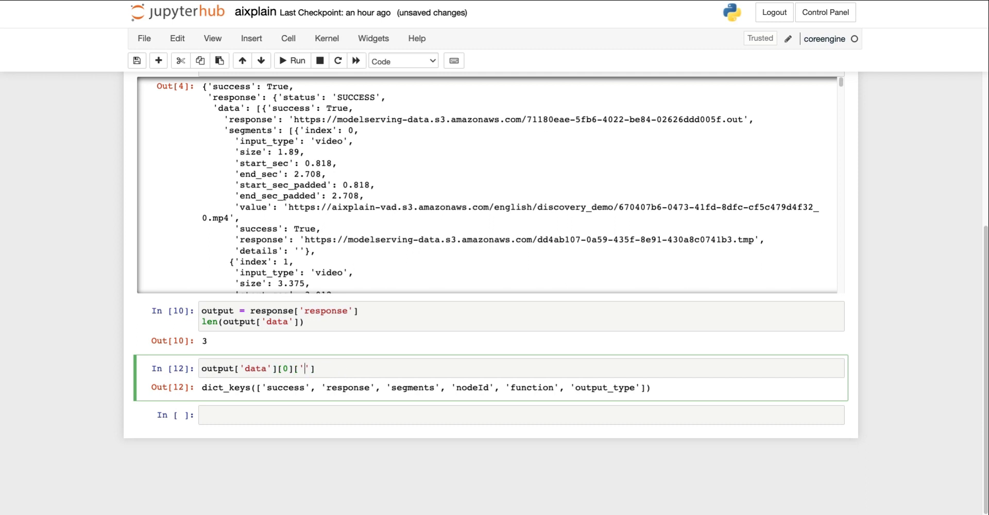
pyautogui.write('success')
pyautogui.hotkey('shift', 'Return')
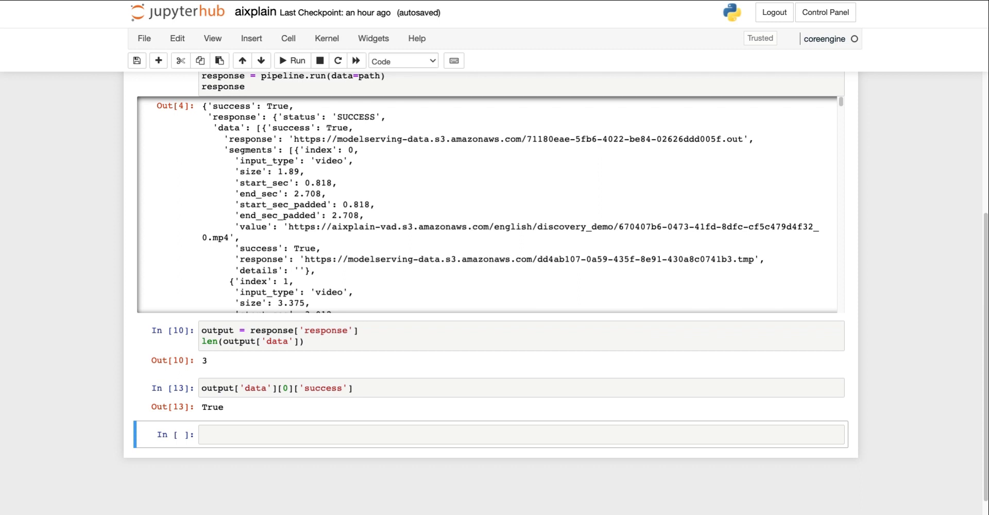
# Run the cell for the first item's 'output_type' key and again for its 'function' key, replacing the key each time.
pyautogui.doubleClick(319, 391)
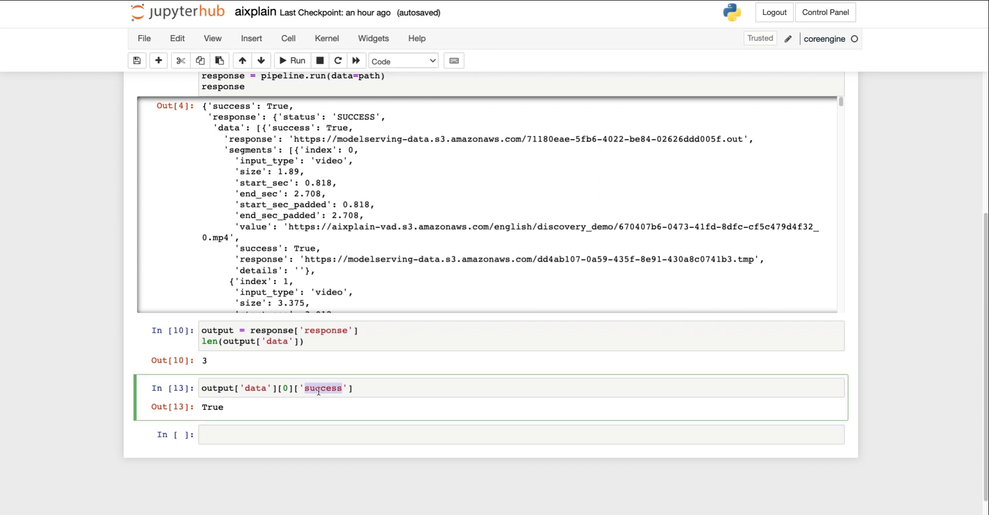
pyautogui.write('output_type')
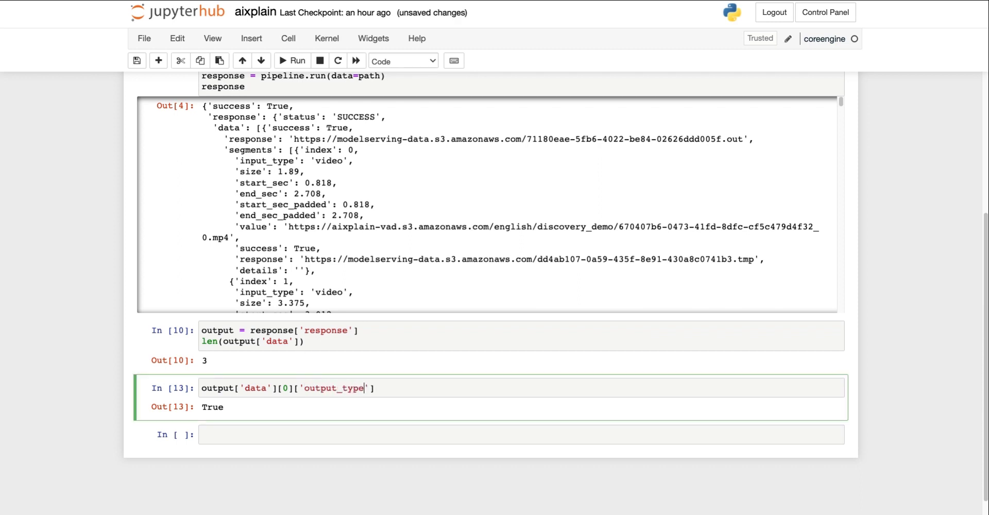
pyautogui.hotkey('shift', 'Return')
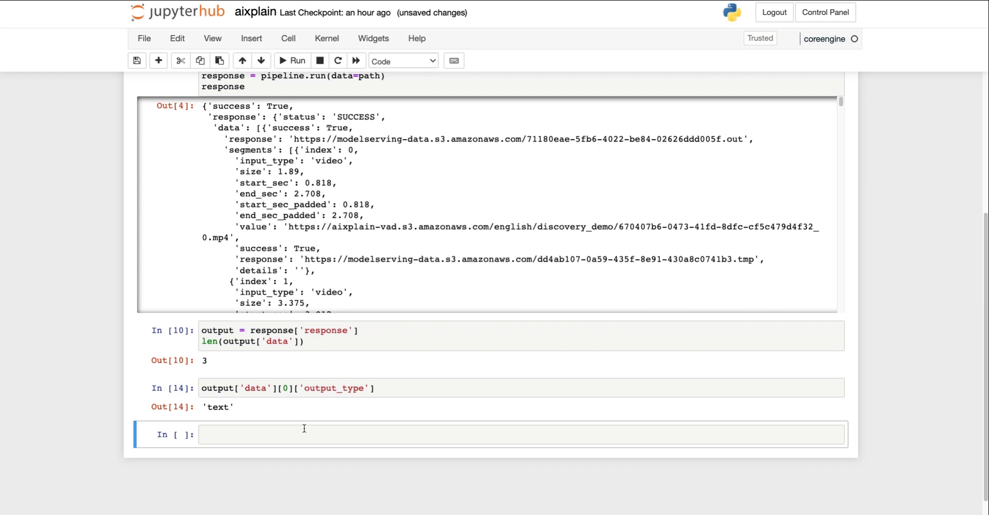
pyautogui.doubleClick(329, 392)
pyautogui.write('function')
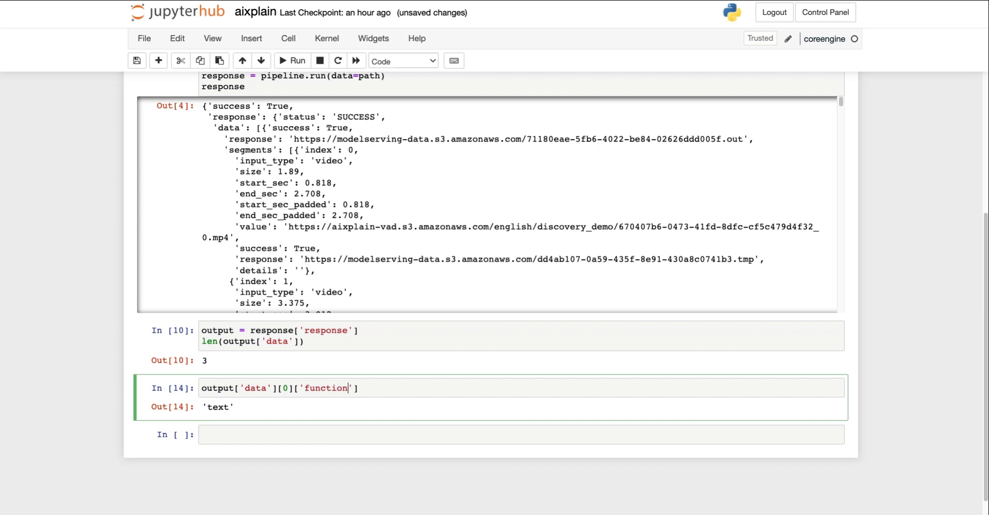
pyautogui.hotkey('shift', 'Return')
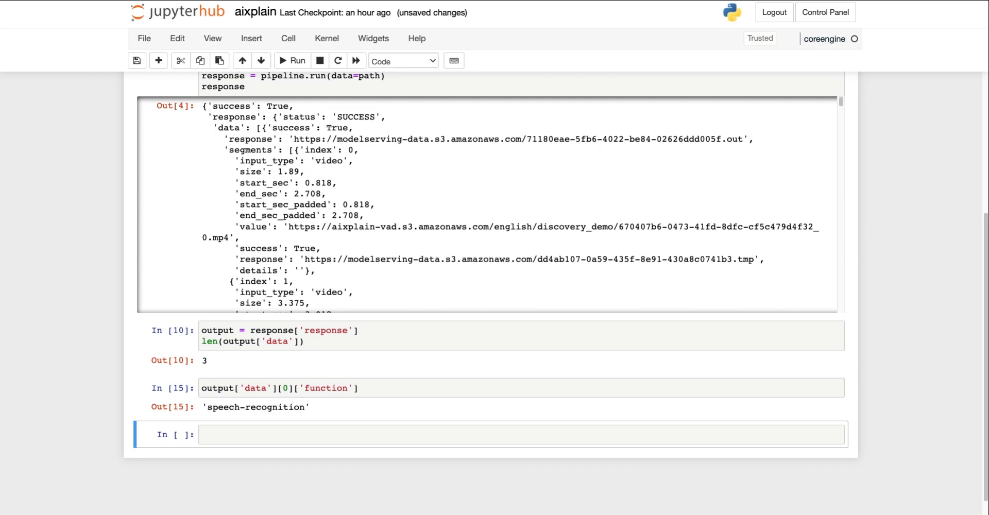
# Change the key to 'nodeId' in the output['data'][0] cell and run it.
pyautogui.doubleClick(319, 387)
pyautogui.write('nodeI')
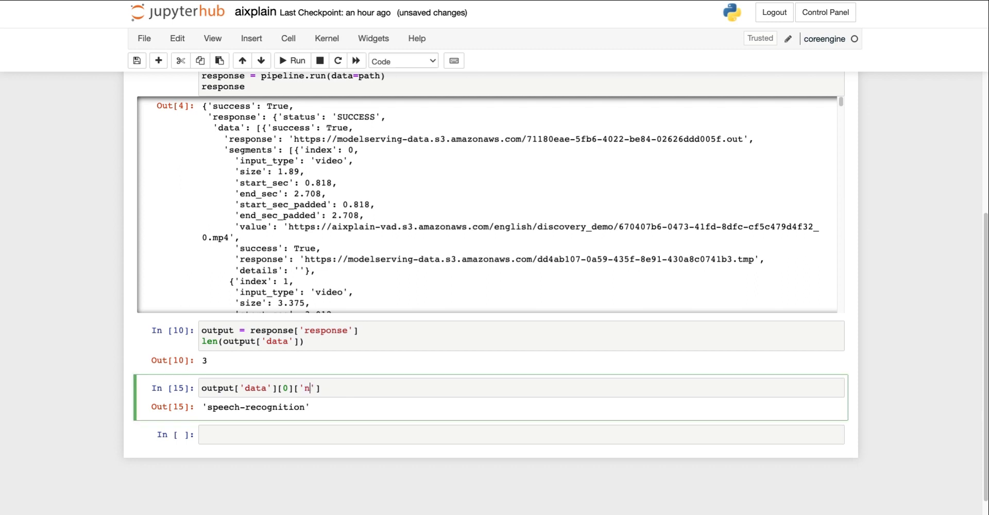
pyautogui.write('d')
pyautogui.hotkey('shift', 'Return')
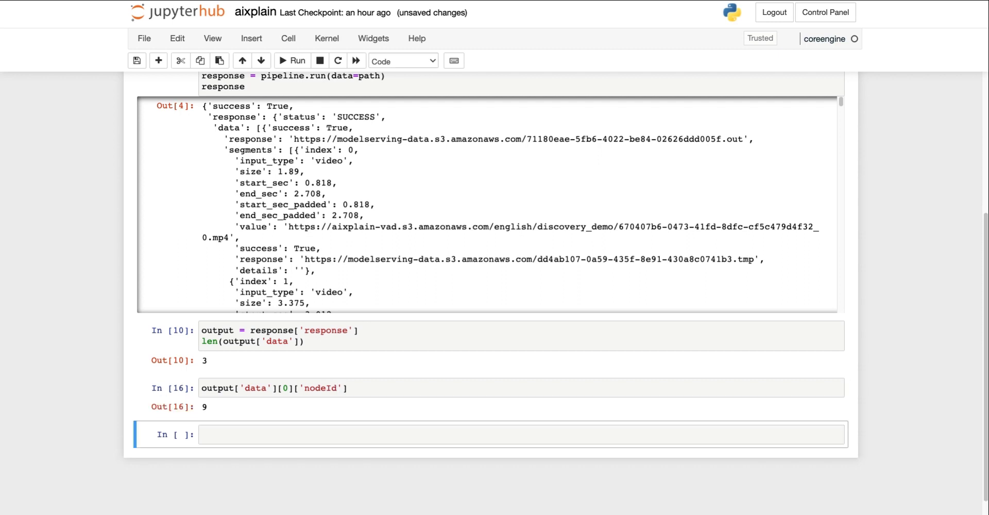
# Change the key to 'segments' in the output['data'][0] cell, run it and examine the returned segments.
pyautogui.doubleClick(323, 386)
pyautogui.write('segments')
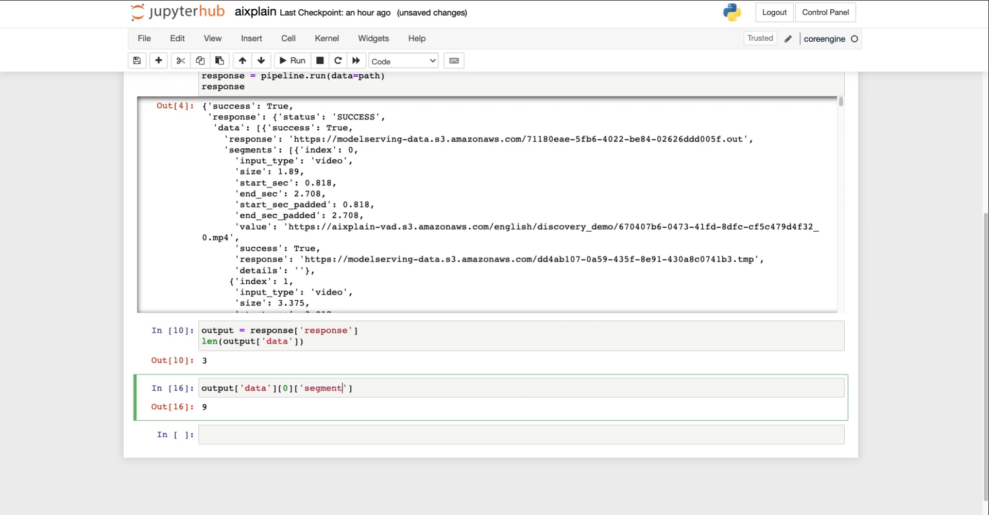
pyautogui.hotkey('shift', 'Return')
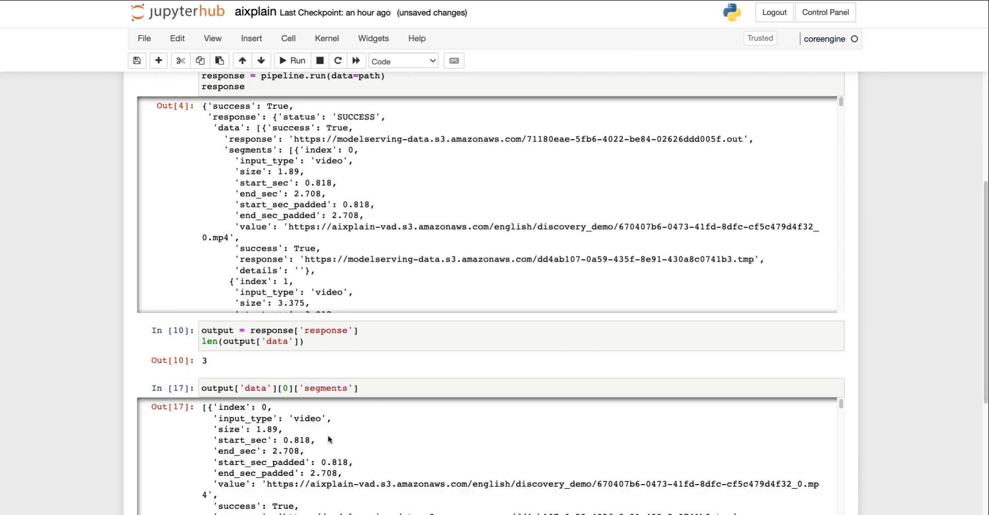
pyautogui.scroll(-3, 276, 430)
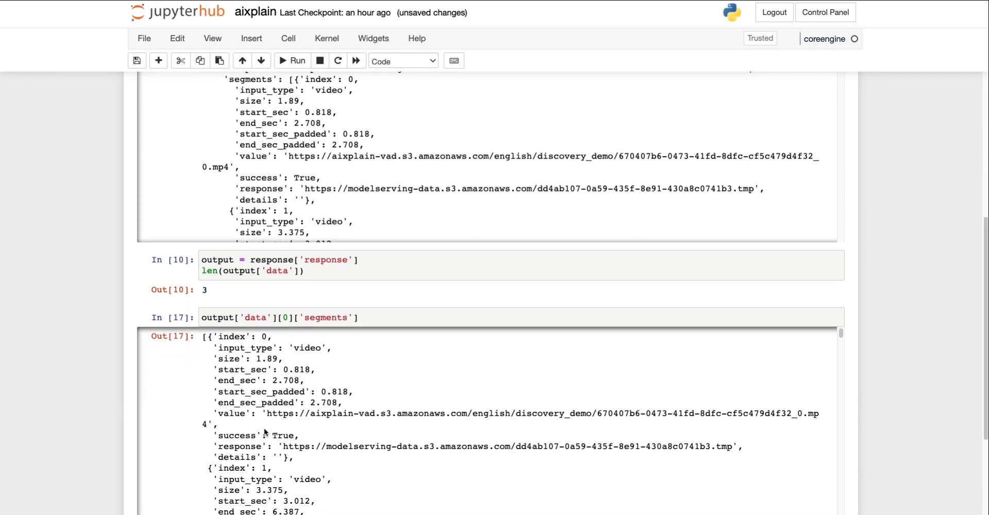
pyautogui.scroll(-2, 299, 438)
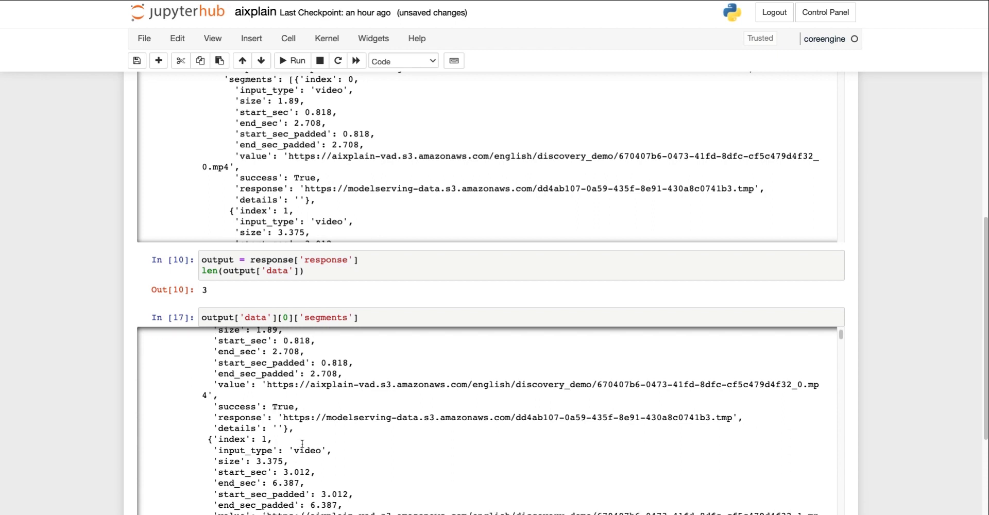
pyautogui.scroll(-2, 302, 443)
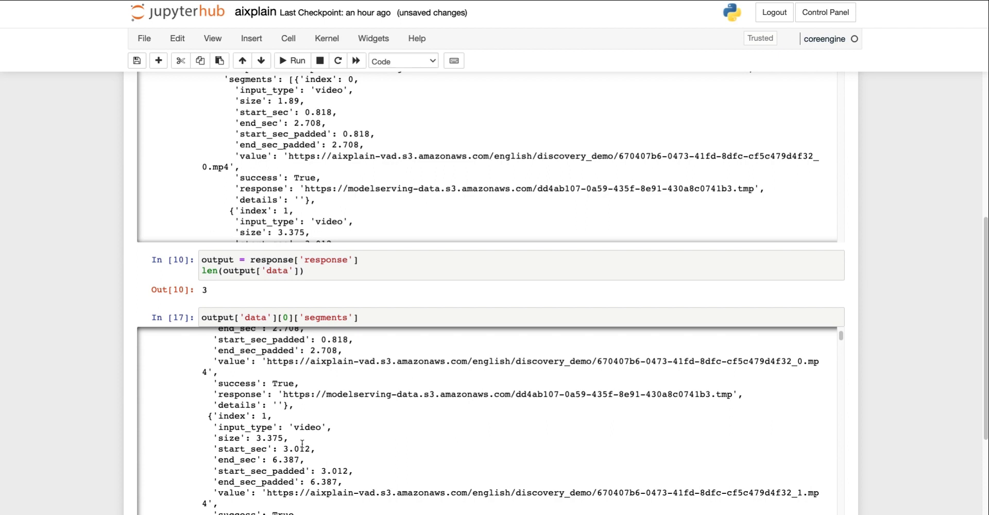
pyautogui.scroll(-3, 301, 444)
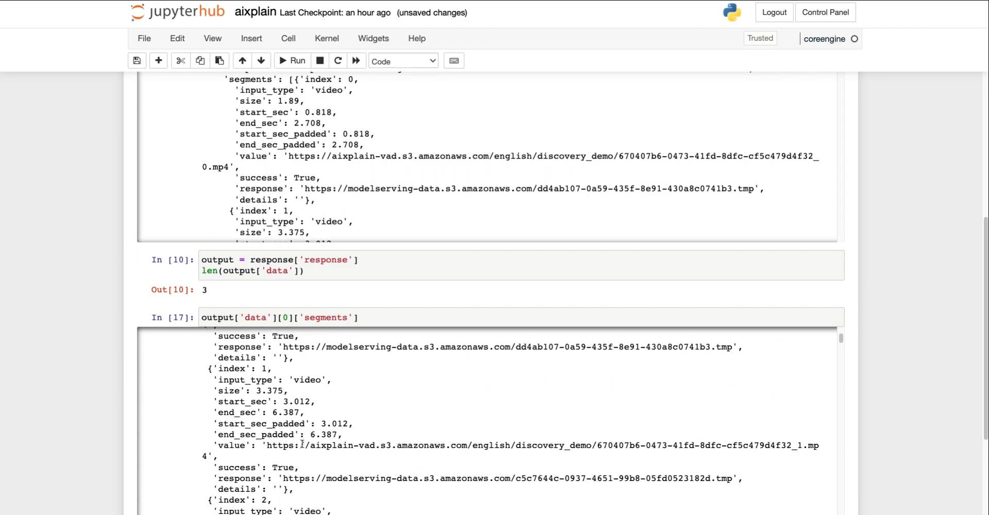
# Change the key to 'response' in the output['data'][0] cell and run it.
pyautogui.scroll(-2, 302, 444)
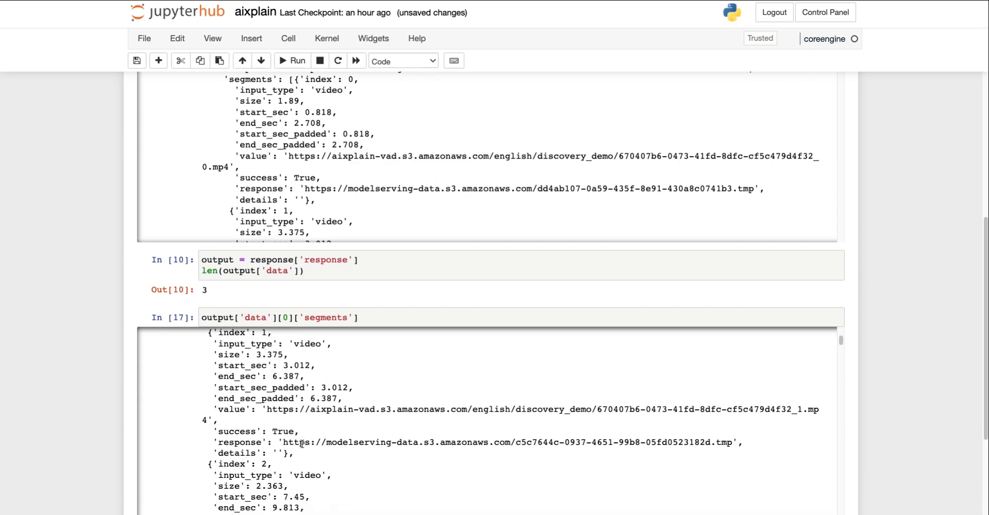
pyautogui.scroll(-1, 302, 444)
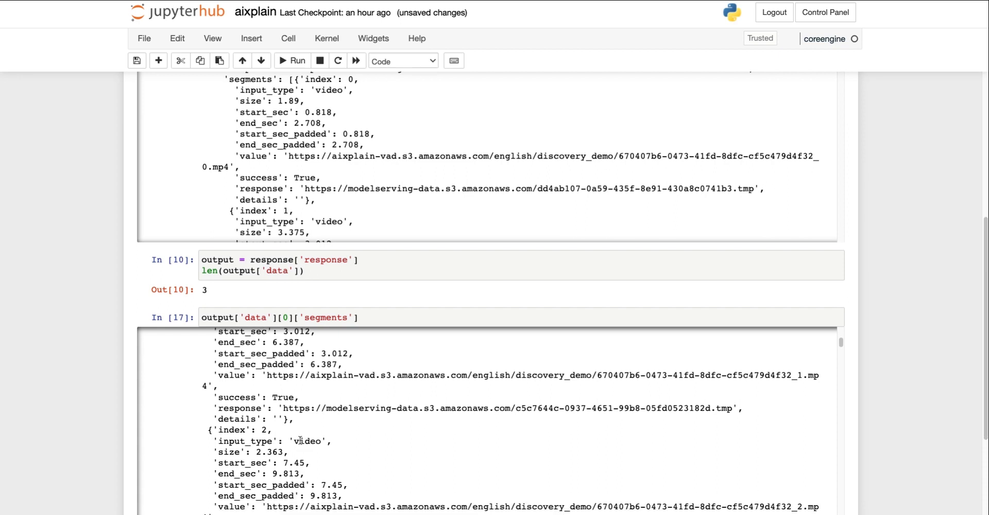
pyautogui.click(318, 315)
pyautogui.doubleClick(317, 315)
pyautogui.write('response')
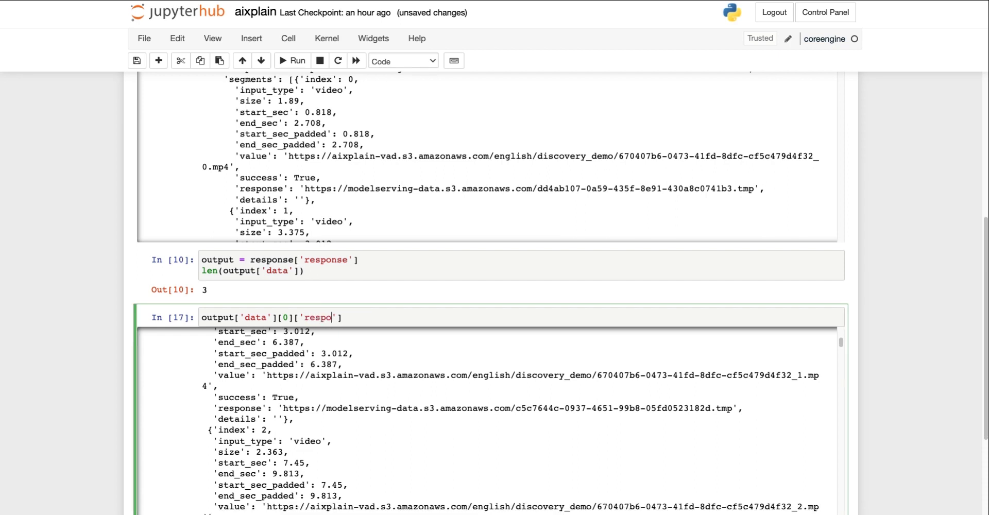
pyautogui.hotkey('shift', 'Return')
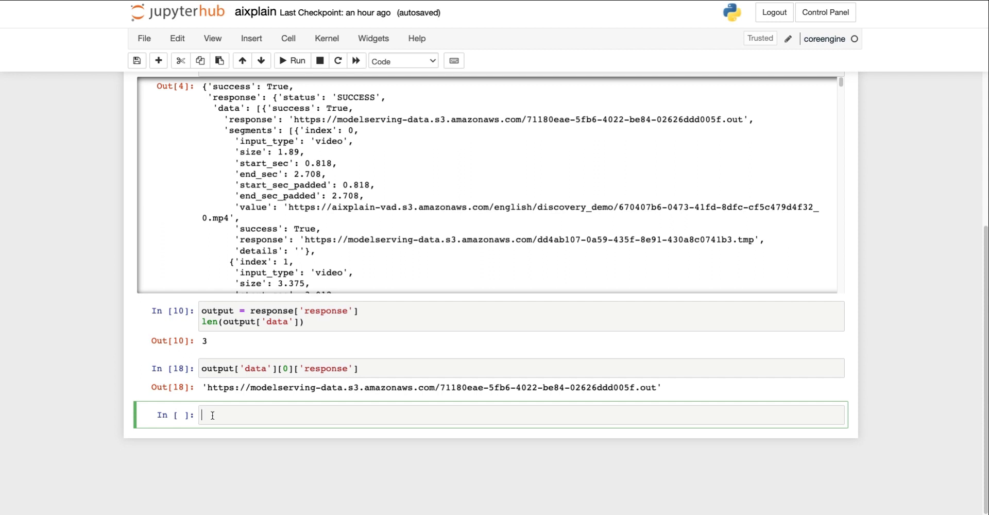
# In the empty cell, write translation = [w for w in output['data'] if w['function'] == 'translation'][0].
pyautogui.write('translation = []')
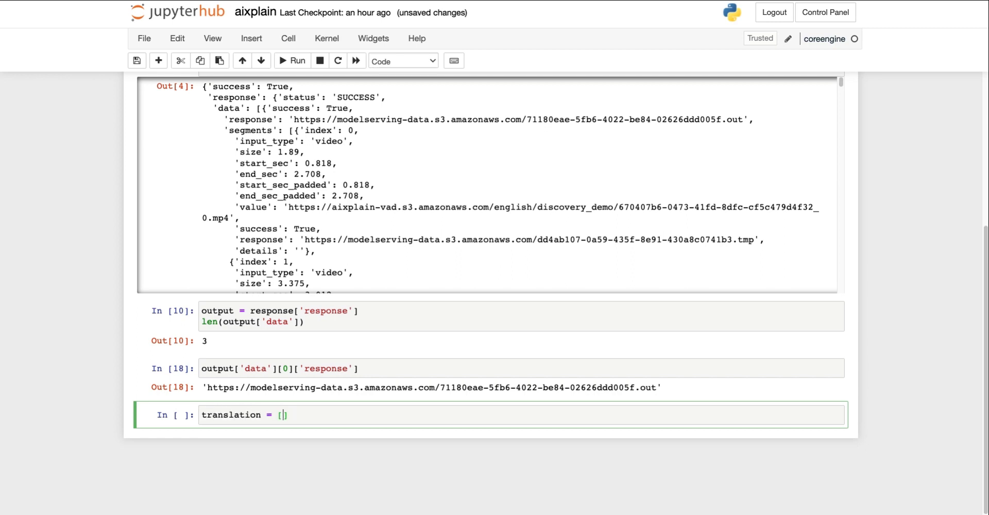
pyautogui.write("w for w in output['")
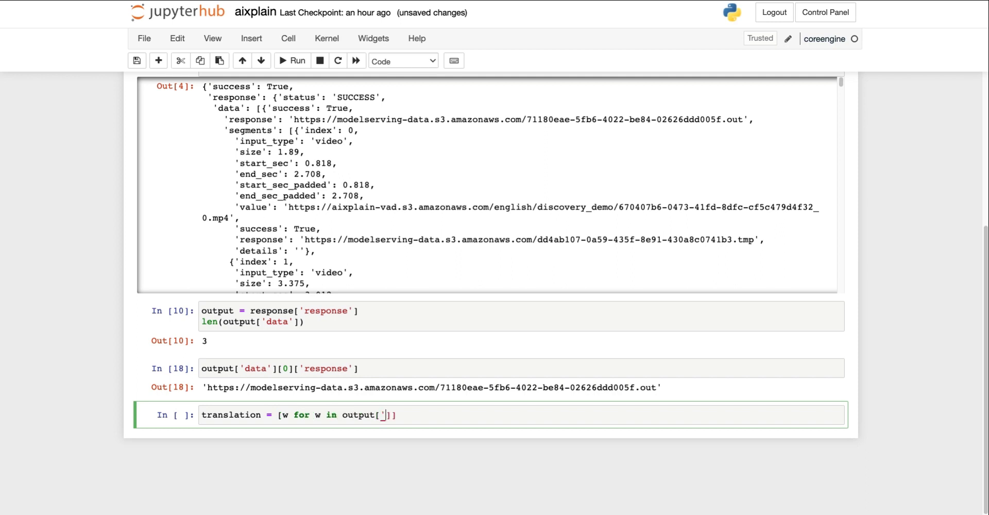
pyautogui.write('data')
pyautogui.write("'] if w[")
pyautogui.write("'funct")
pyautogui.write("ion'] == '")
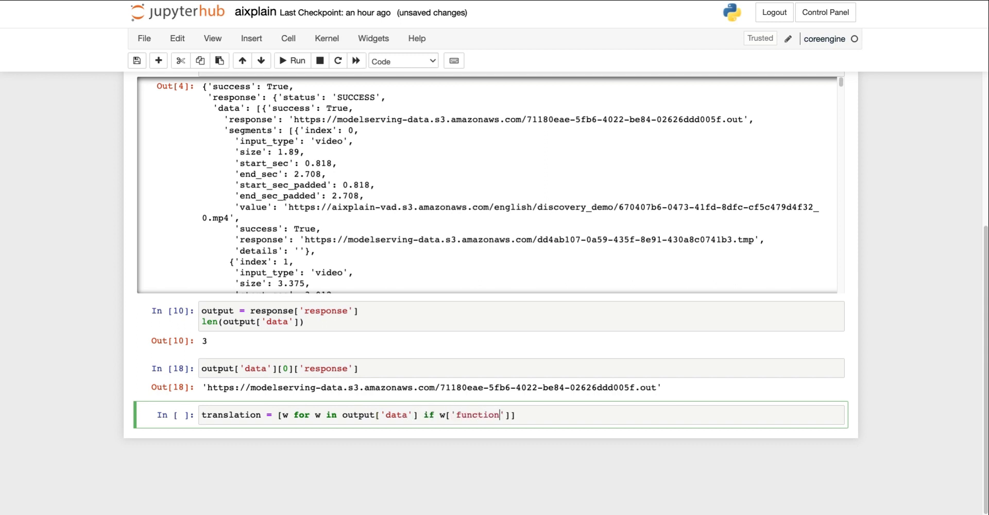
pyautogui.write('translati')
pyautogui.press('BackSpace')
pyautogui.press('BackSpace')
pyautogui.press('BackSpace')
pyautogui.write("ation'][]0]")
# Add translation as the cell's last line, run it and check the response entry in the output.
pyautogui.press('Return')
pyautogui.write('transl')
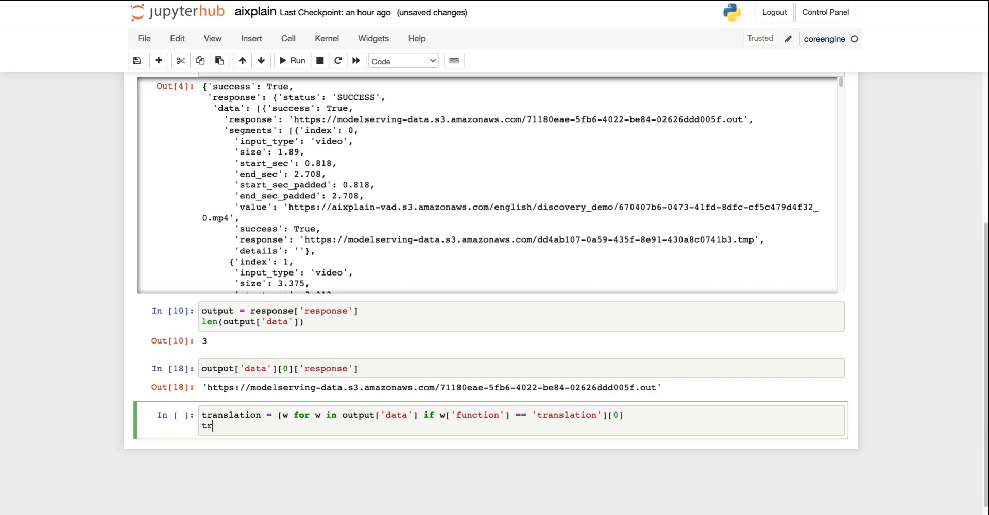
pyautogui.write('ation')
pyautogui.hotkey('shift', 'Return')
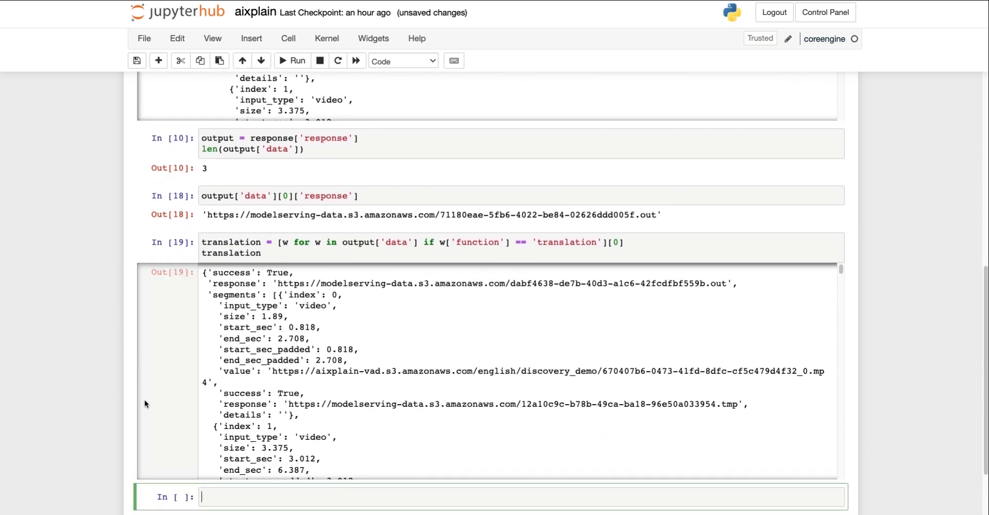
pyautogui.doubleClick(240, 286)
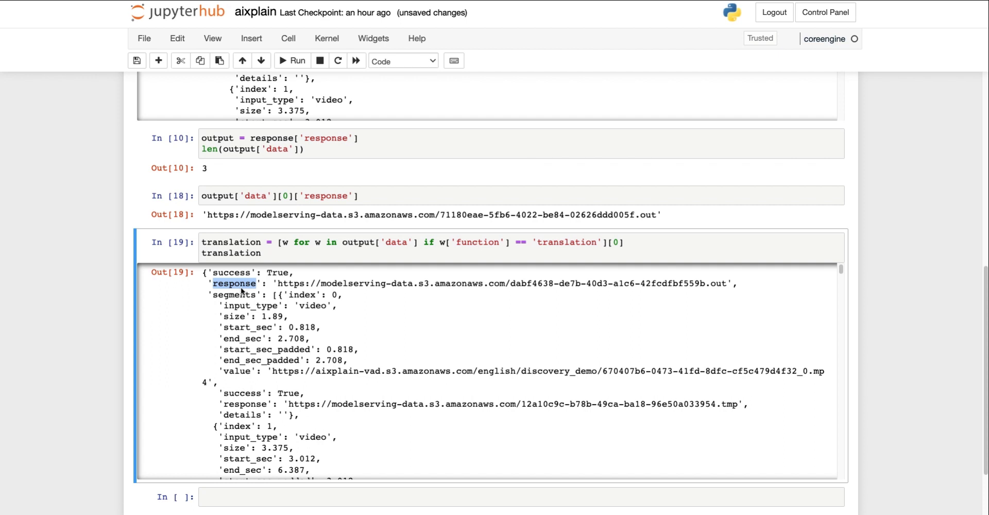
# Change the translation cell's last line to segments = translation['segments'] and run the cell.
pyautogui.click(270, 251)
pyautogui.press('Home')
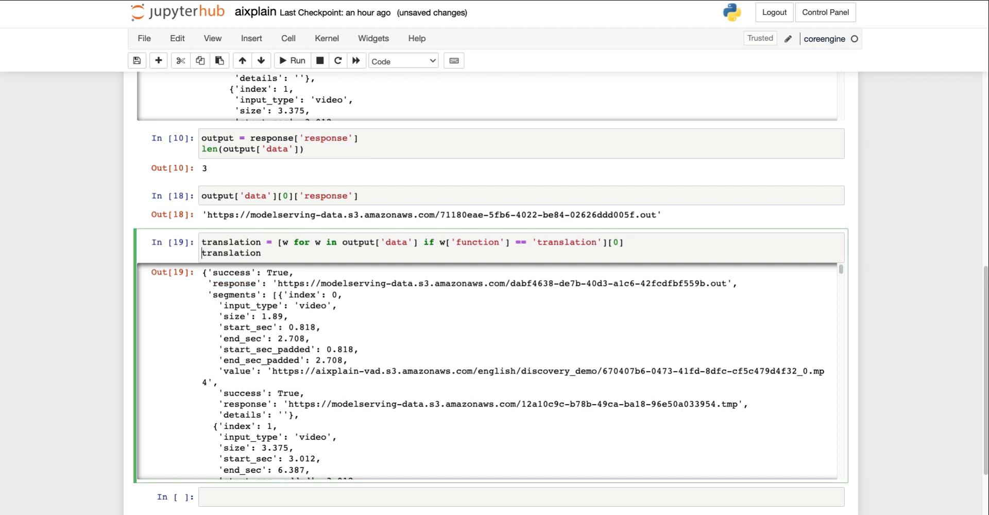
pyautogui.write('segments =')
pyautogui.hotkey('shift', 'End')
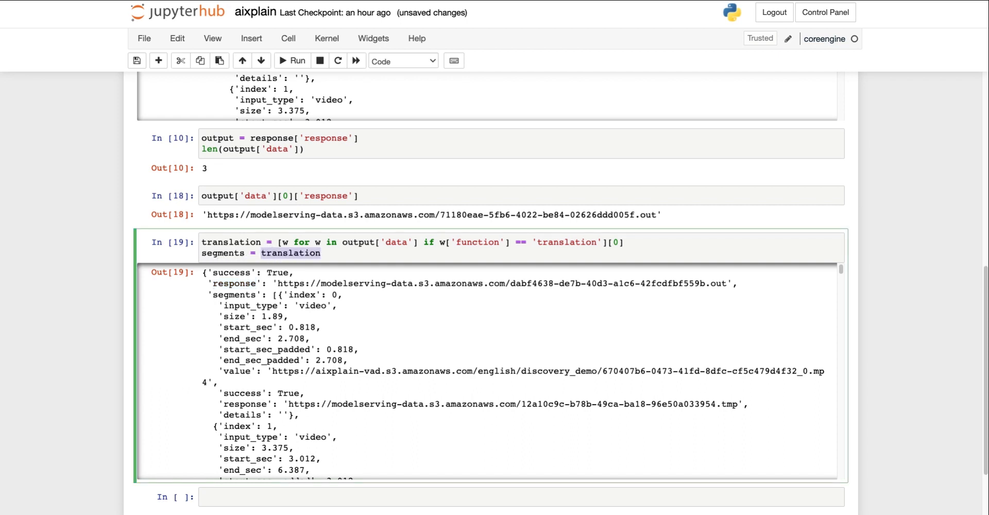
pyautogui.press('End')
pyautogui.write("['s")
pyautogui.write('egments')
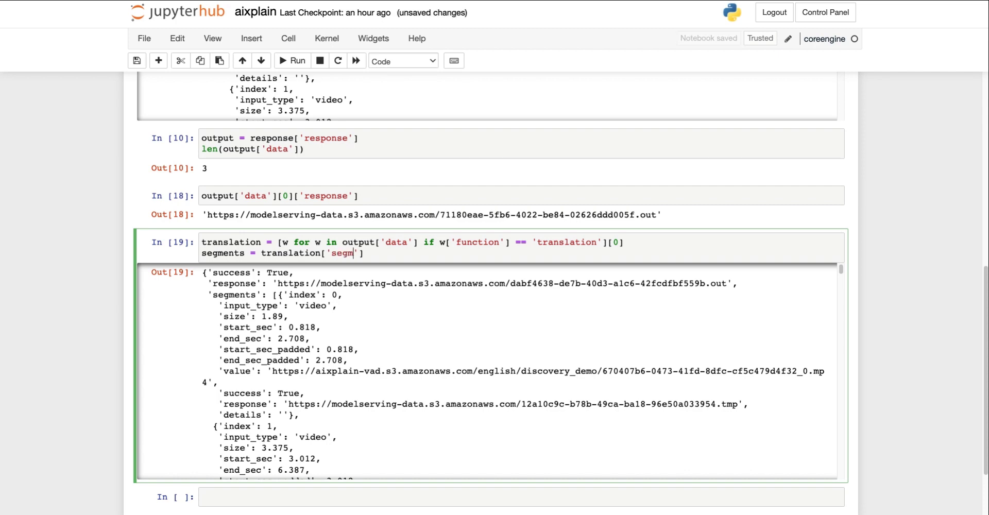
pyautogui.hotkey('shift', 'Return')
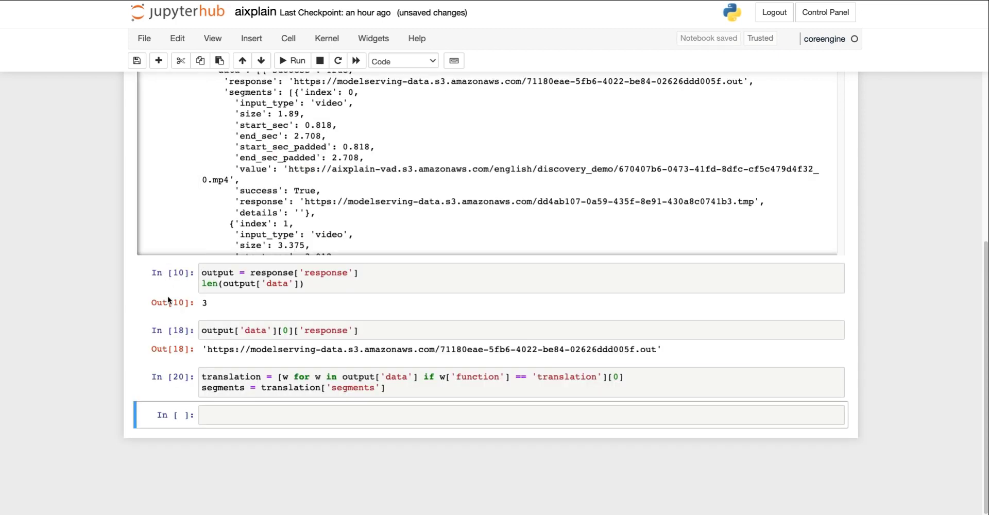
# Add segments as a third line of the translation cell and rerun it to display the list.
pyautogui.click(403, 390)
pyautogui.press('Return')
pyautogui.write('segments')
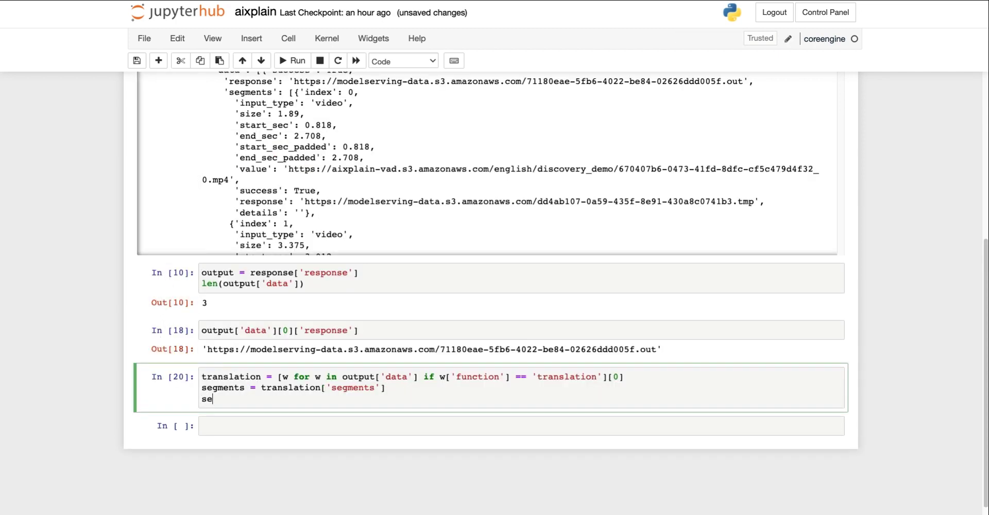
pyautogui.hotkey('shift', 'Return')
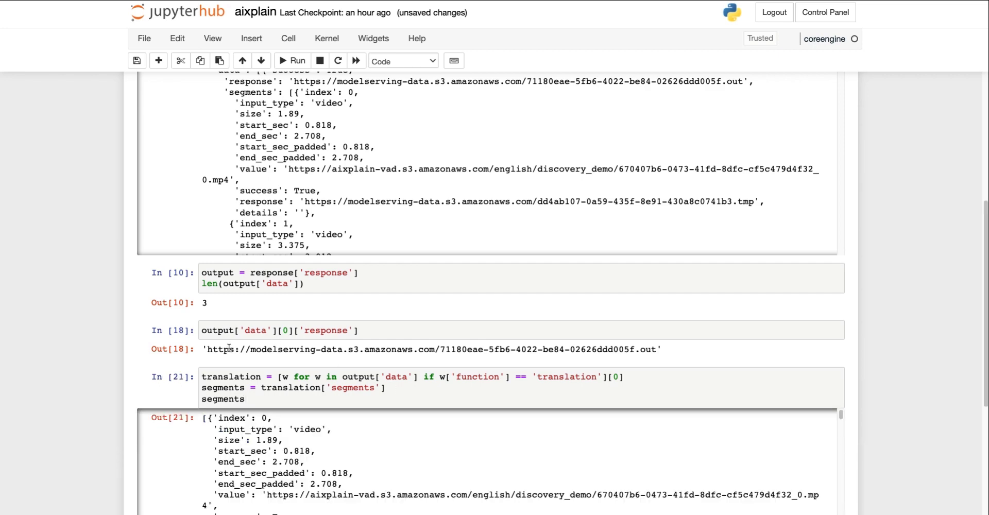
# Examine the size, start_sec, end_sec and response fields of the first translation segment.
pyautogui.scroll(-3, 109, 363)
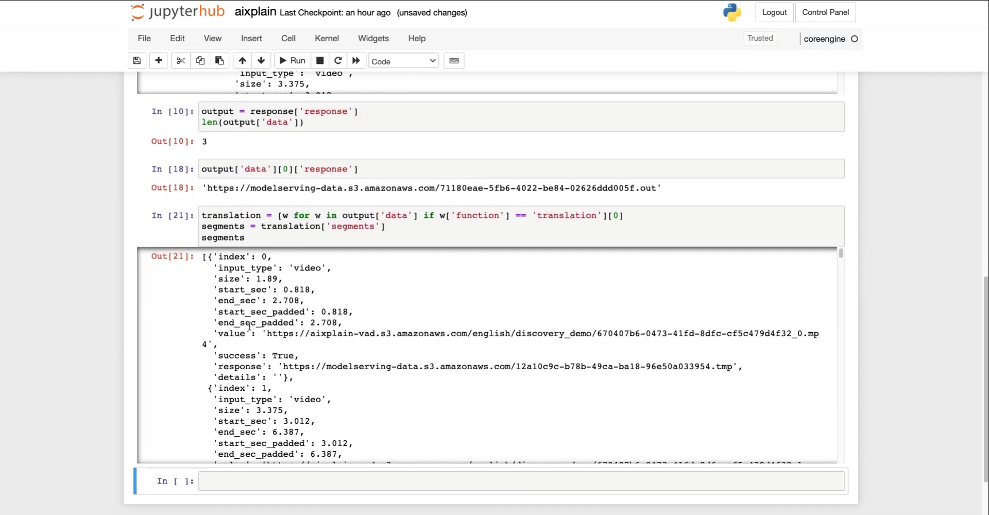
pyautogui.scroll(-3, 250, 324)
pyautogui.scroll(-1, 250, 326)
pyautogui.scroll(4, 249, 326)
pyautogui.doubleClick(230, 278)
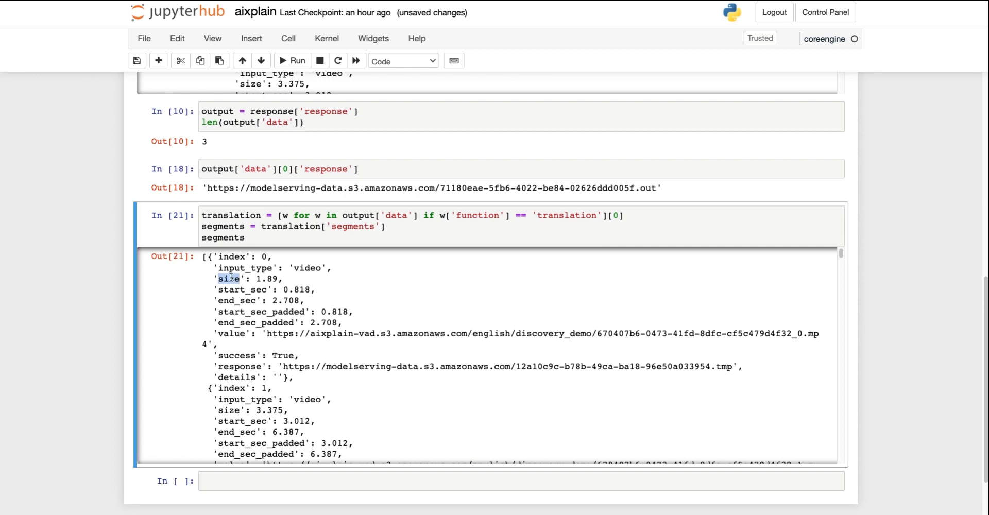
pyautogui.doubleClick(239, 291)
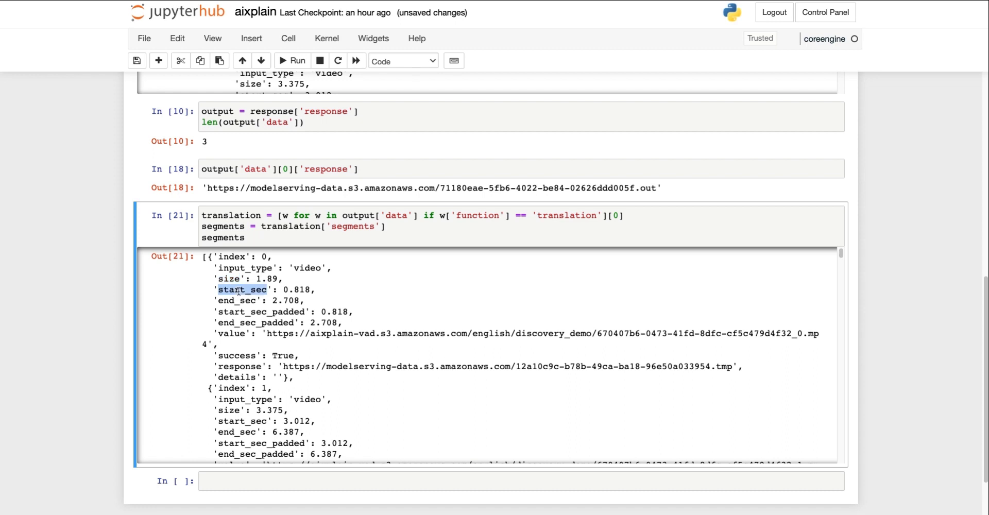
pyautogui.doubleClick(236, 302)
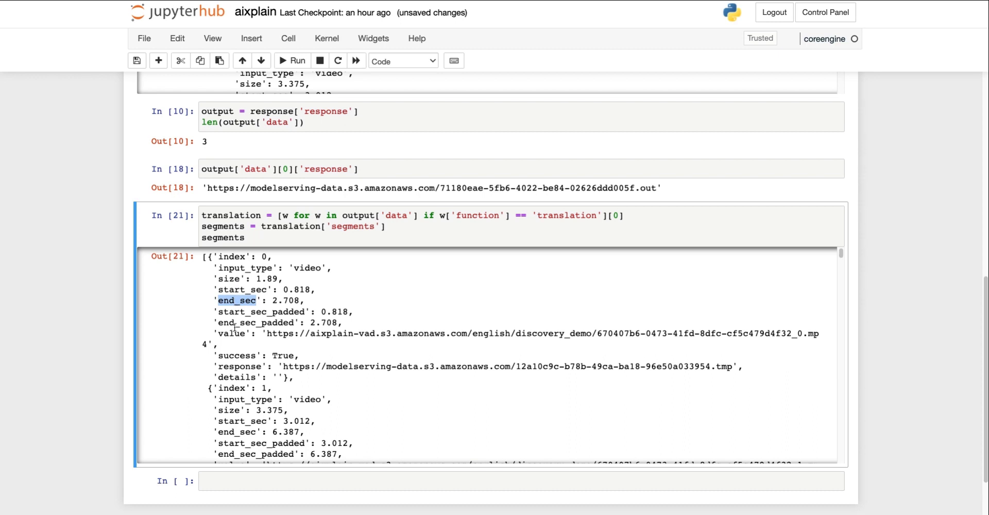
pyautogui.doubleClick(236, 367)
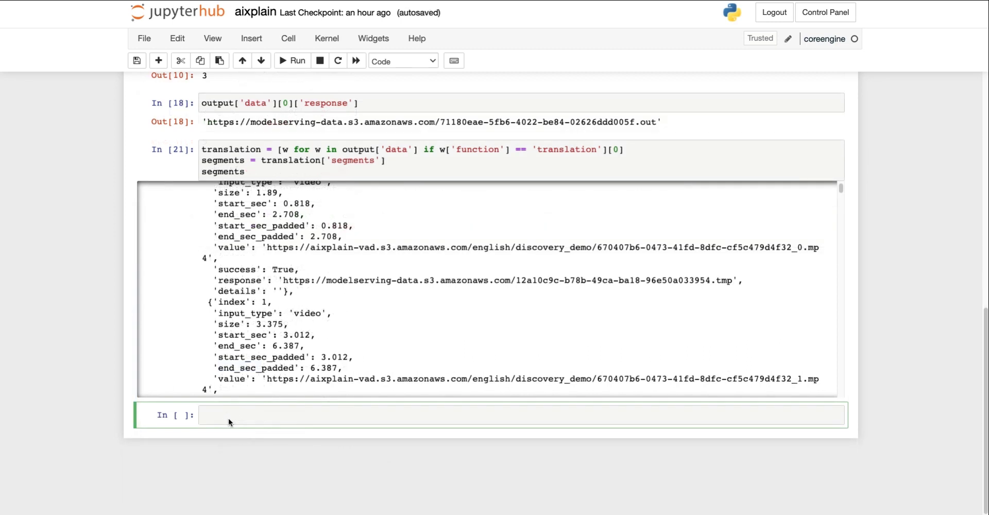
# Paste the prepared generate_srt function, with its imports and commented-out call, into the empty cell.
pyautogui.press('super+v')
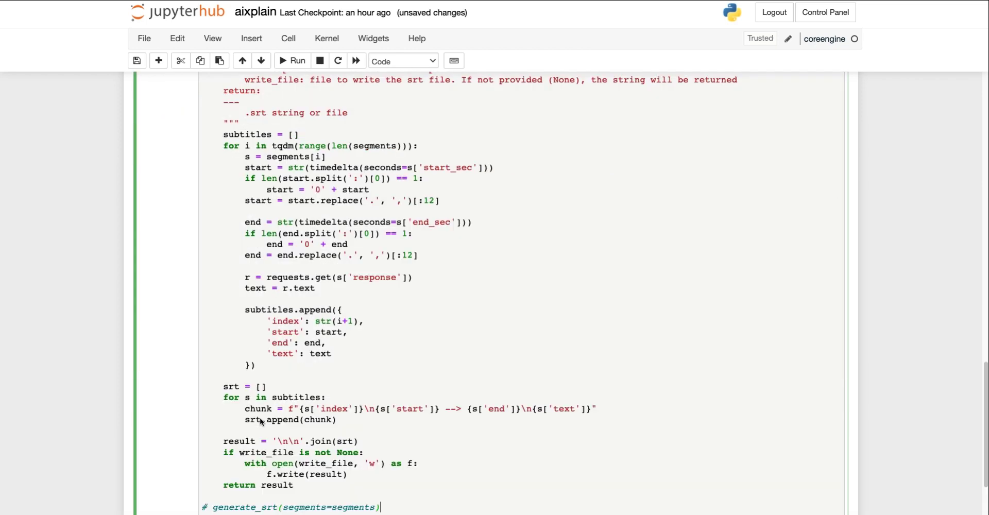
pyautogui.scroll(4, 231, 292)
pyautogui.scroll(3, 230, 293)
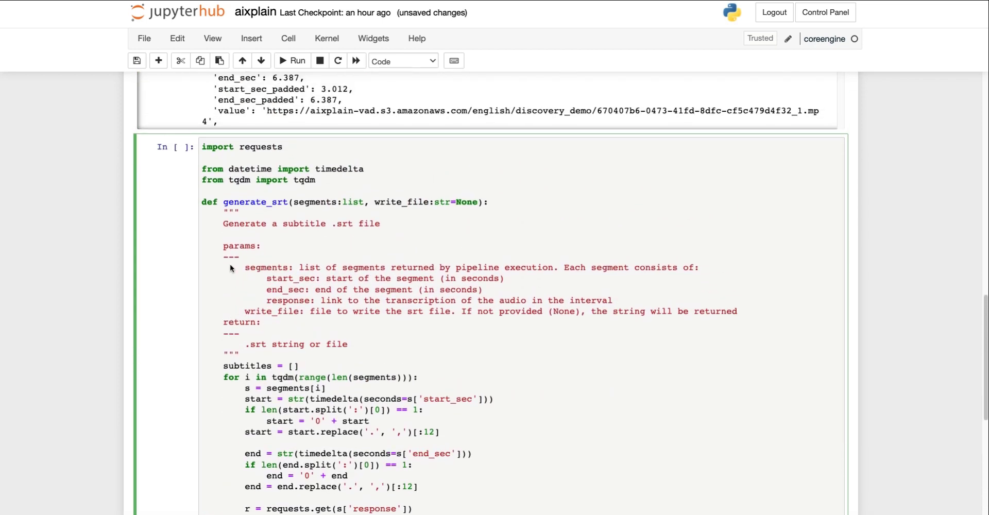
# Examine generate_srt's segments and write_file parameters, its start and end time formatting, and the code that fetches each segment's text.
pyautogui.doubleClick(257, 202)
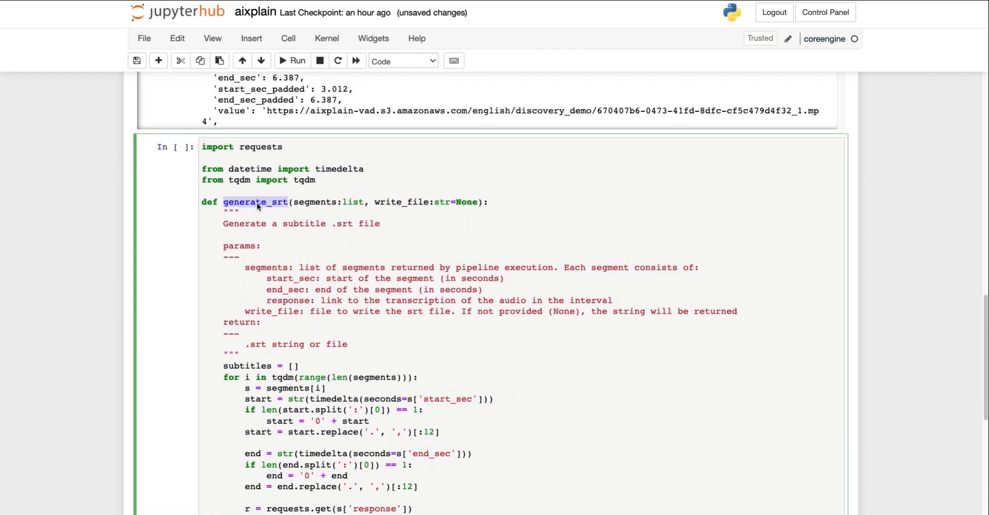
pyautogui.doubleClick(323, 203)
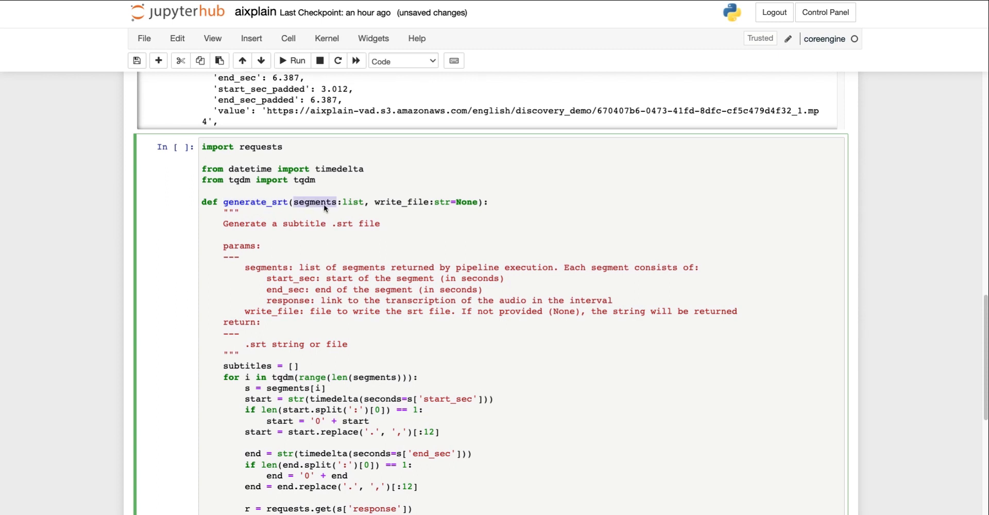
pyautogui.click(406, 202)
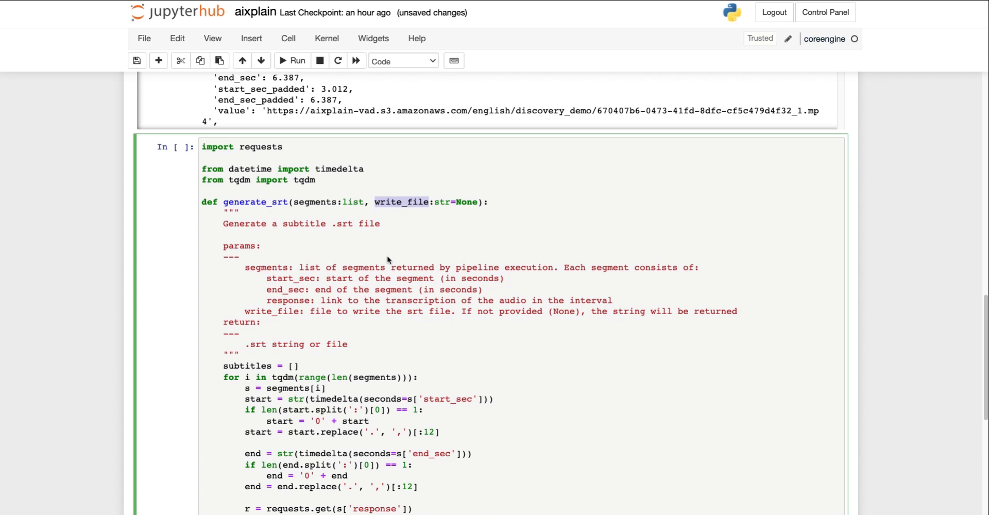
pyautogui.scroll(-2, 387, 258)
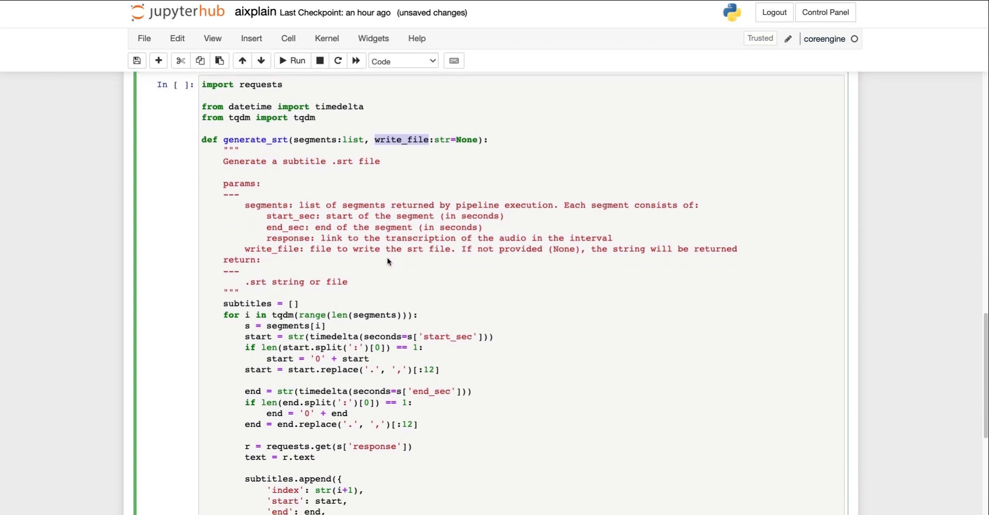
pyautogui.scroll(-2, 384, 289)
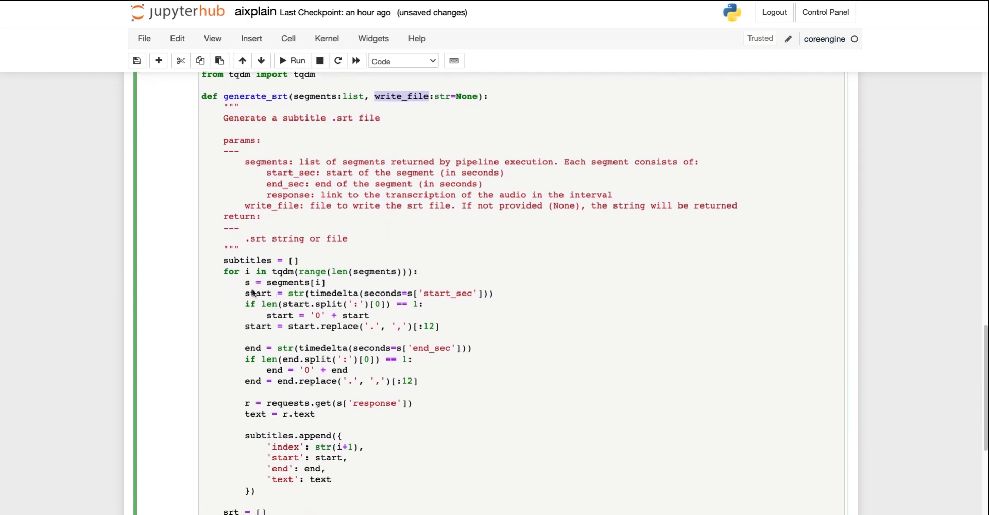
pyautogui.click(245, 292)
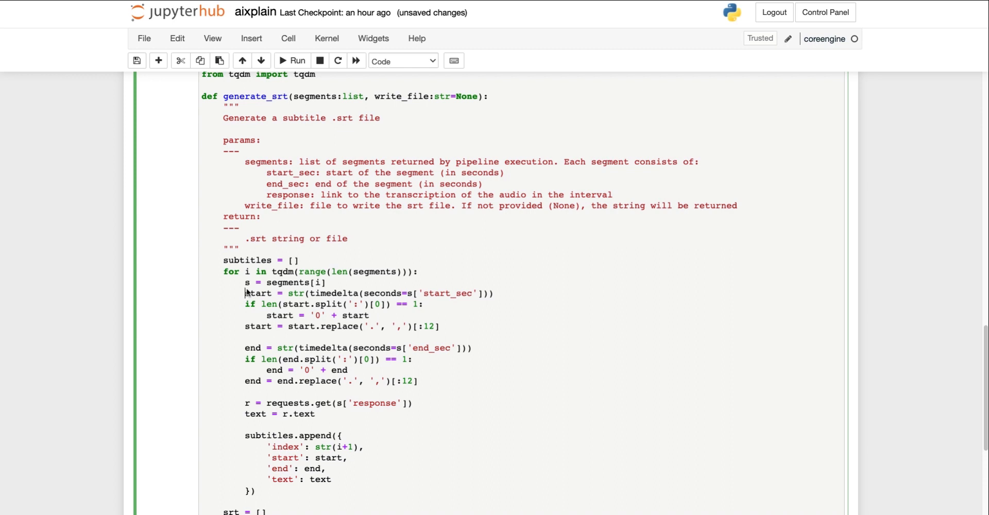
pyautogui.keyDown('shift'); pyautogui.click(452, 330); pyautogui.keyUp('shift')
pyautogui.click(244, 347)
pyautogui.keyDown('shift'); pyautogui.click(425, 385); pyautogui.keyUp('shift')
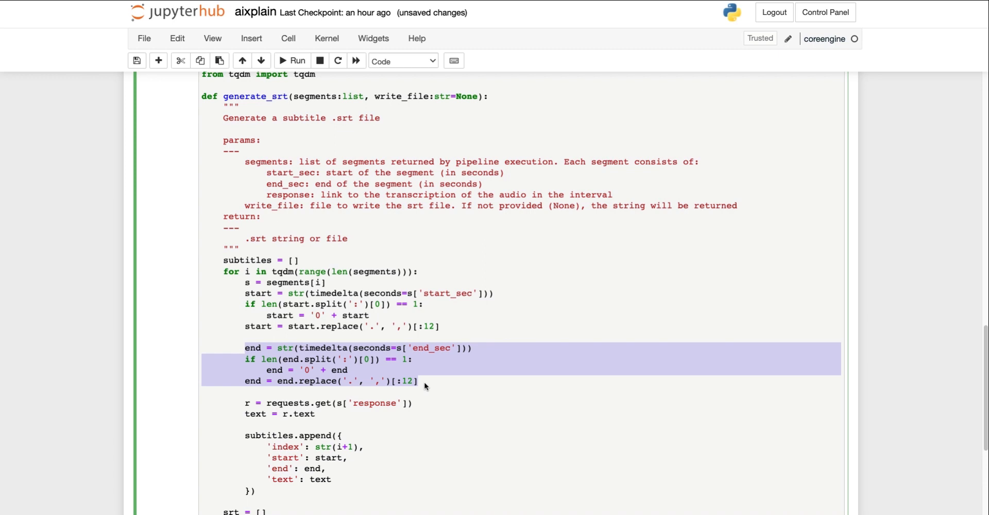
pyautogui.click(245, 404)
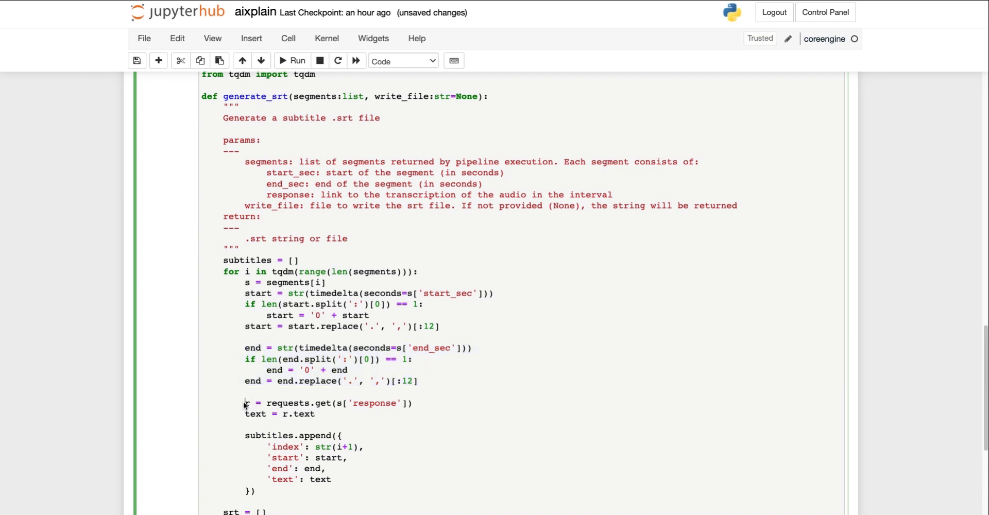
pyautogui.keyDown('shift'); pyautogui.click(328, 415); pyautogui.keyUp('shift')
pyautogui.scroll(-1, 328, 412)
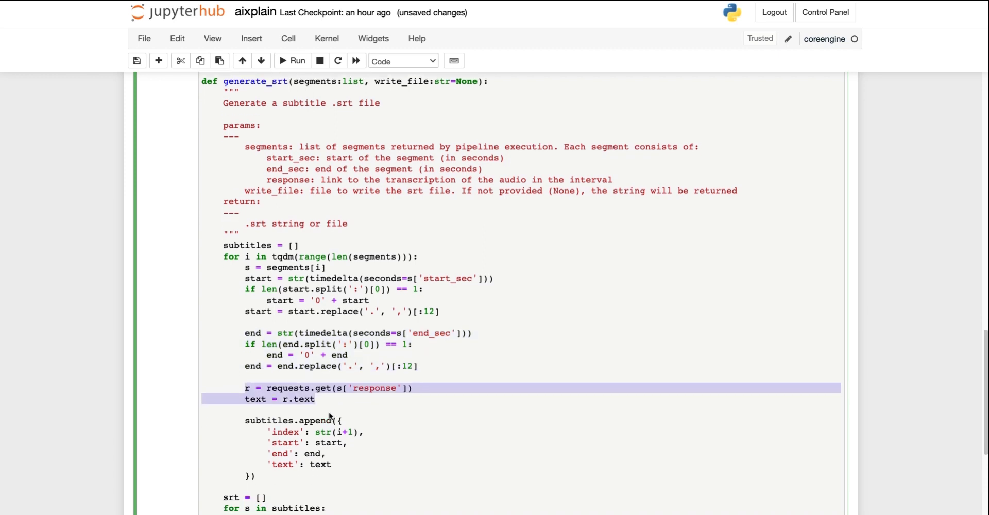
pyautogui.scroll(-4, 329, 416)
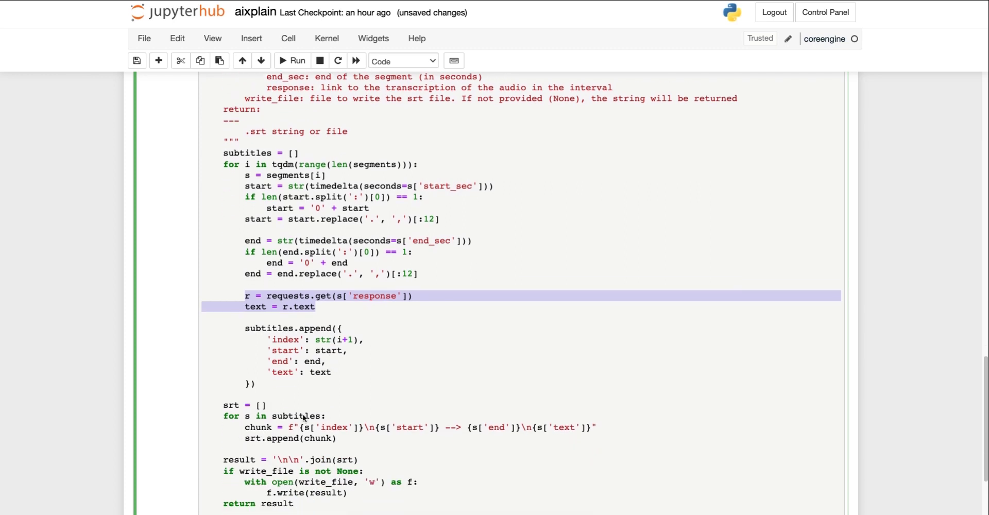
pyautogui.click(253, 282)
# Uncomment the generate_srt(segments=segments) call at the end of the cell.
pyautogui.scroll(-1, 266, 364)
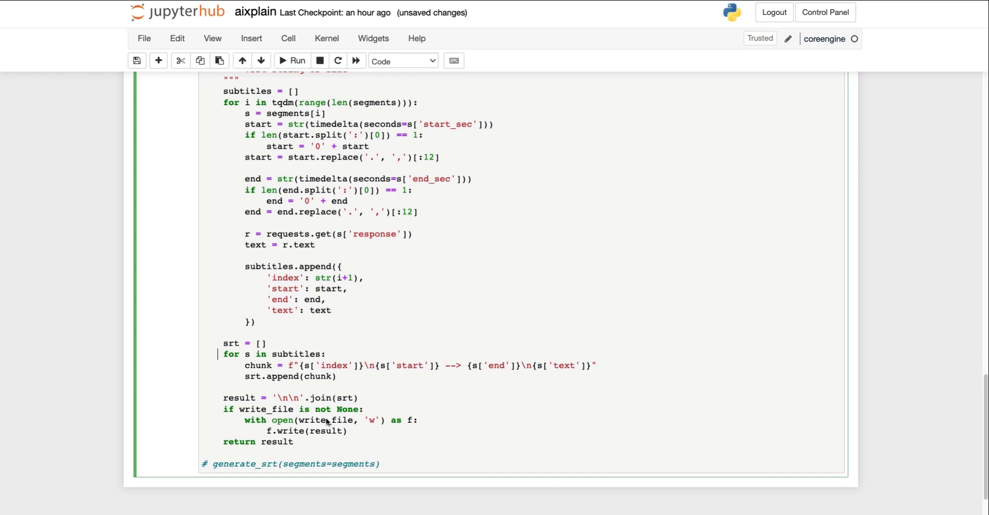
pyautogui.click(376, 464)
pyautogui.hotkey('ctrl', '/')
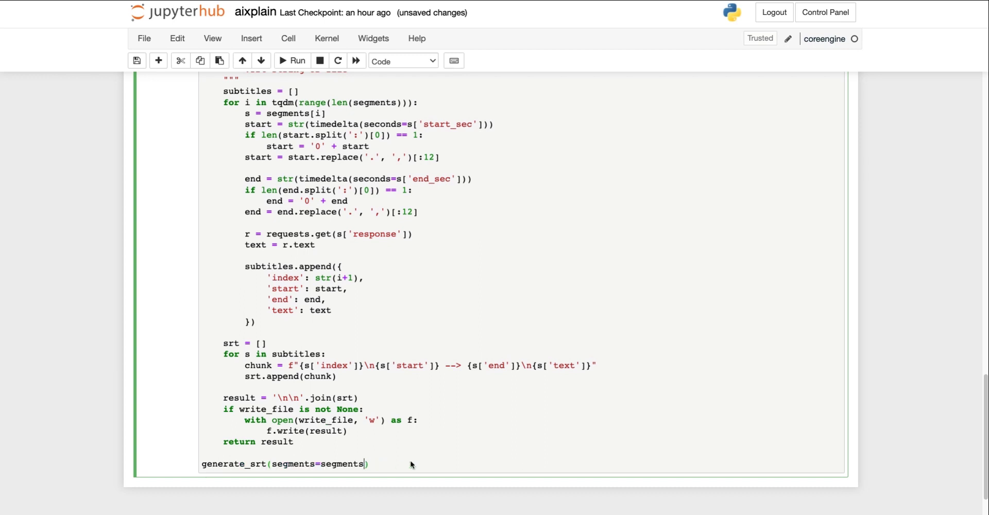
# Run the generate_srt cell on the translation segments and view the raw subtitle string it returns.
pyautogui.scroll(-2, 375, 455)
pyautogui.hotkey('shift', 'Return')
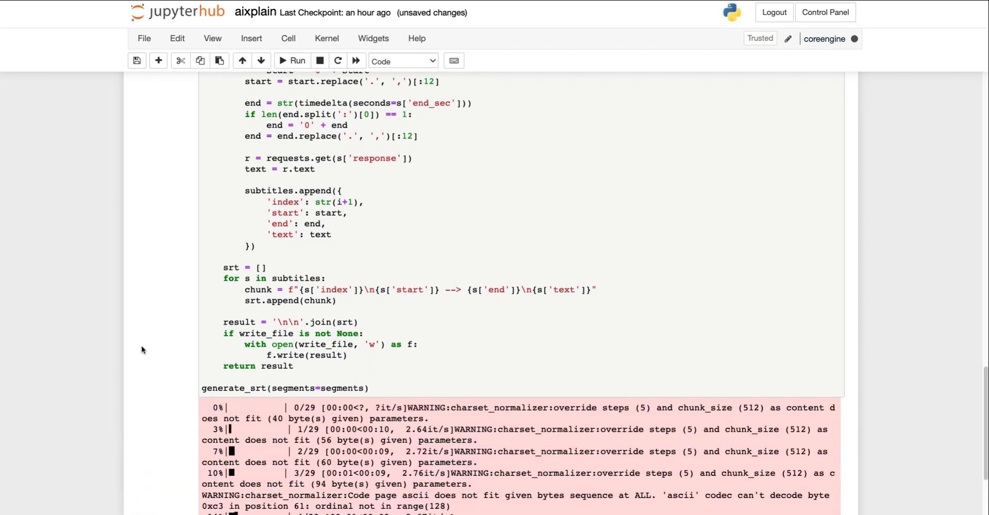
pyautogui.scroll(-2, 141, 348)
pyautogui.scroll(-2, 141, 347)
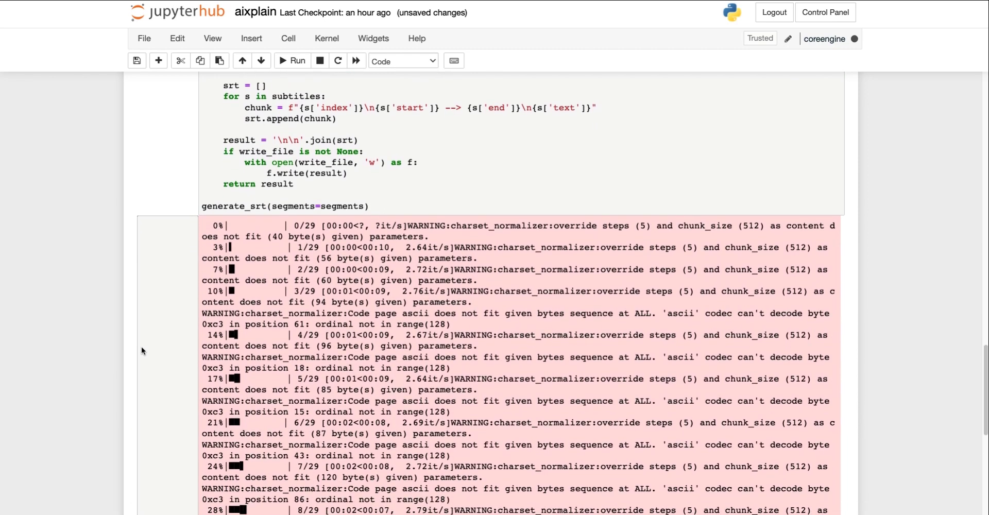
pyautogui.scroll(-5, 142, 347)
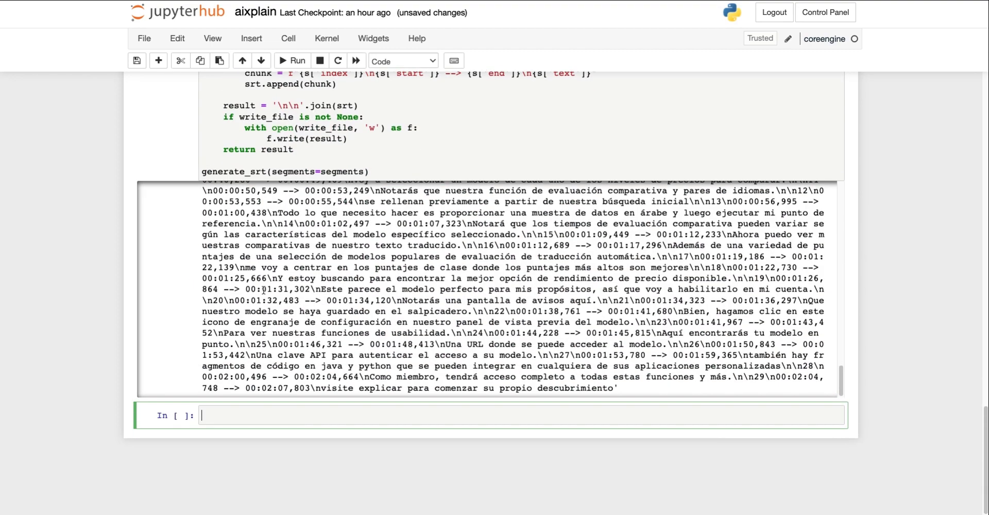
pyautogui.scroll(5, 259, 276)
# Assign the generate_srt(segments=segments) result to a variable named srt and rerun the cell until all segments are processed.
pyautogui.click(202, 172)
pyautogui.write('srt =')
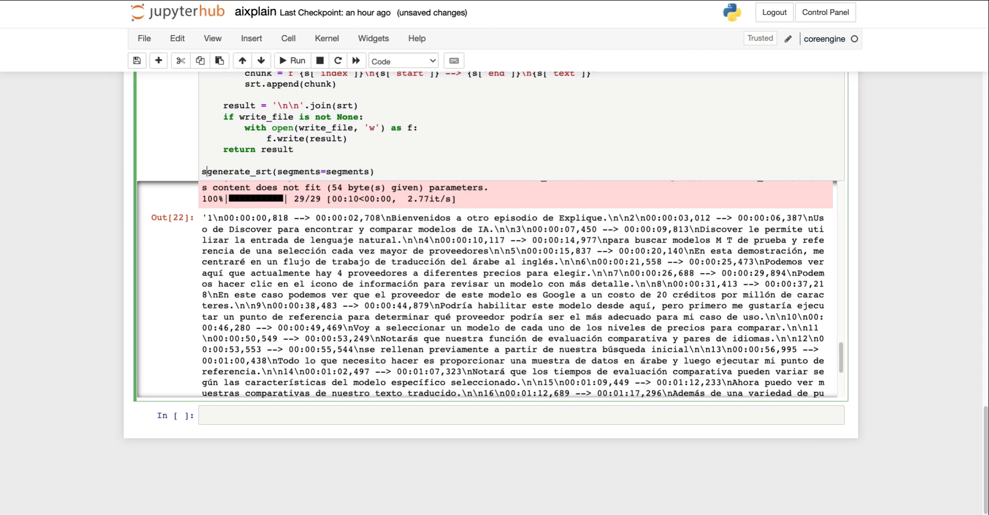
pyautogui.hotkey('shift', 'Return')
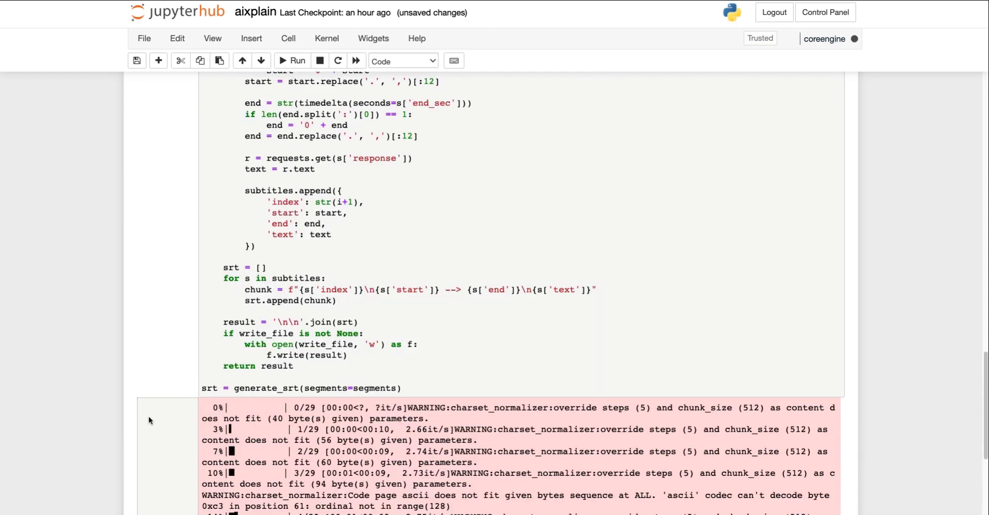
pyautogui.scroll(-7, 148, 420)
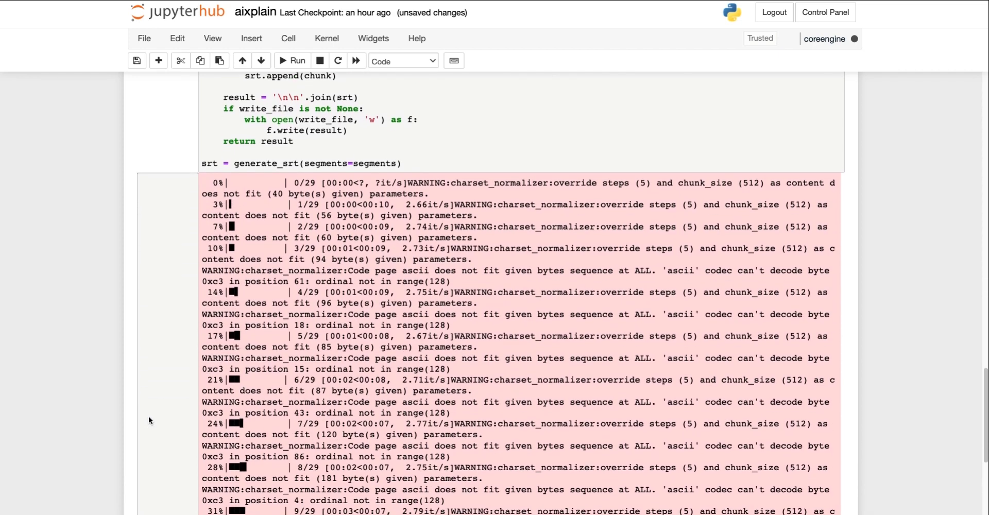
pyautogui.scroll(-6, 148, 420)
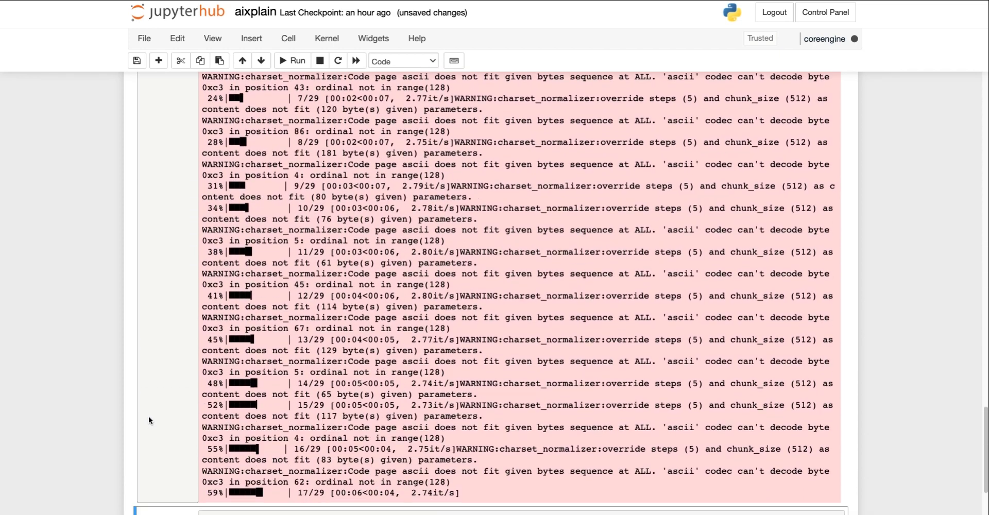
pyautogui.scroll(-2, 148, 420)
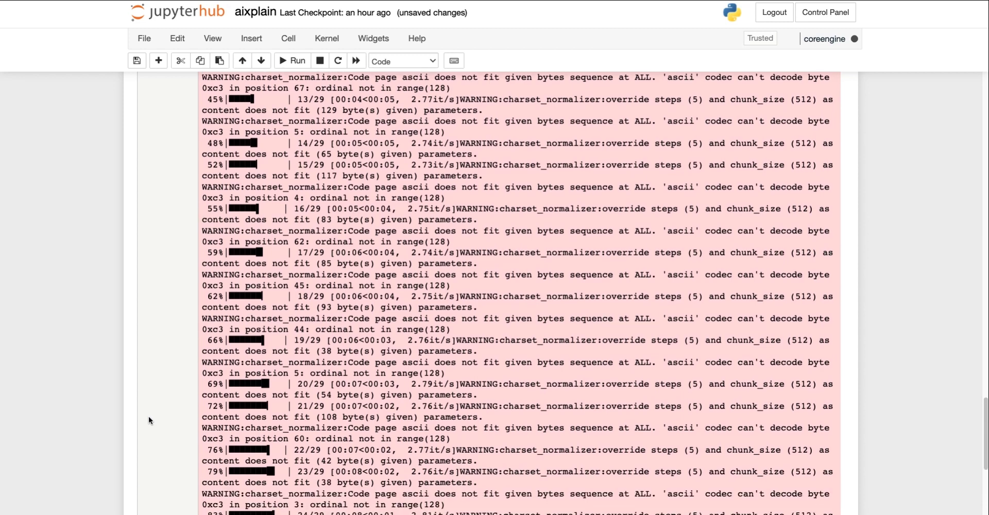
pyautogui.scroll(-1, 148, 420)
pyautogui.scroll(-4, 148, 420)
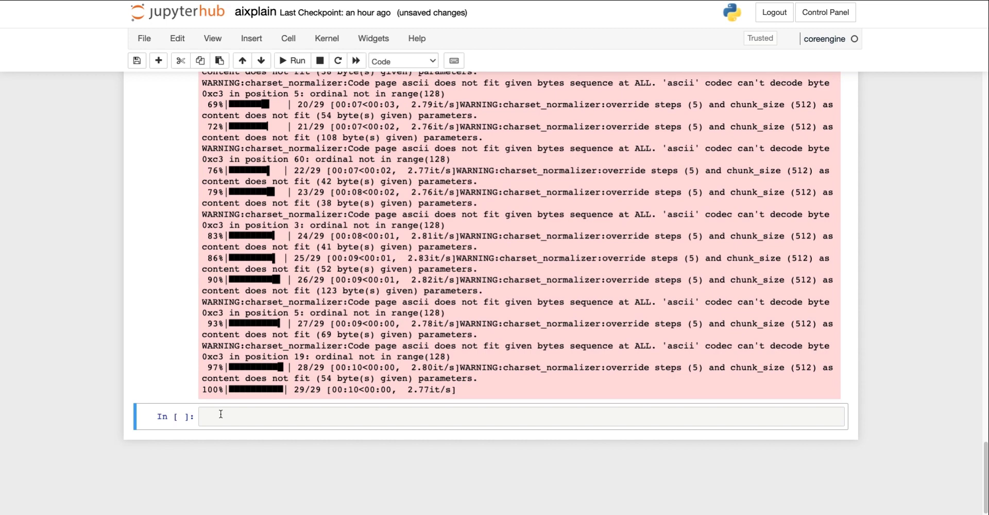
# Run print(srt) in the empty cell below to output the formatted subtitles.
pyautogui.click(220, 414)
pyautogui.write('print(srt')
pyautogui.hotkey('shift', 'Return')
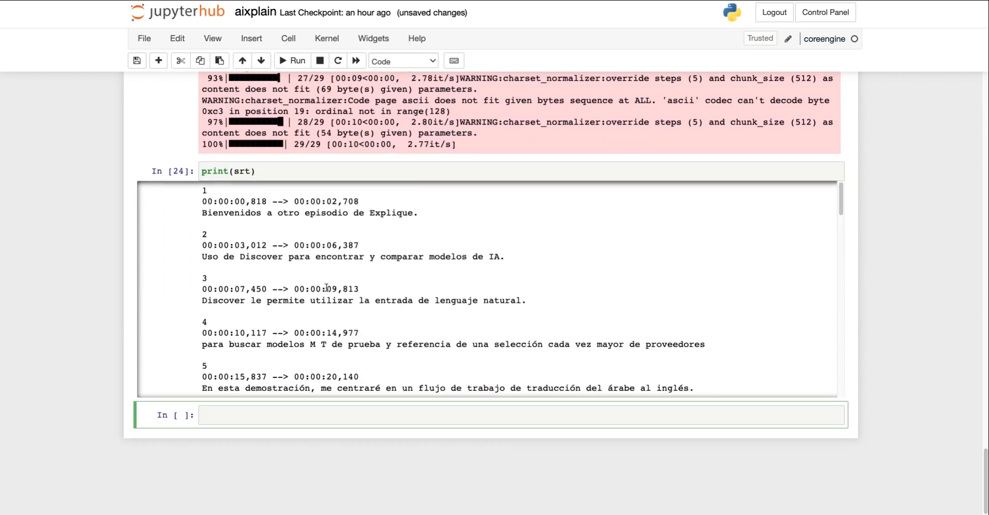
# Examine the printed SRT subtitles through the last entry, including their numbering, start and end times, and Spanish text.
pyautogui.scroll(-3, 326, 288)
pyautogui.scroll(-3, 326, 287)
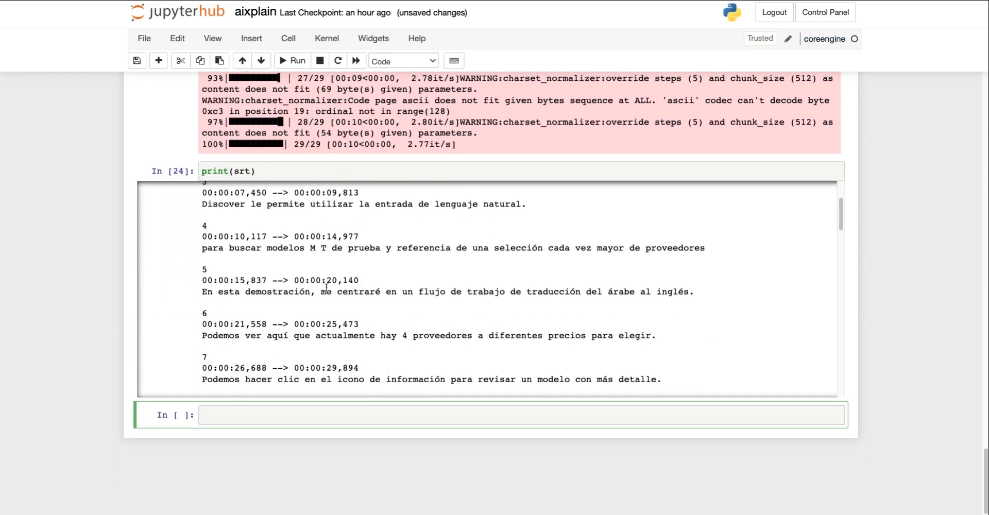
pyautogui.scroll(-5, 326, 287)
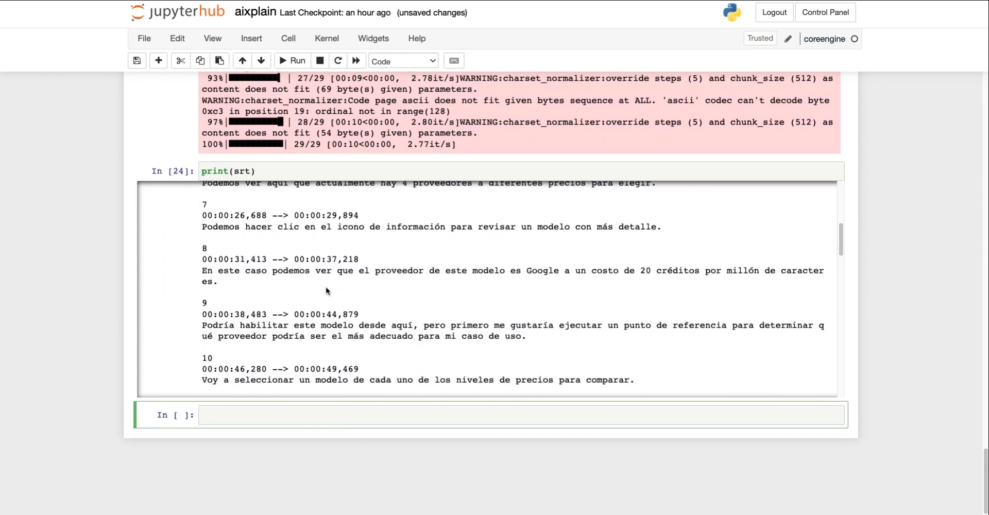
pyautogui.scroll(-5, 325, 288)
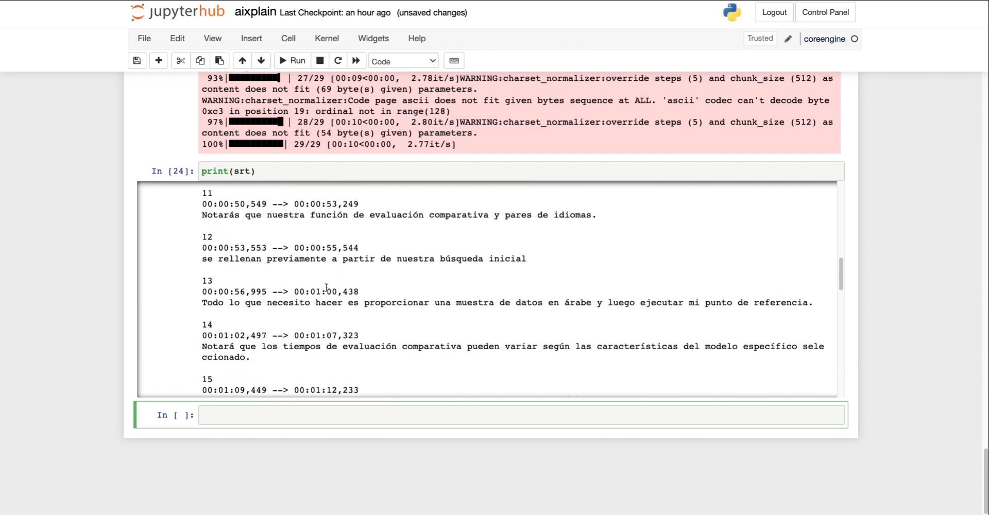
pyautogui.scroll(-2, 326, 289)
pyautogui.scroll(-5, 326, 287)
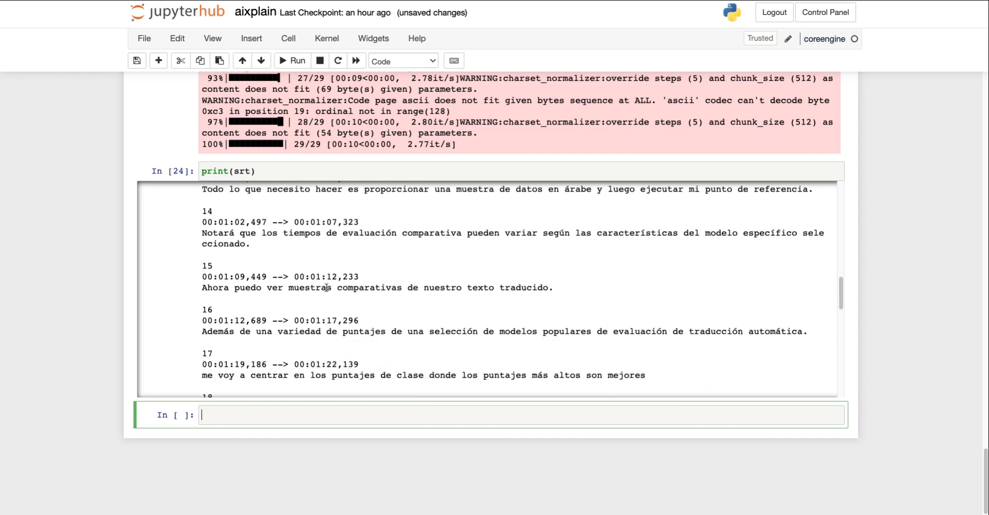
pyautogui.scroll(-3, 326, 289)
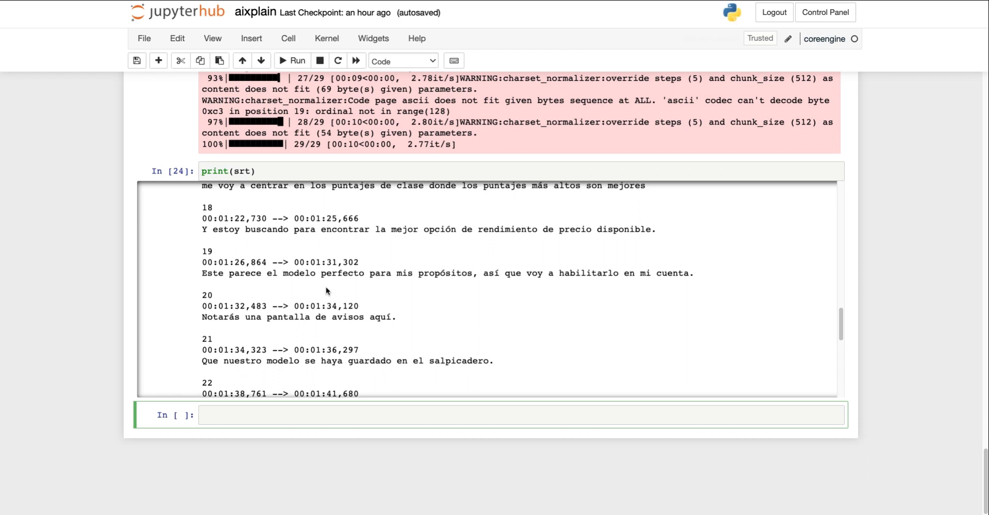
pyautogui.scroll(-3, 325, 287)
pyautogui.scroll(-8, 326, 286)
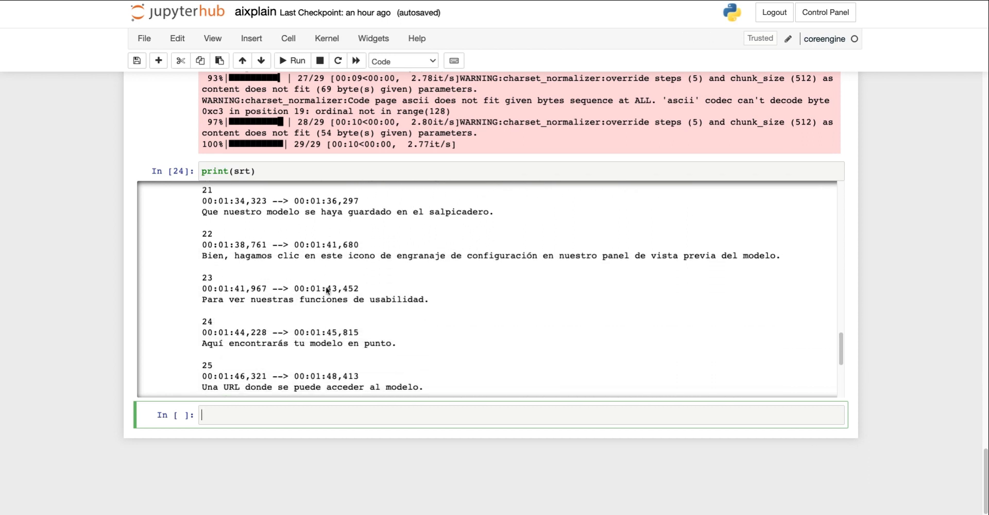
pyautogui.scroll(-1, 278, 329)
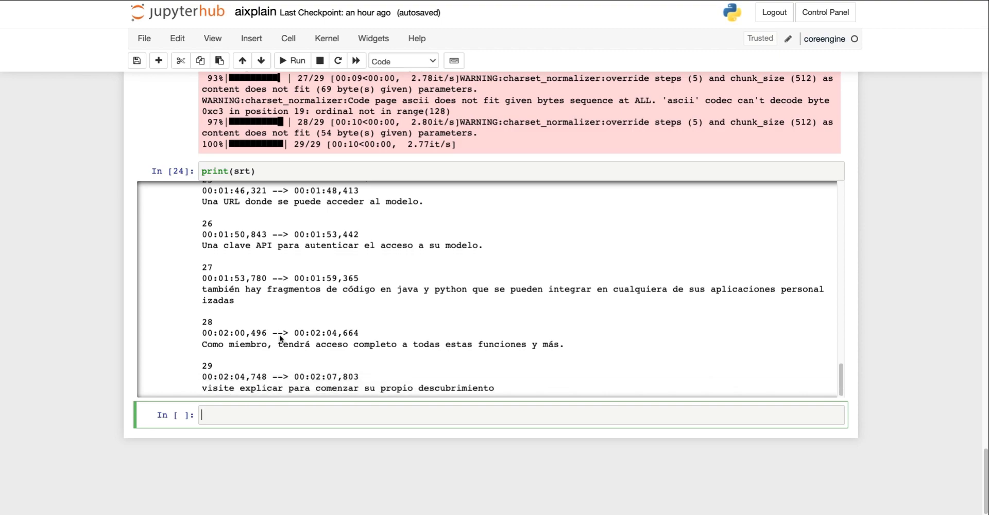